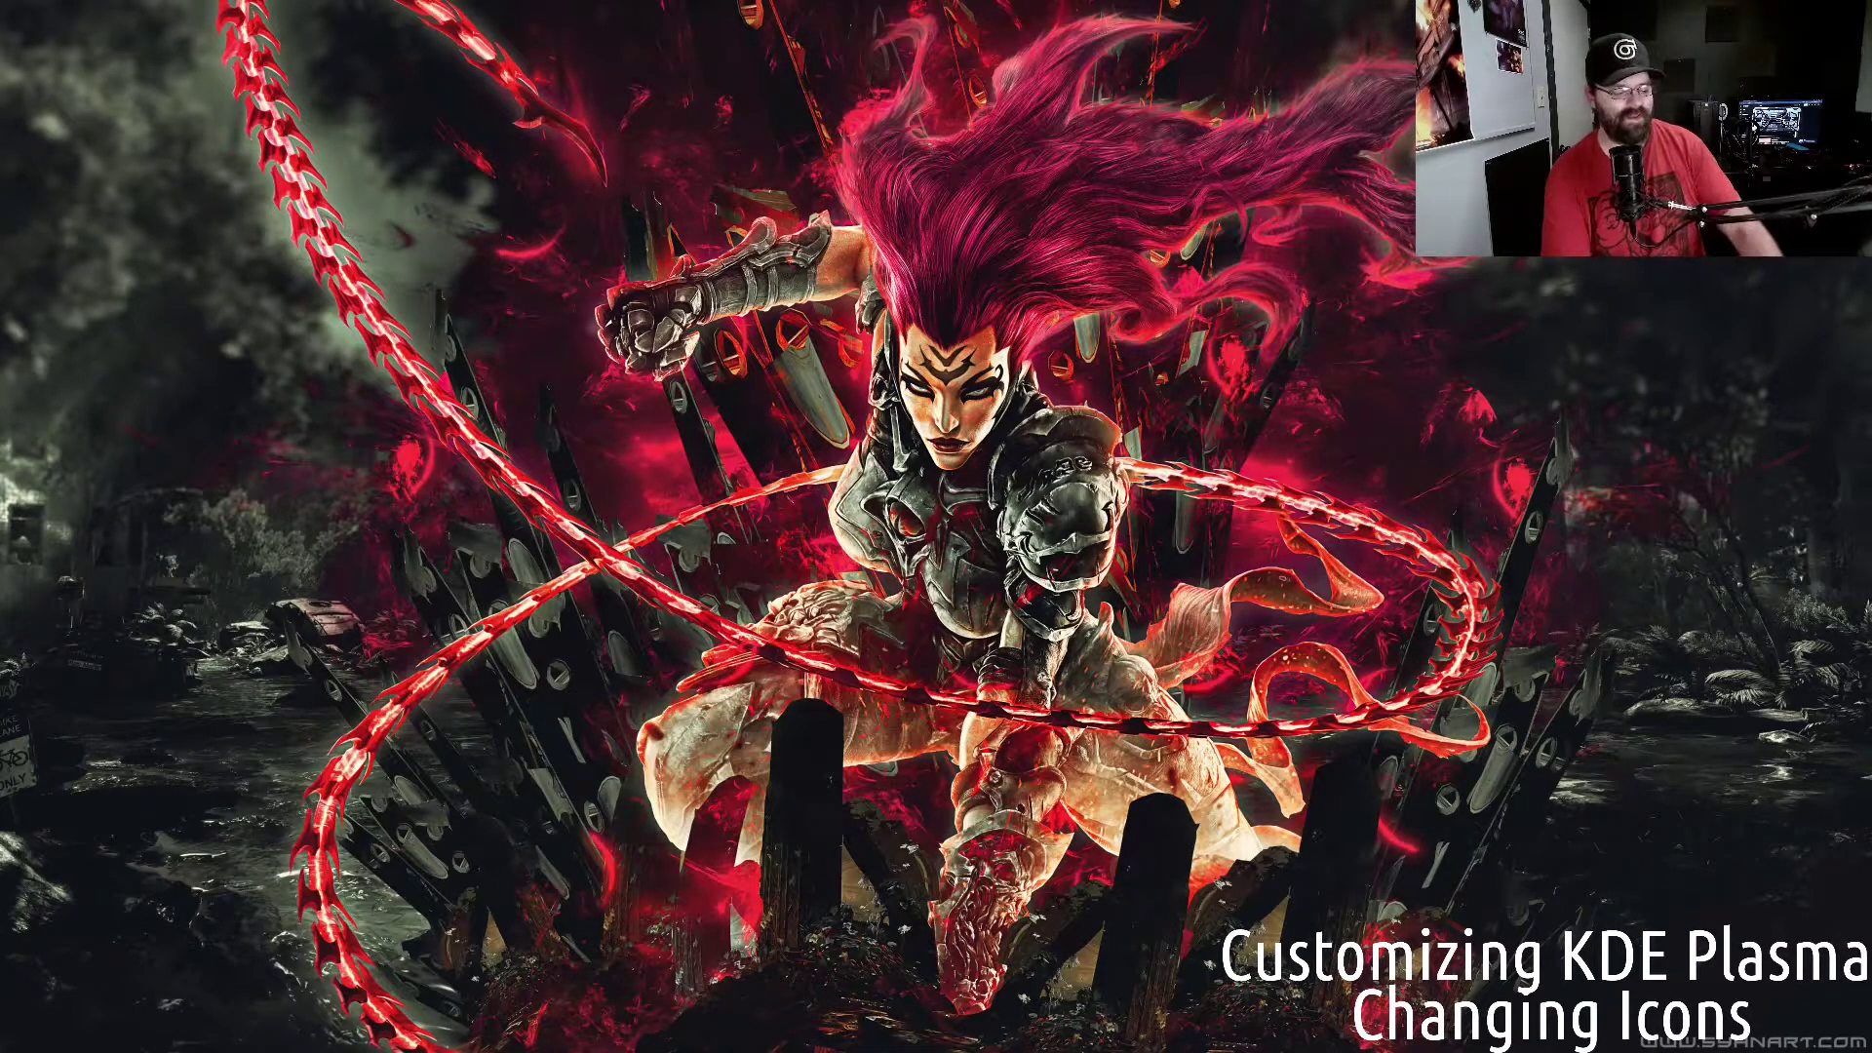
Launch System Settings by searching 'system setting' in the application launcher
key("super")
type("settings")
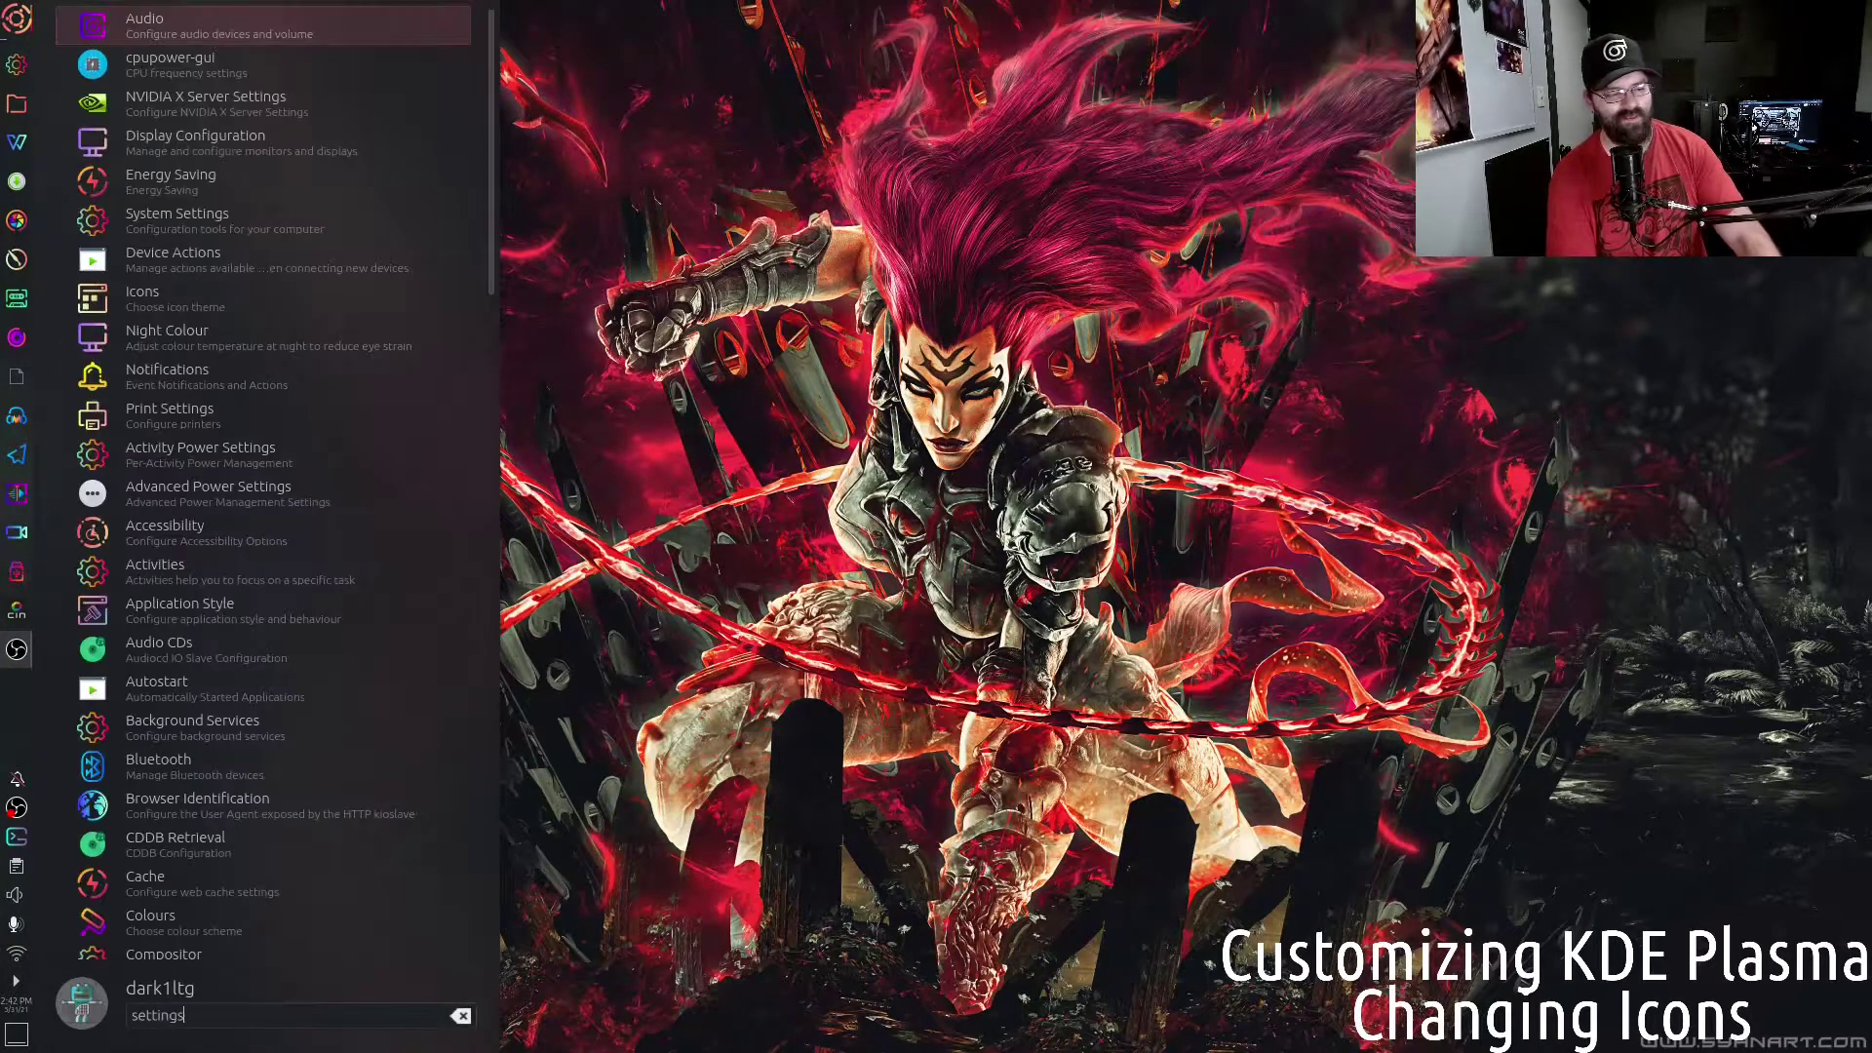
key("BackSpace")
key("BackSpace")
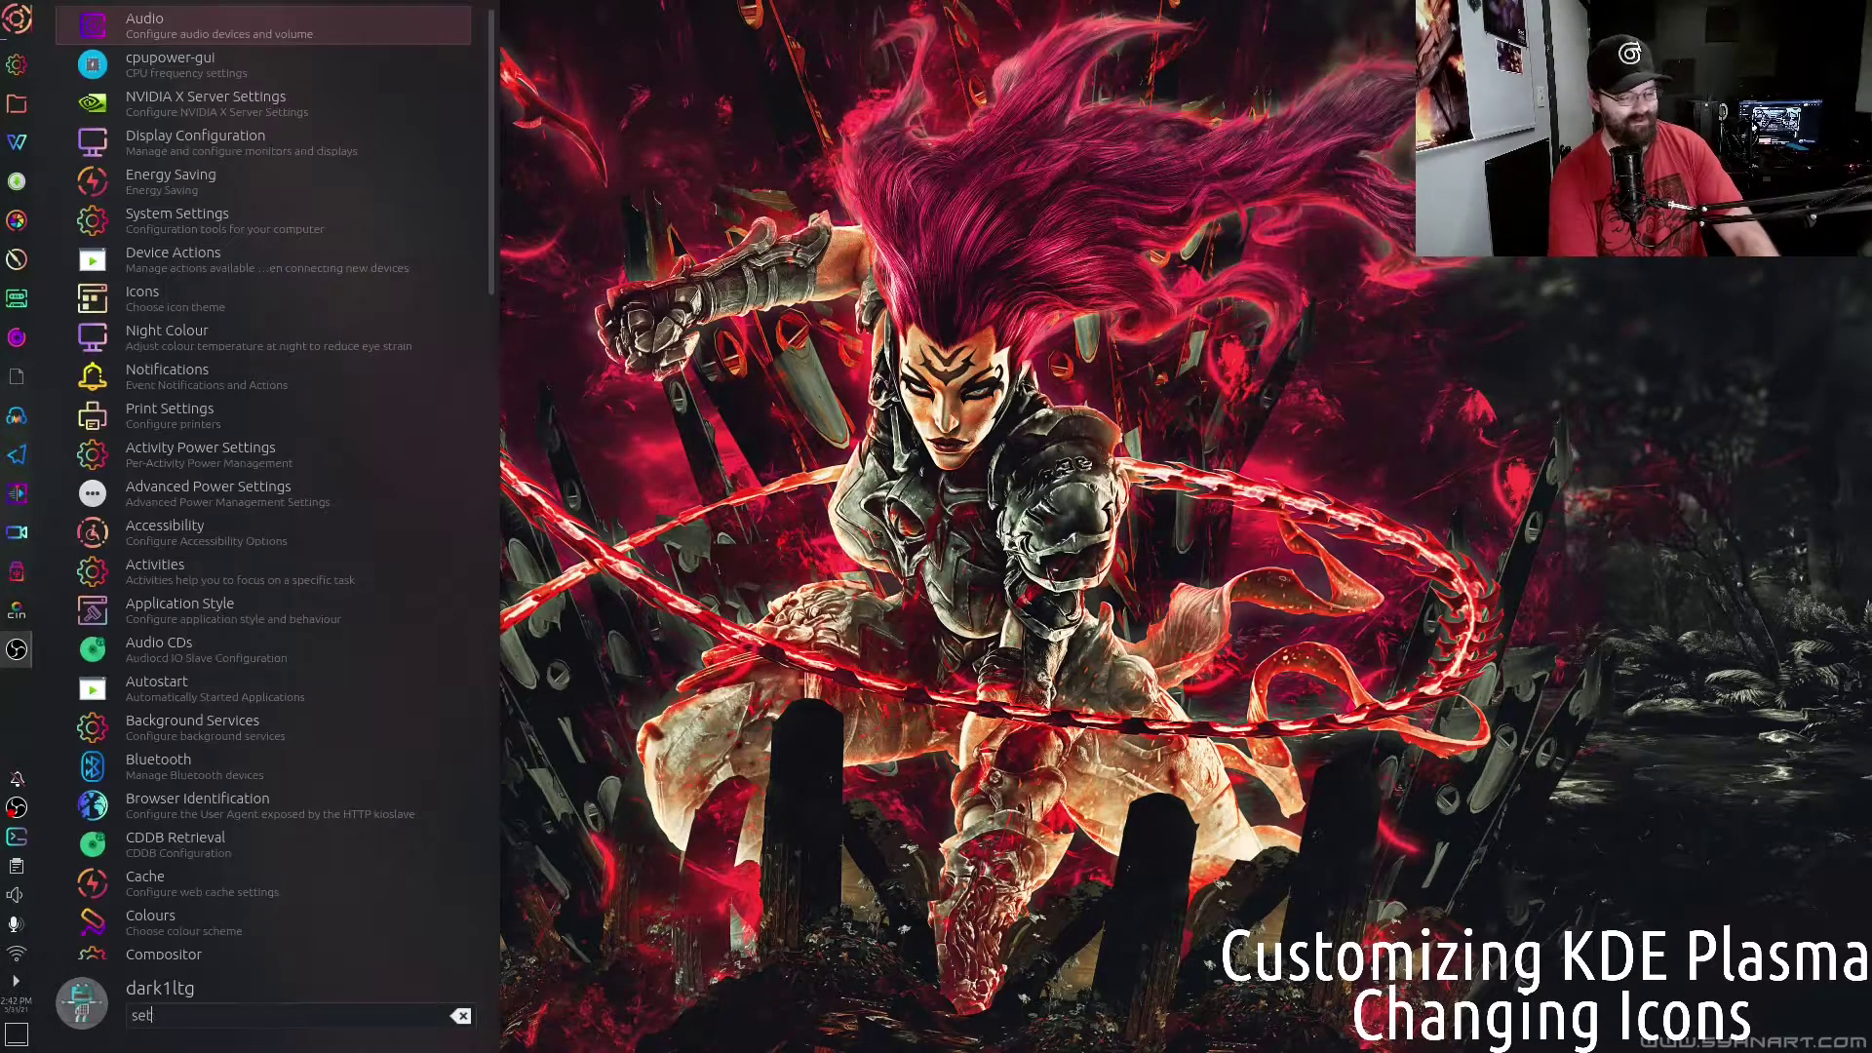
key("BackSpace")
key("BackSpace")
key("BackSpace")
type("system")
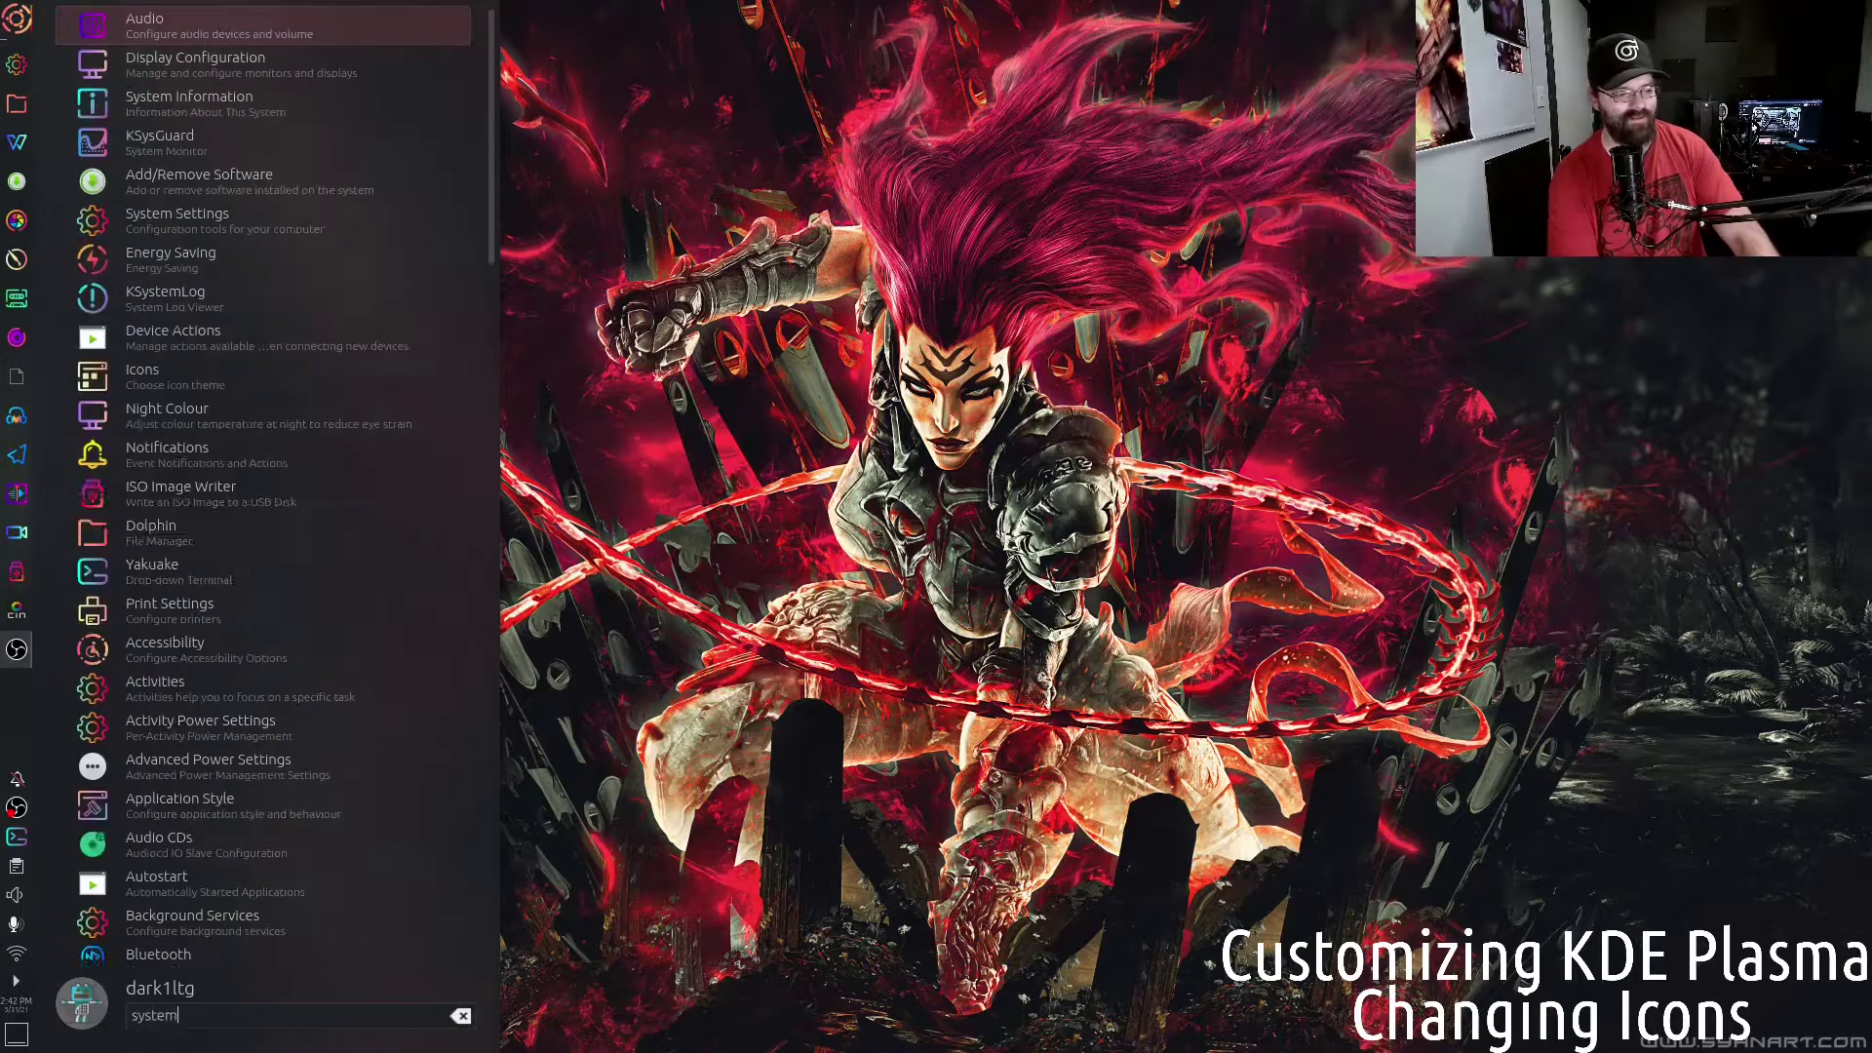
type(" setting")
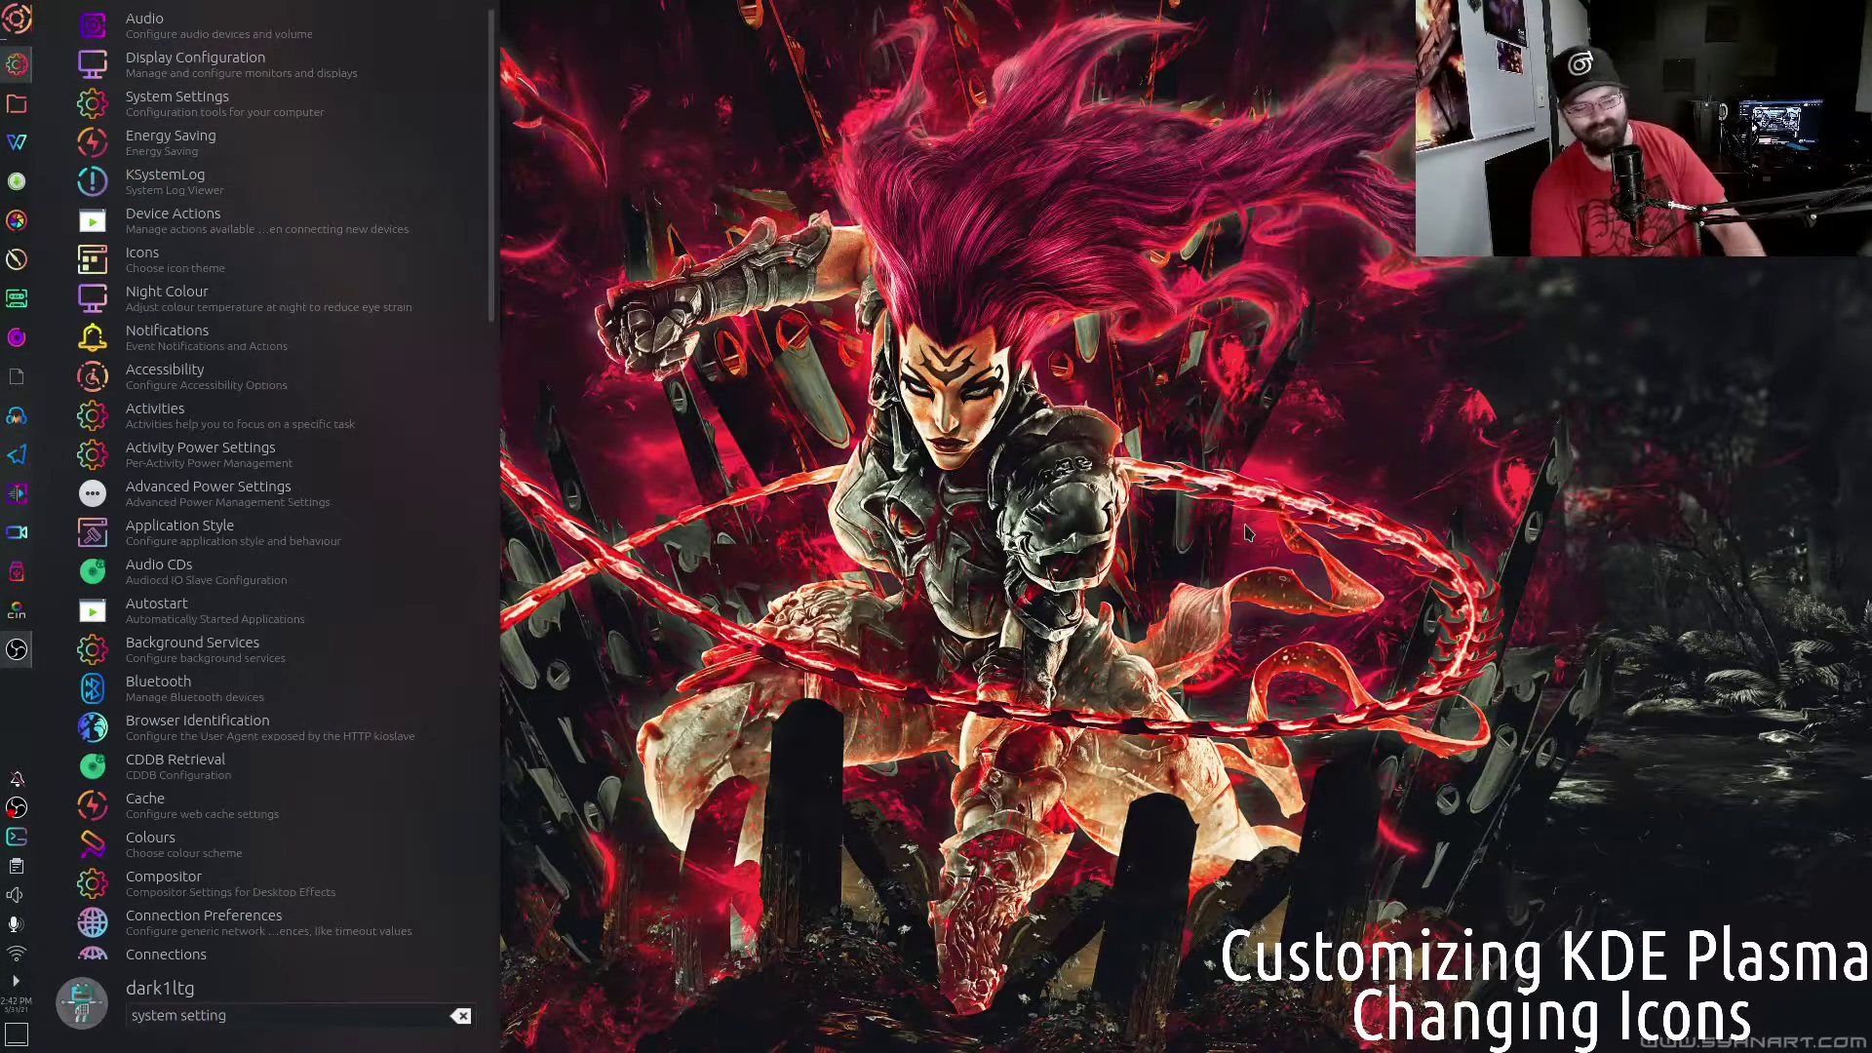
key("Return")
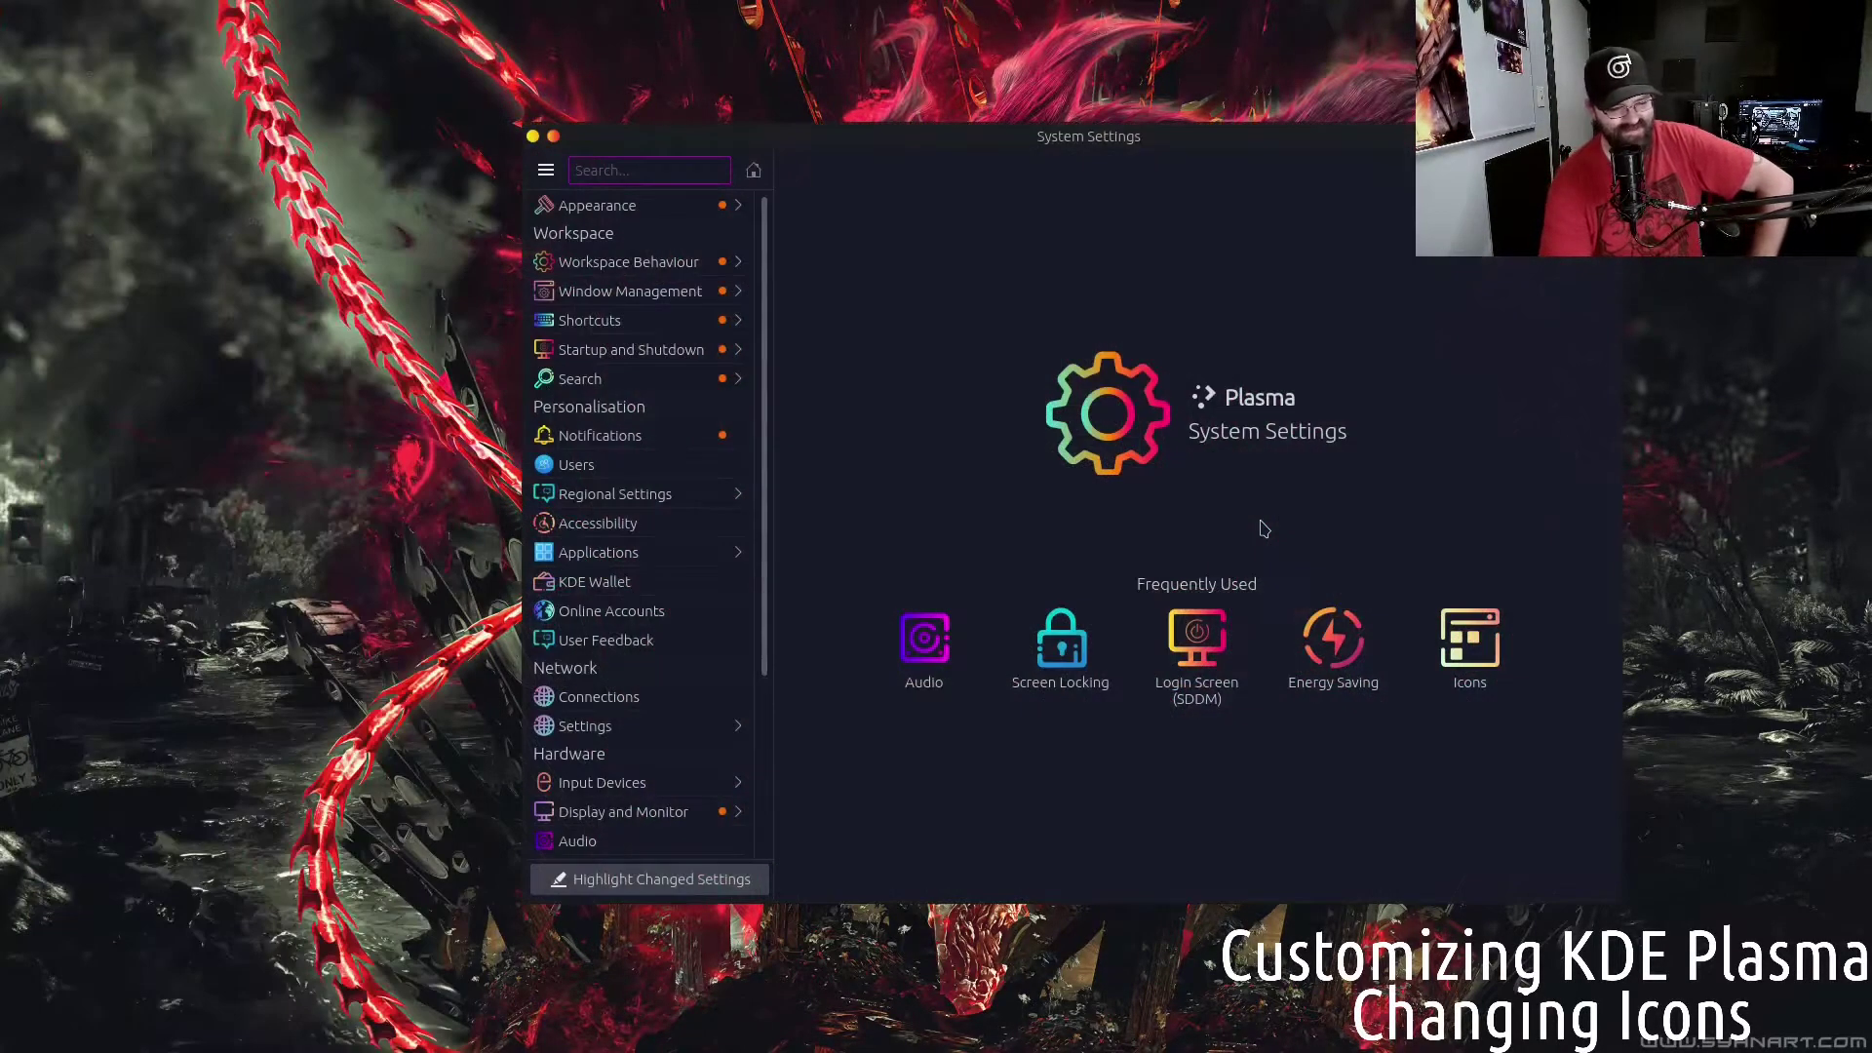
Open Appearance to the Global Theme page, where Sweet-Mars is the current theme
left_click(577, 444)
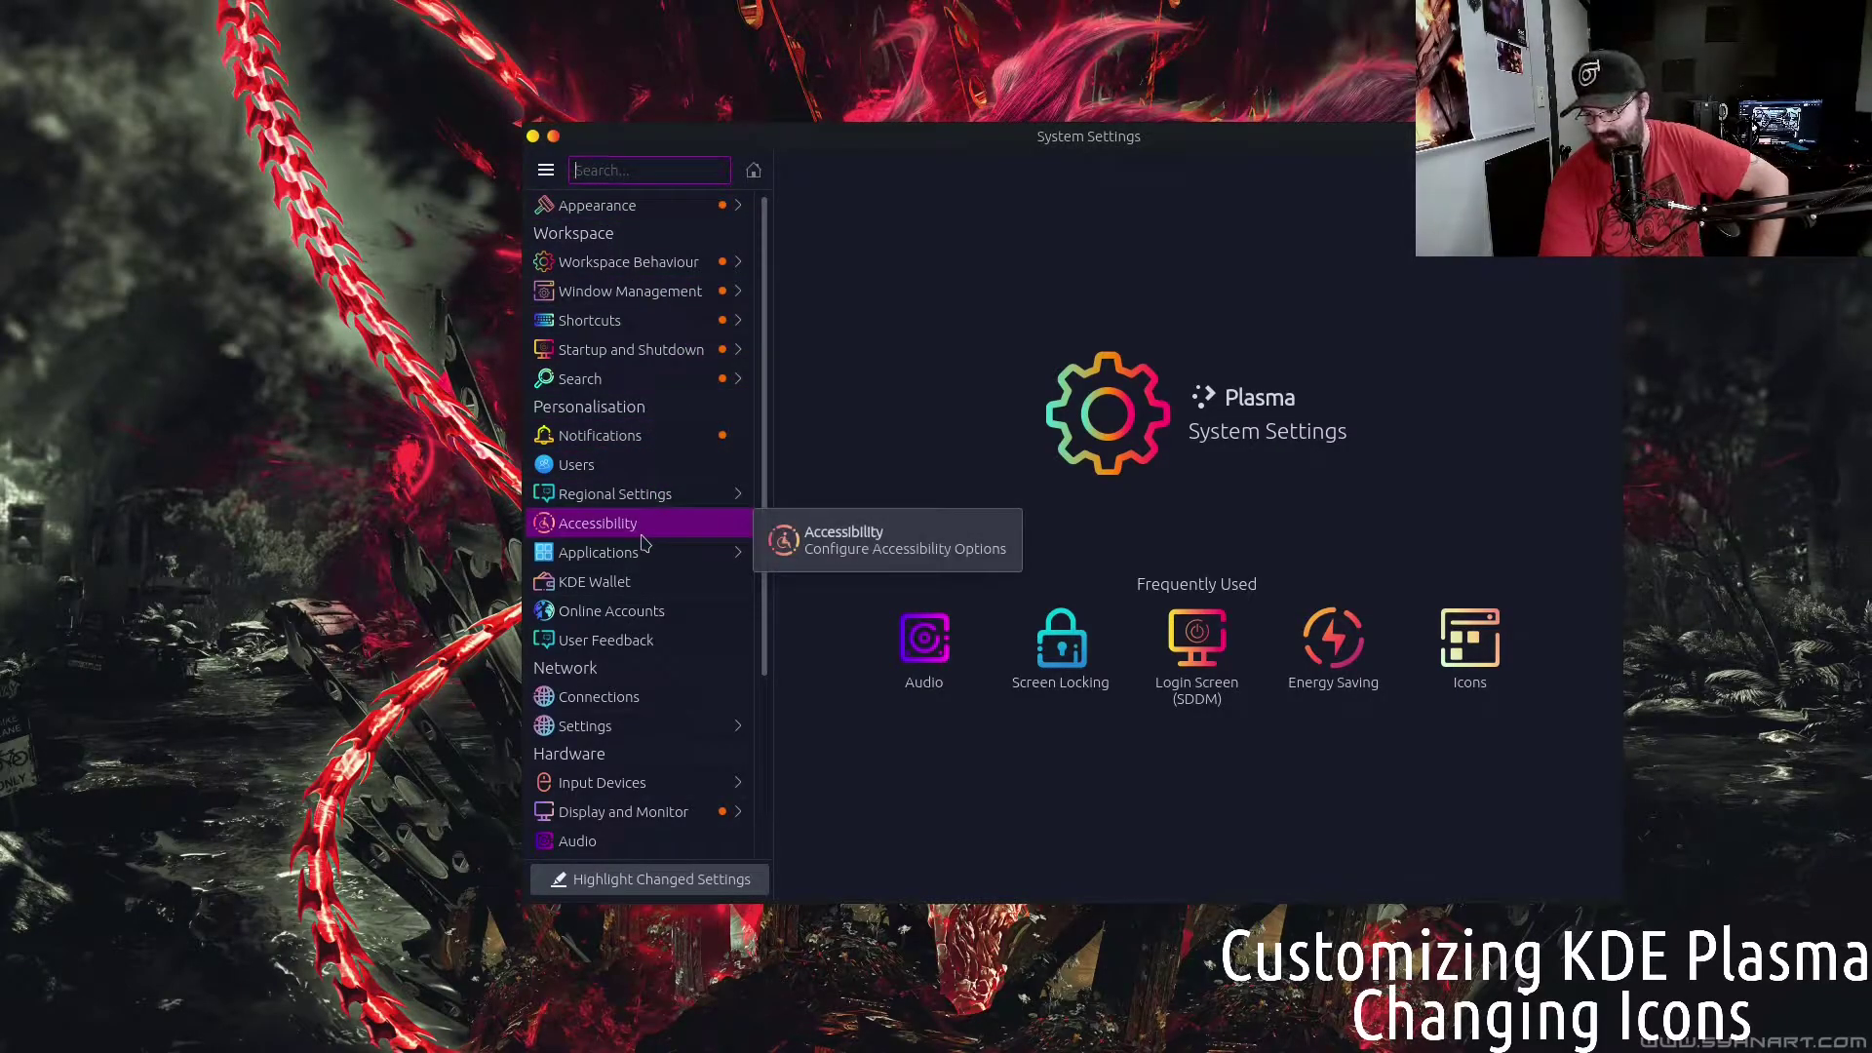
left_click(614, 206)
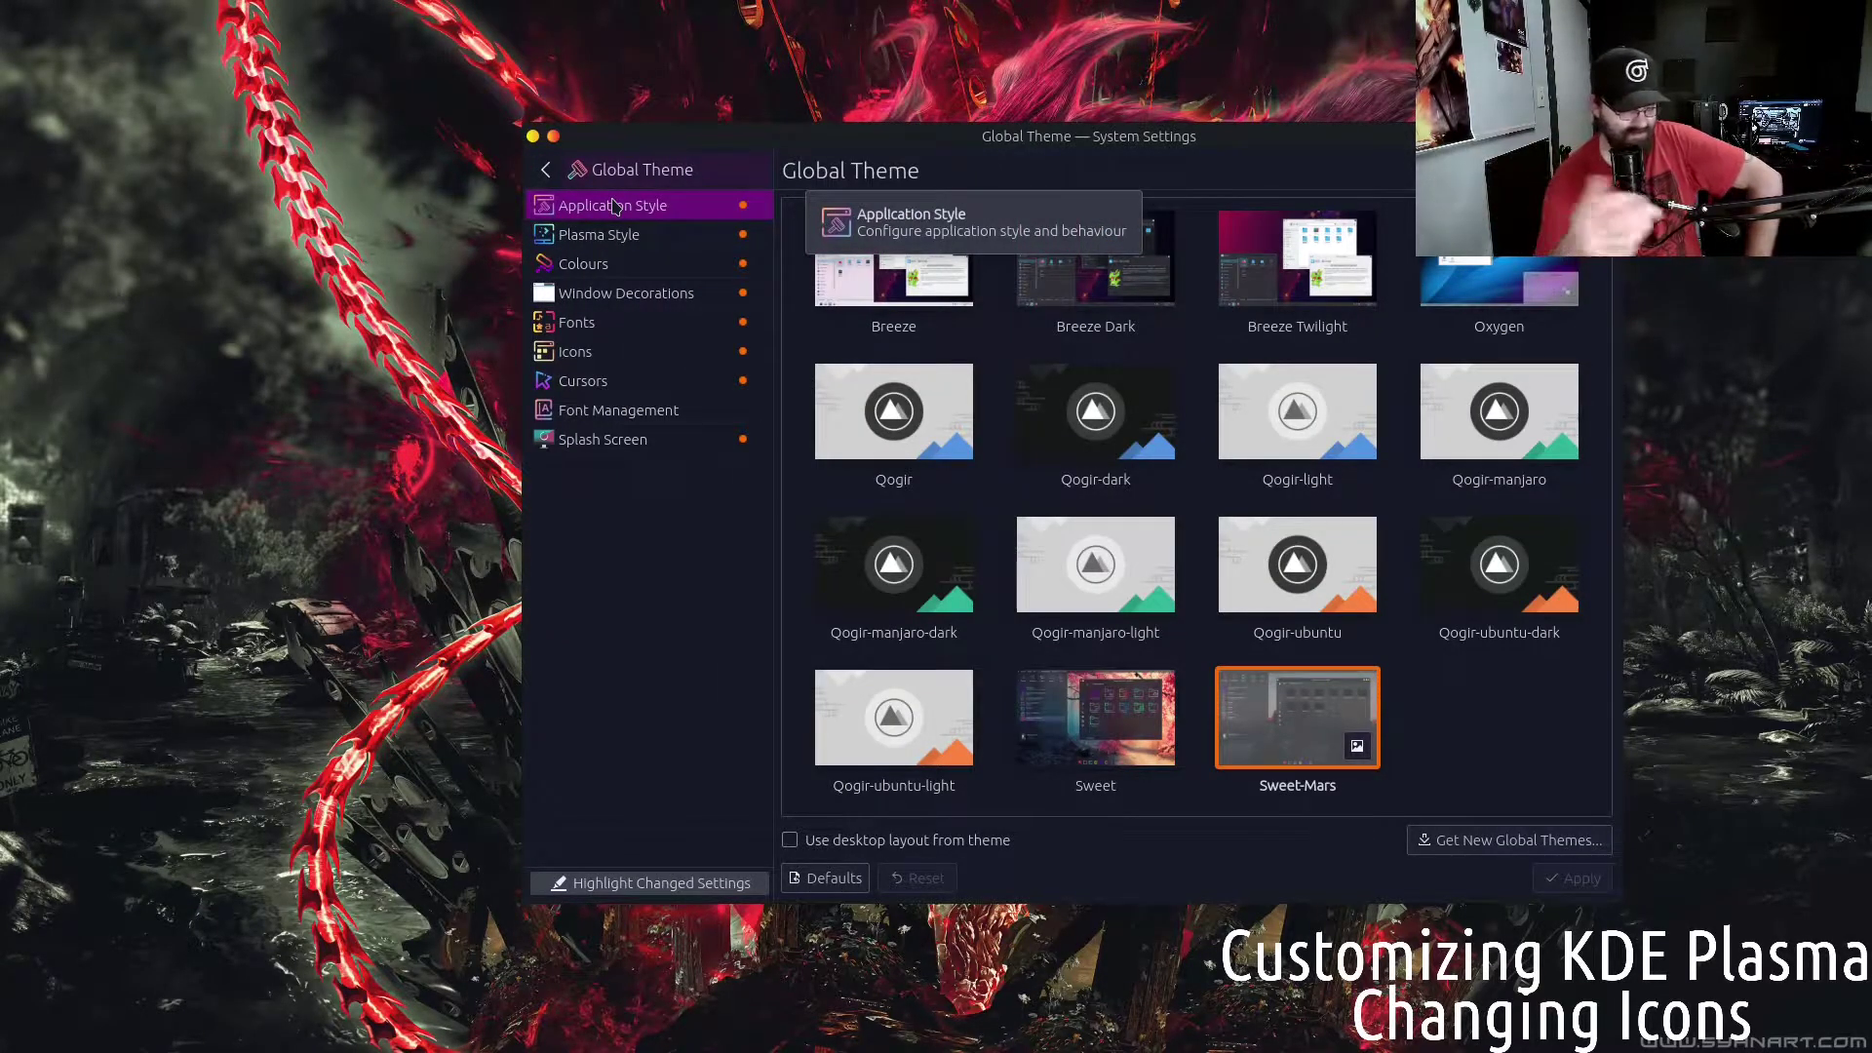
Return to the categories, reopen Appearance, and open Icons showing candy-icons as current
left_click(547, 171)
left_click(614, 209)
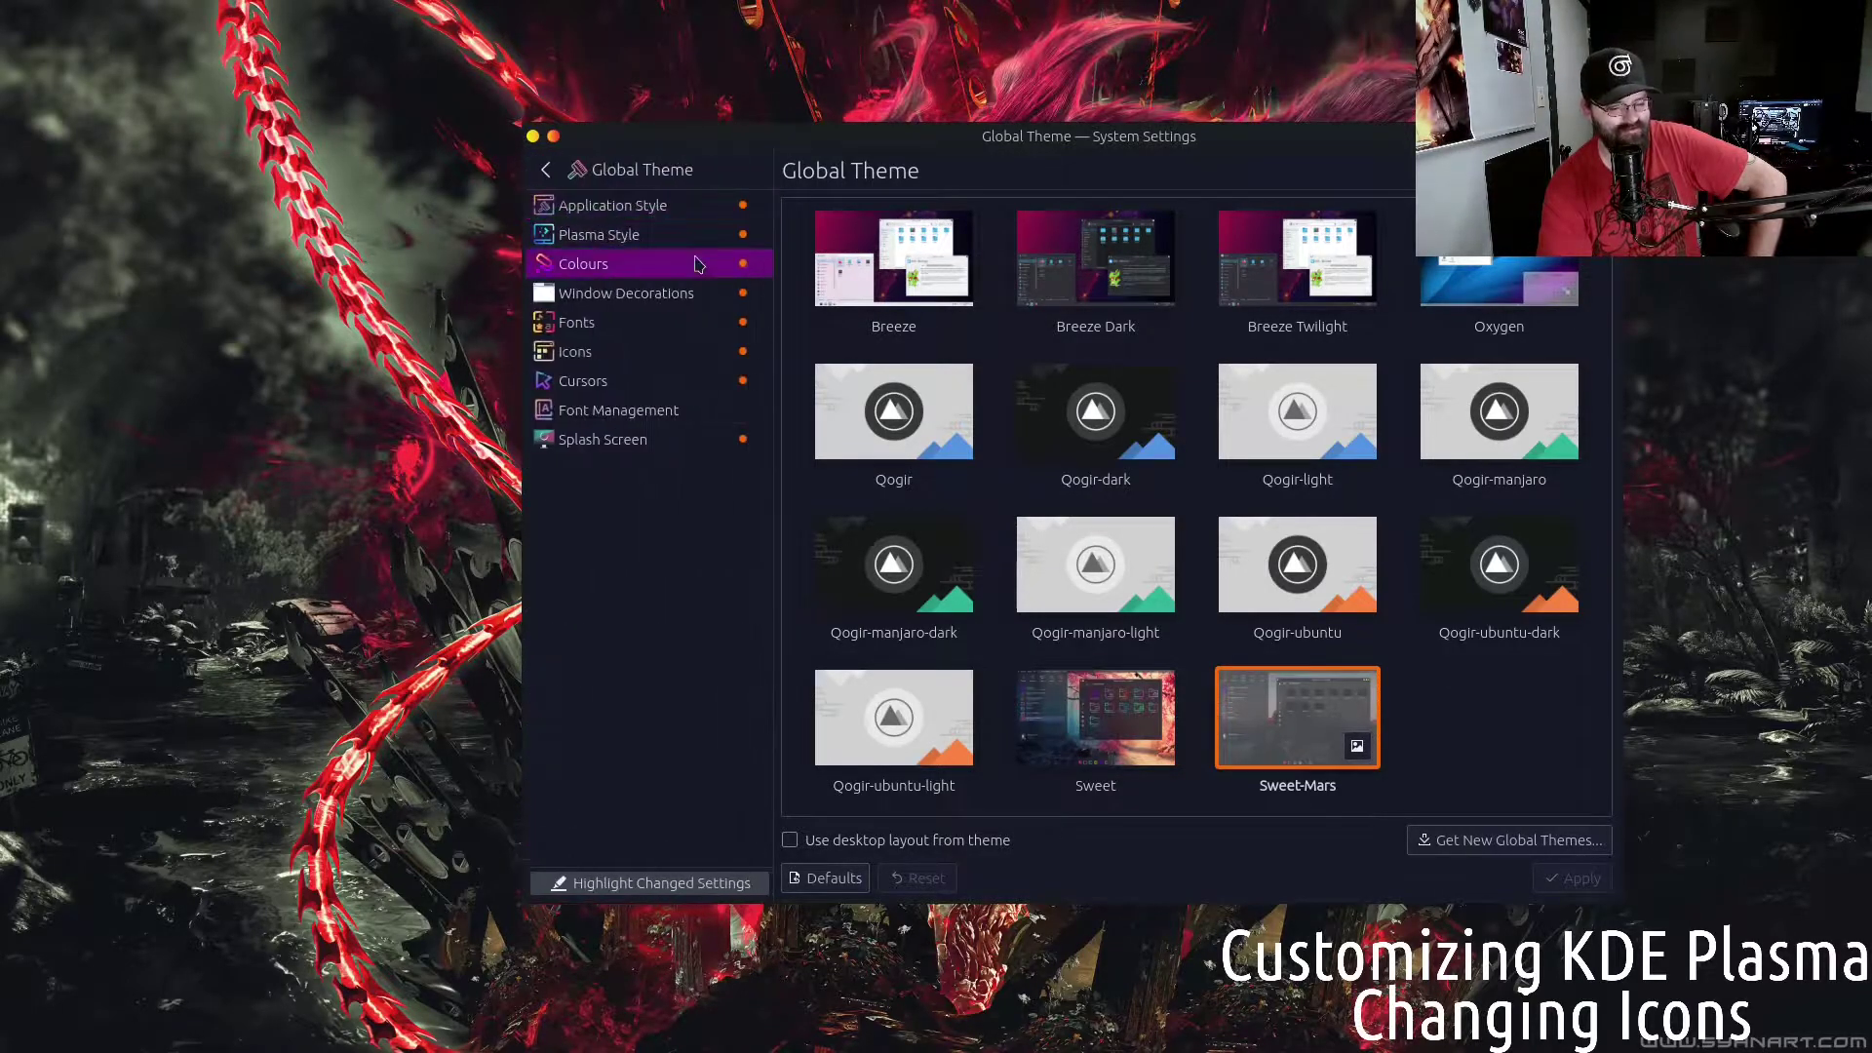
left_click(662, 356)
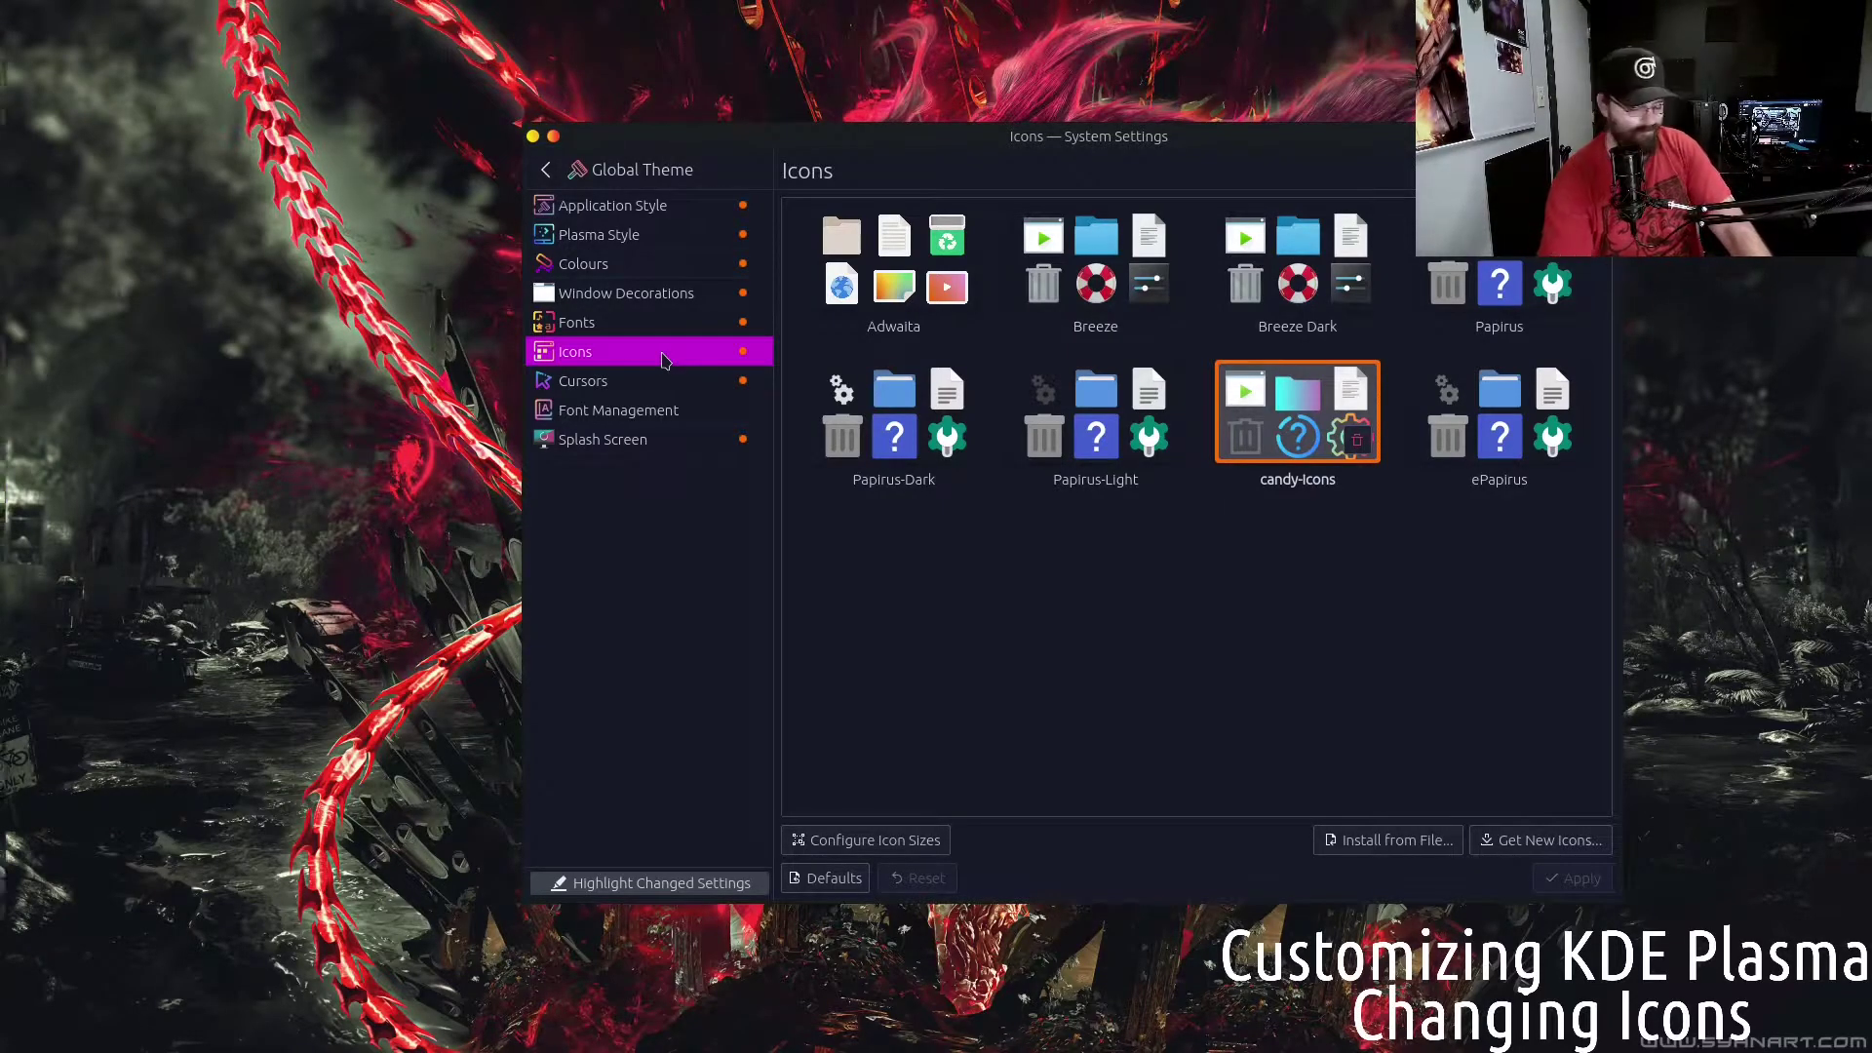
key("super")
type("icons")
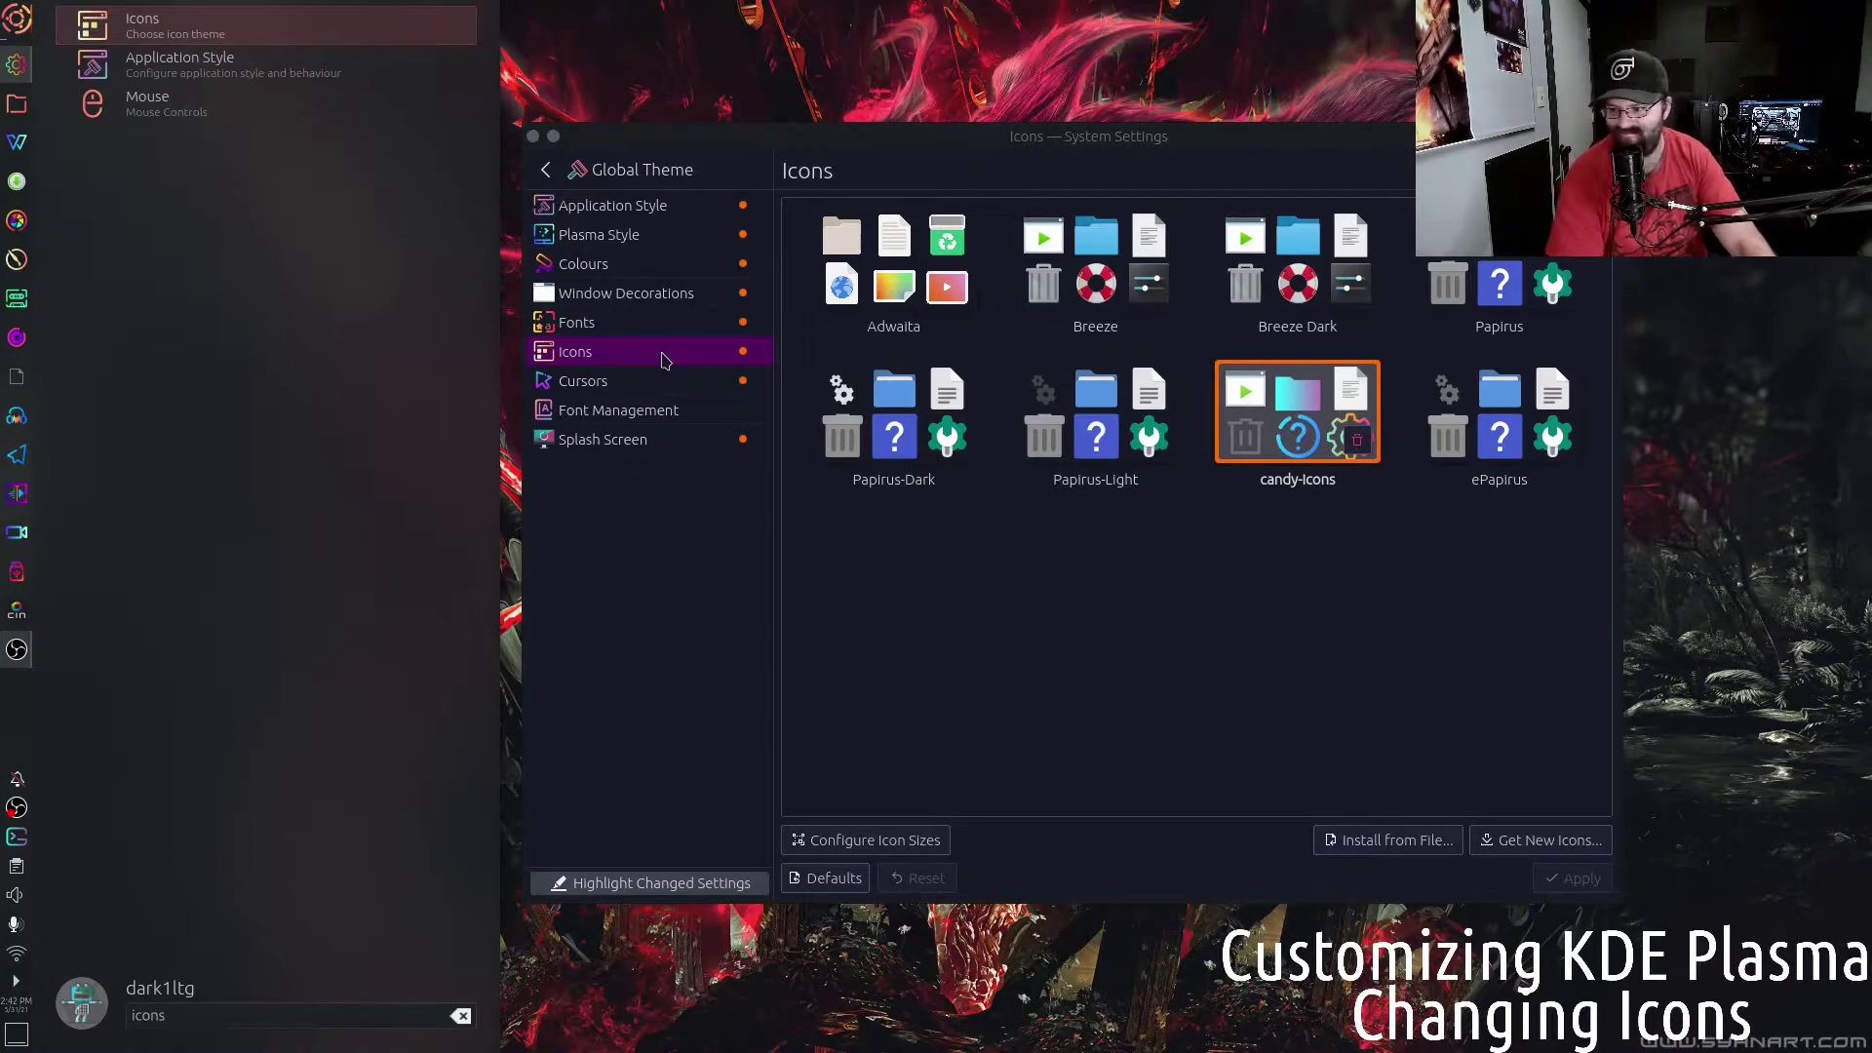
key("BackSpace")
key("BackSpace")
key("BackSpace")
key("BackSpace")
key("BackSpace")
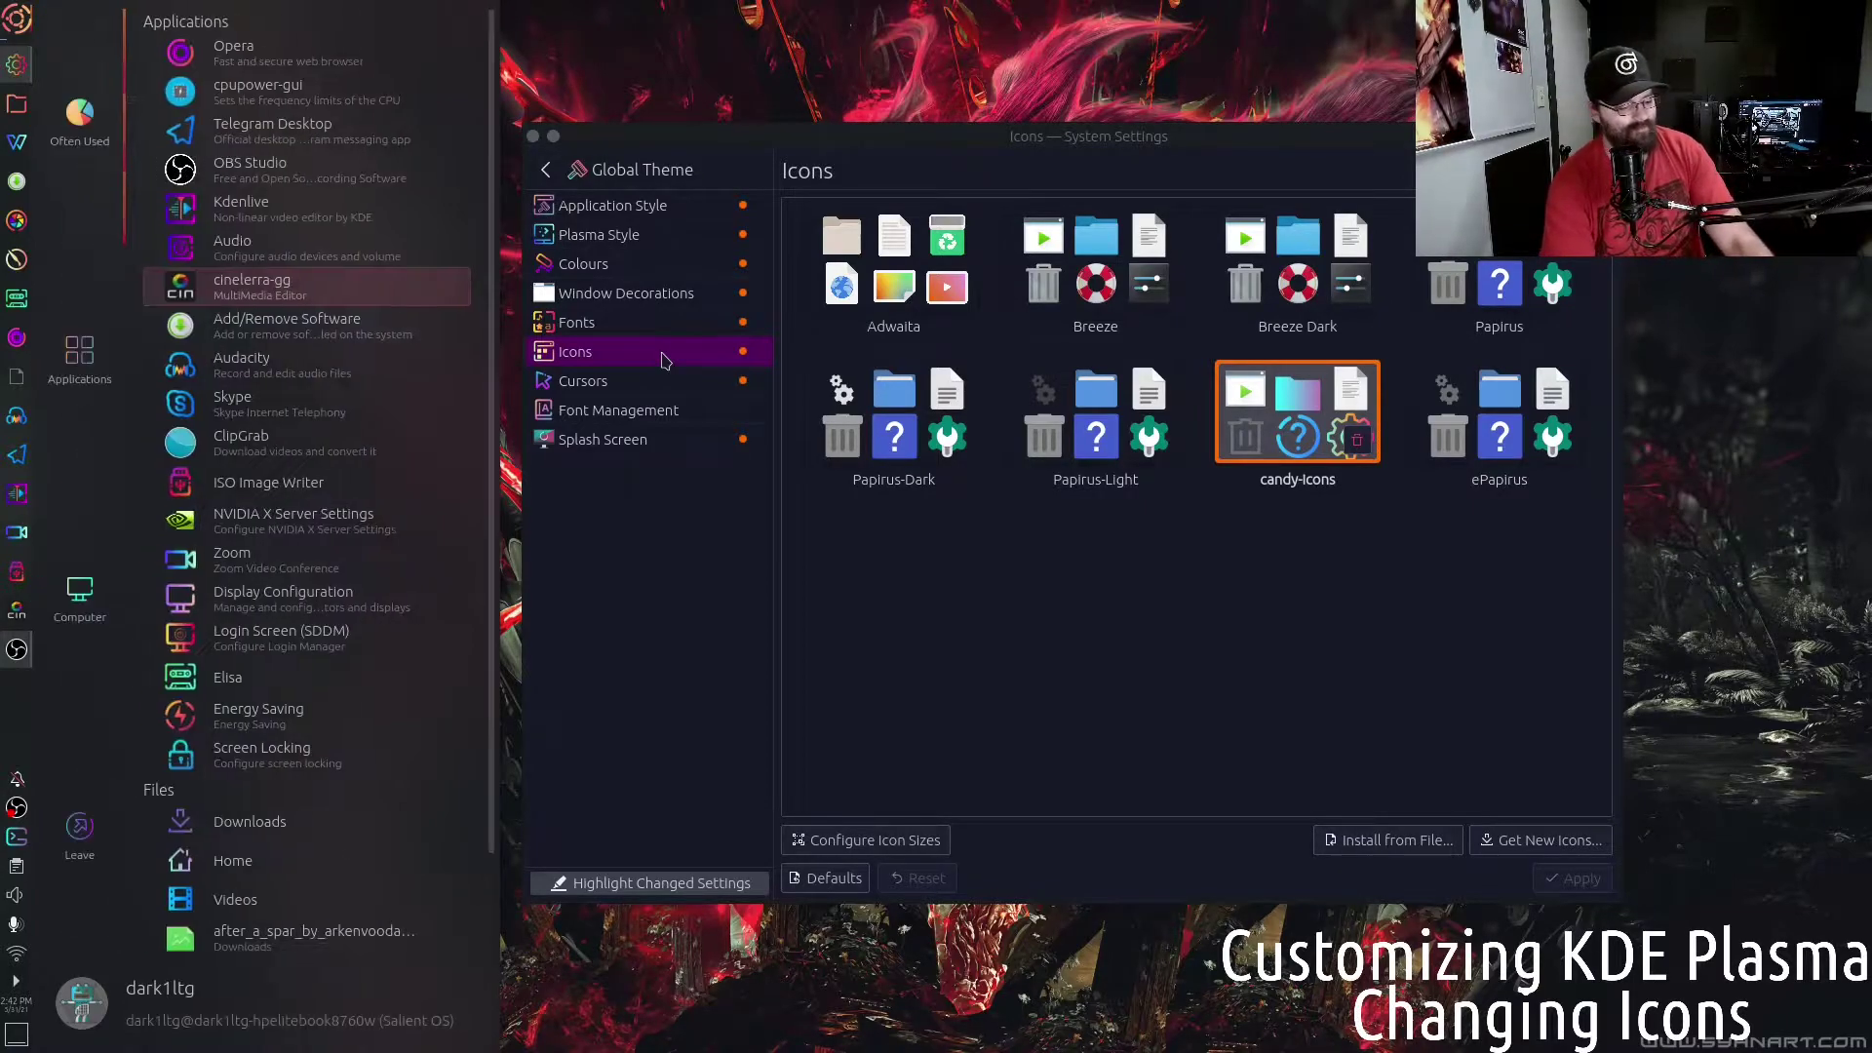
left_click(663, 361)
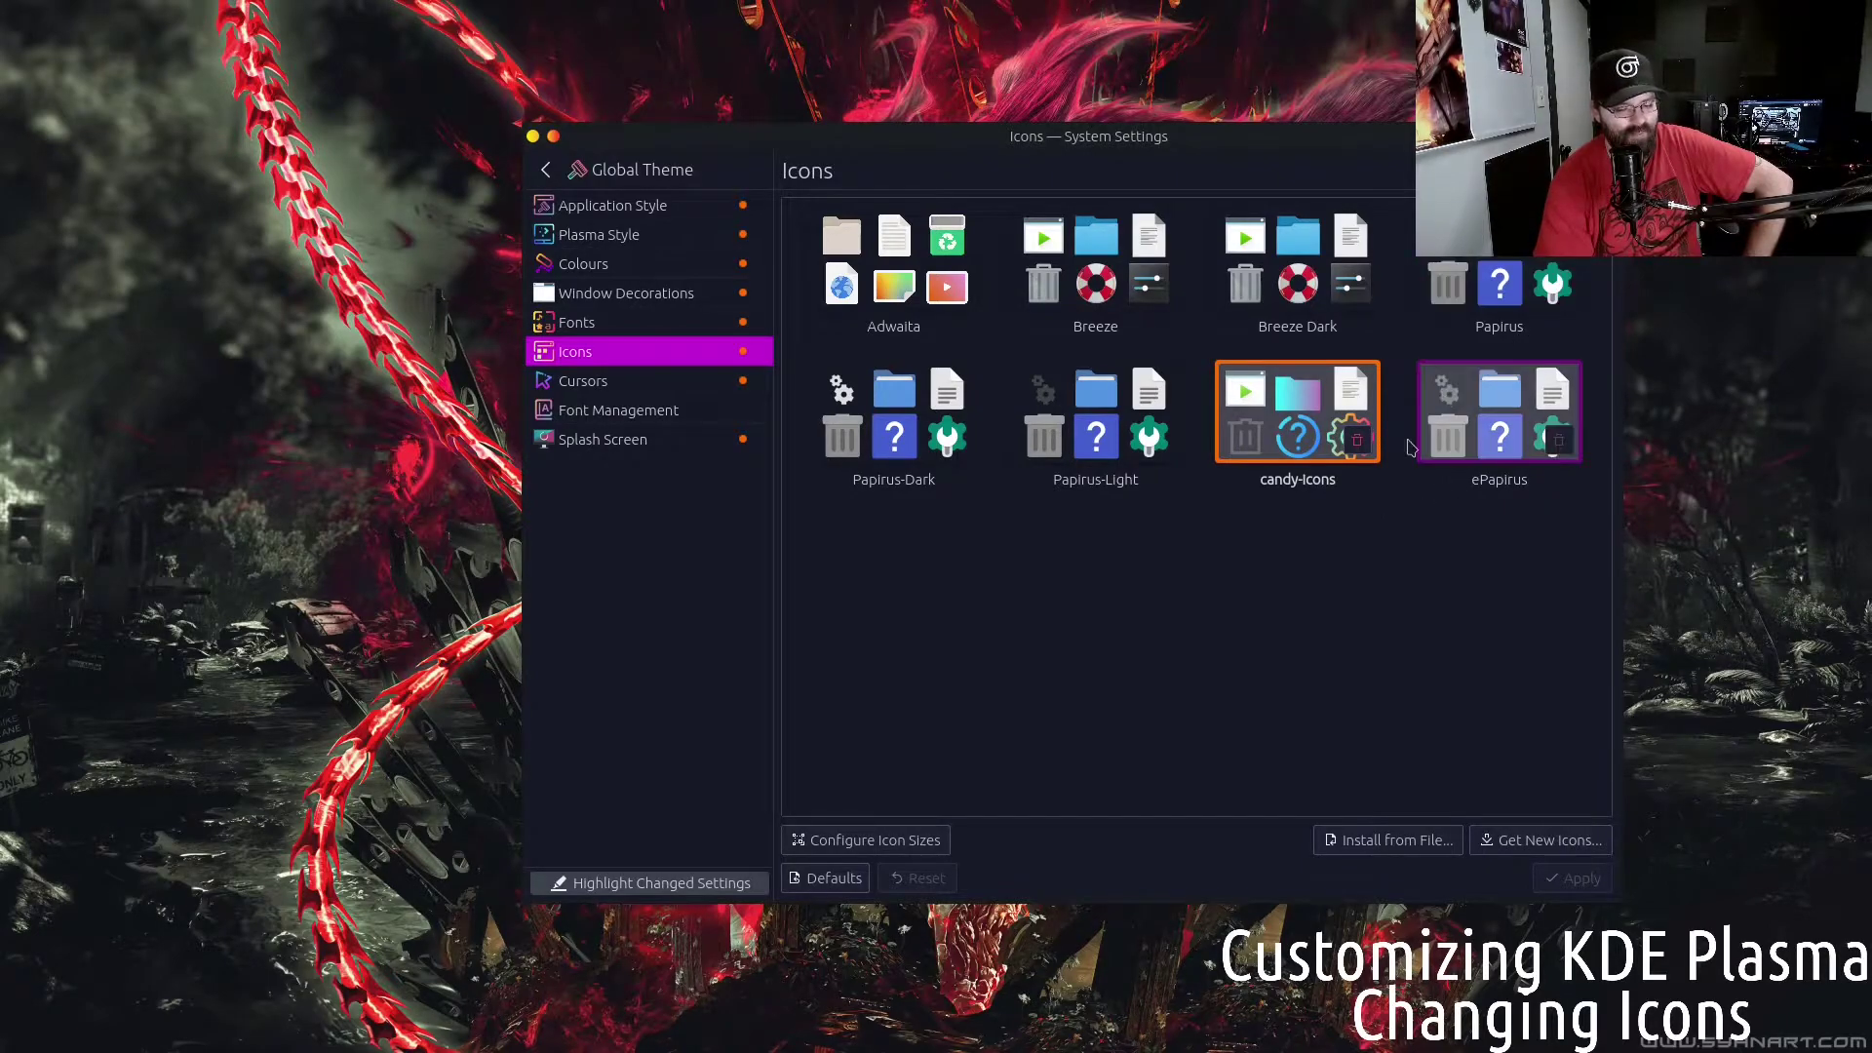
left_click(1490, 392)
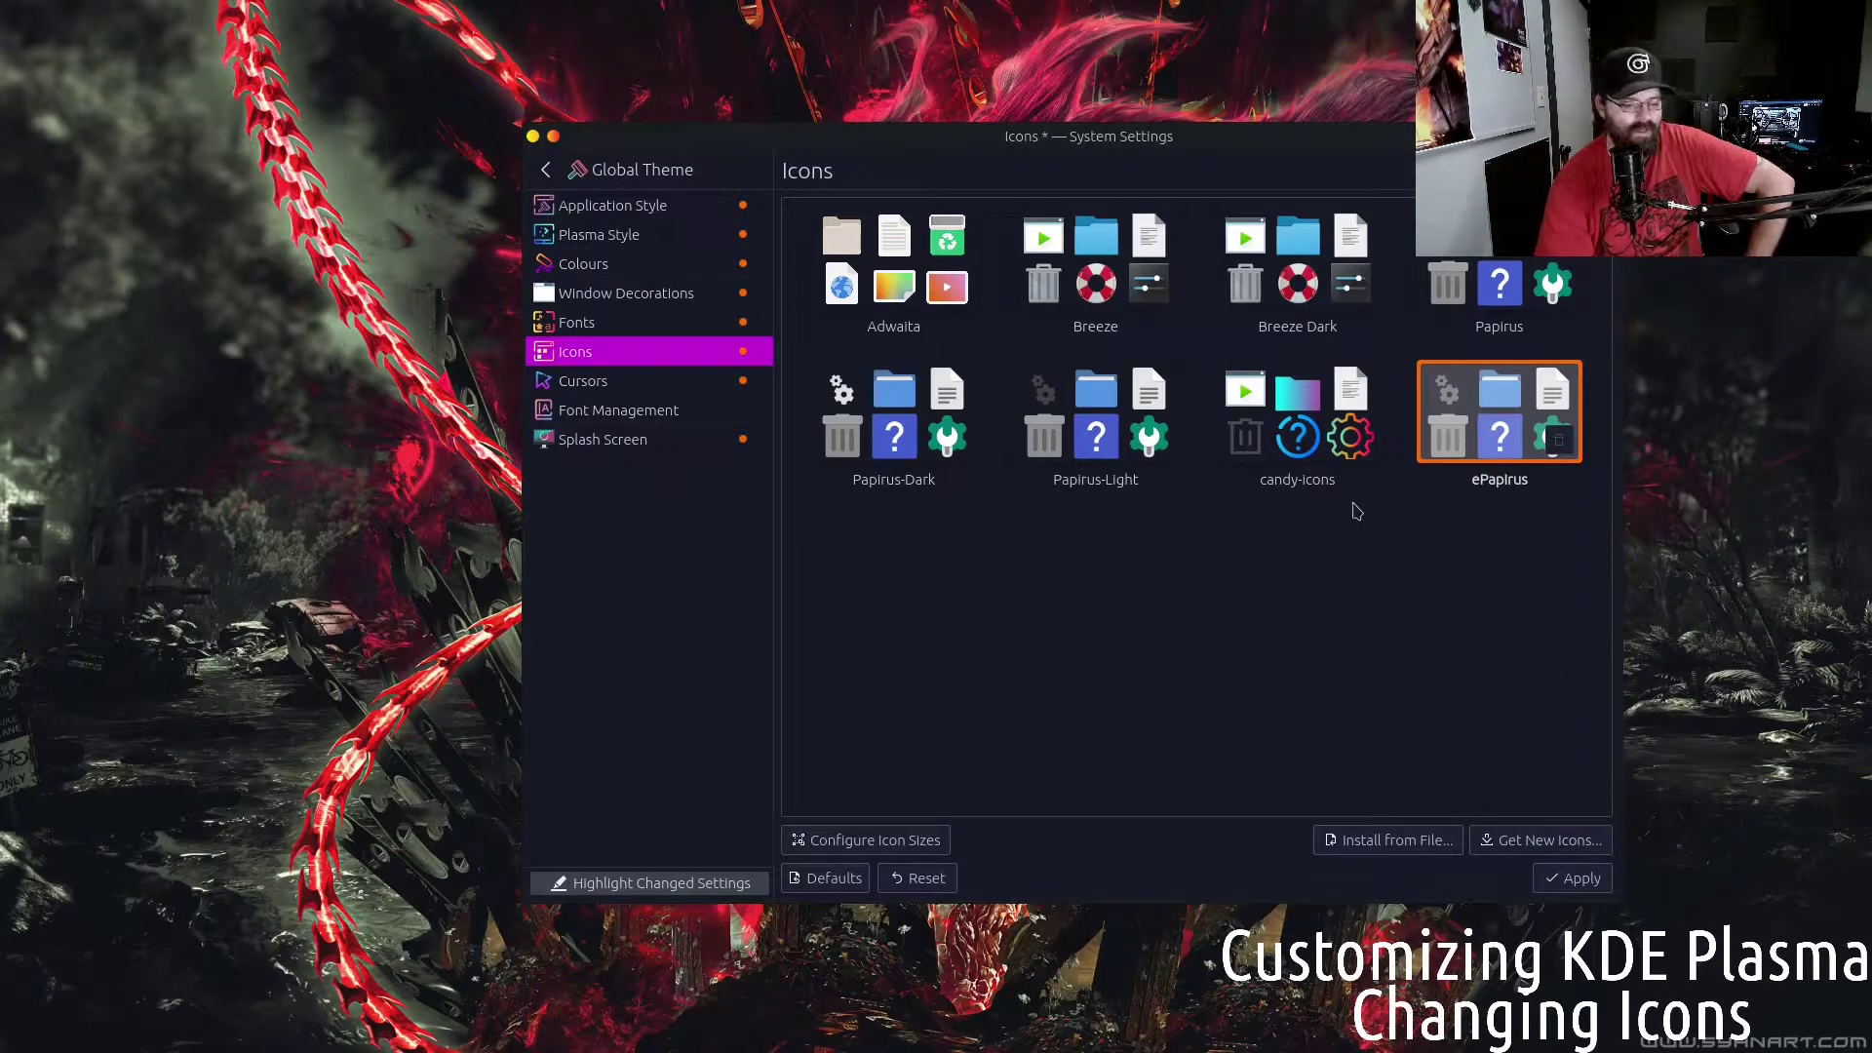
Reselect candy-icons and open the Get New Icons download browser
left_click(1304, 448)
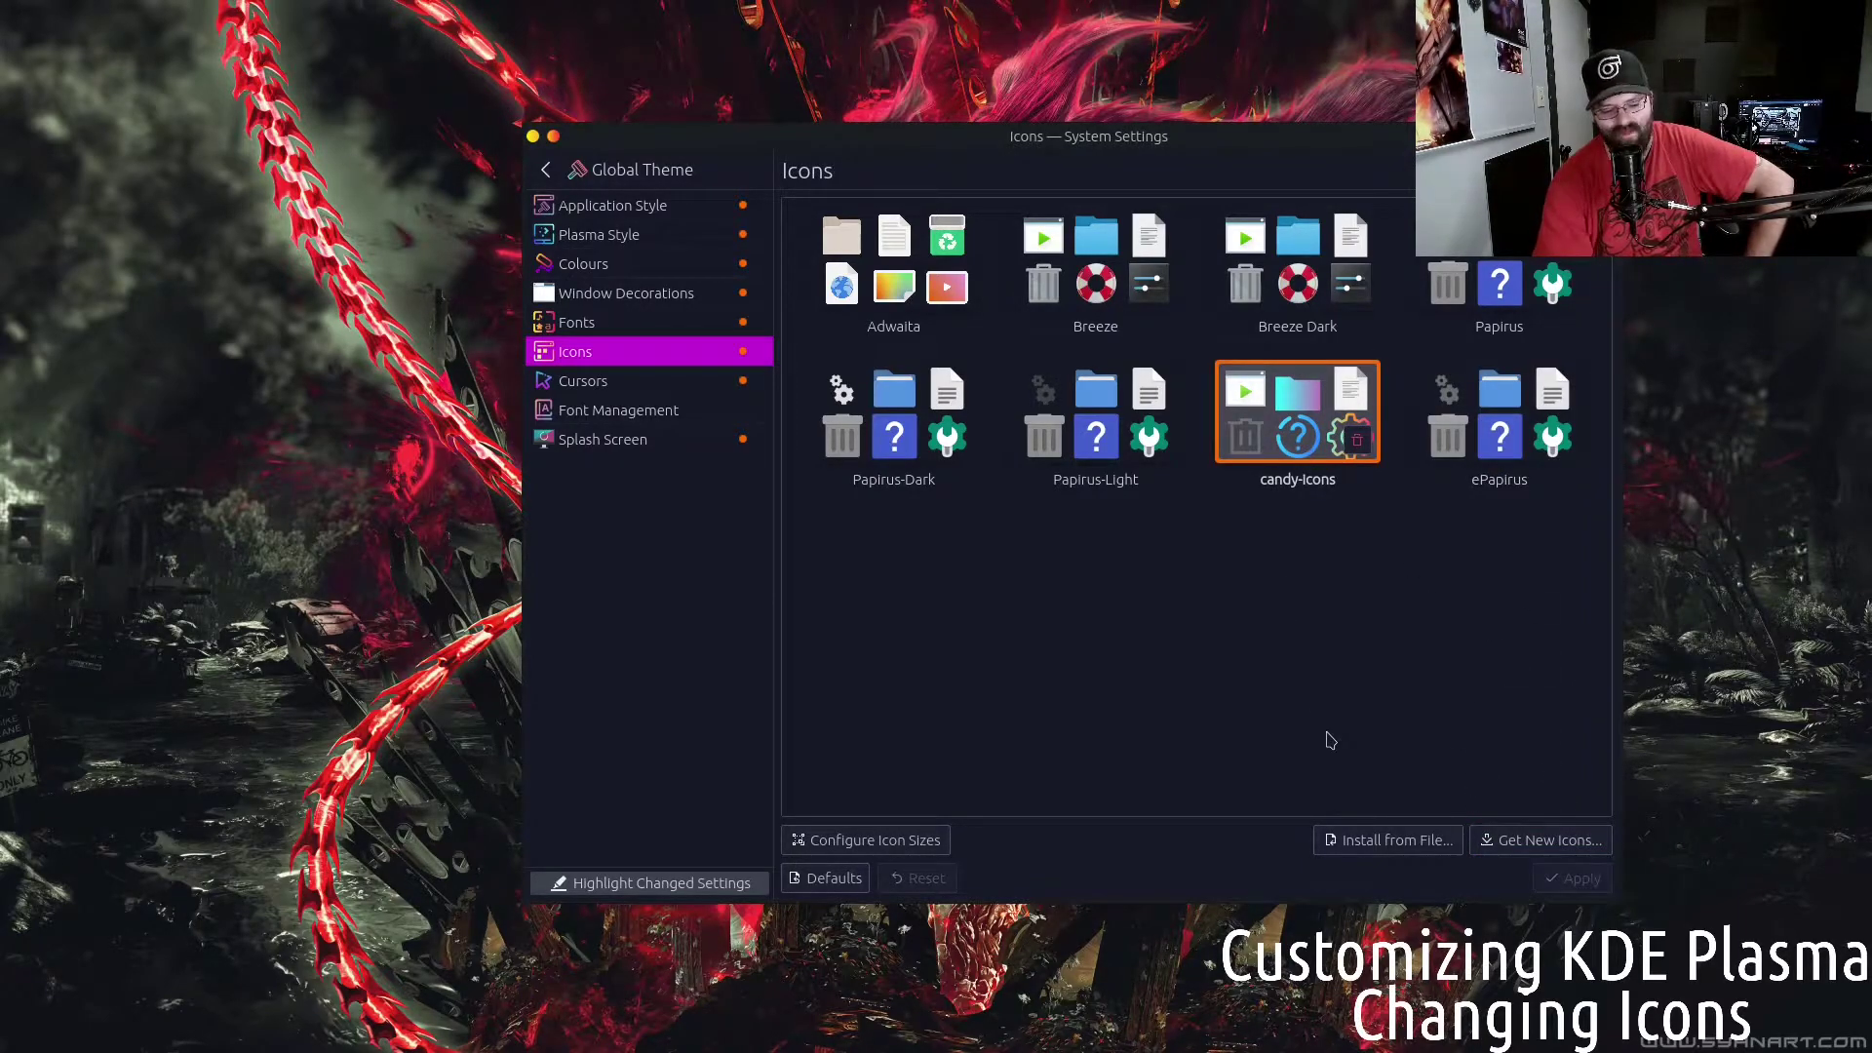
left_click(1546, 841)
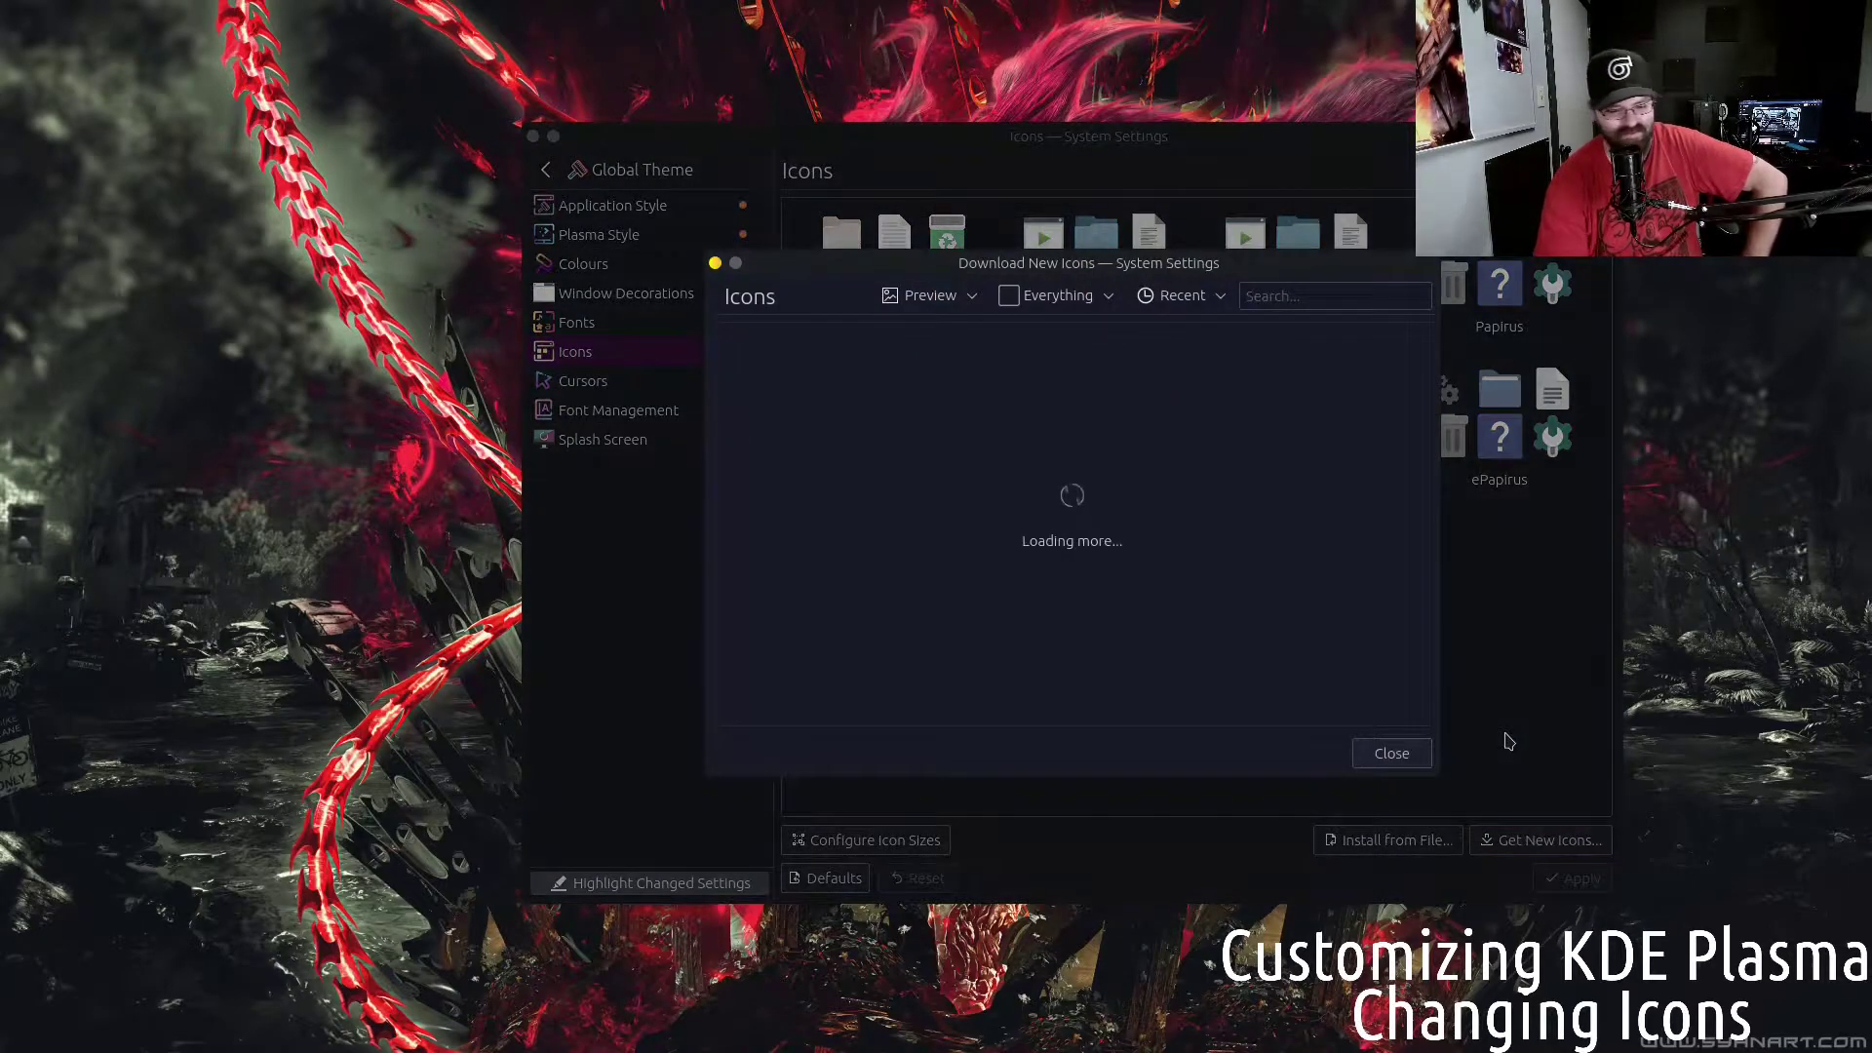
scroll(1350, 622, "down", 2)
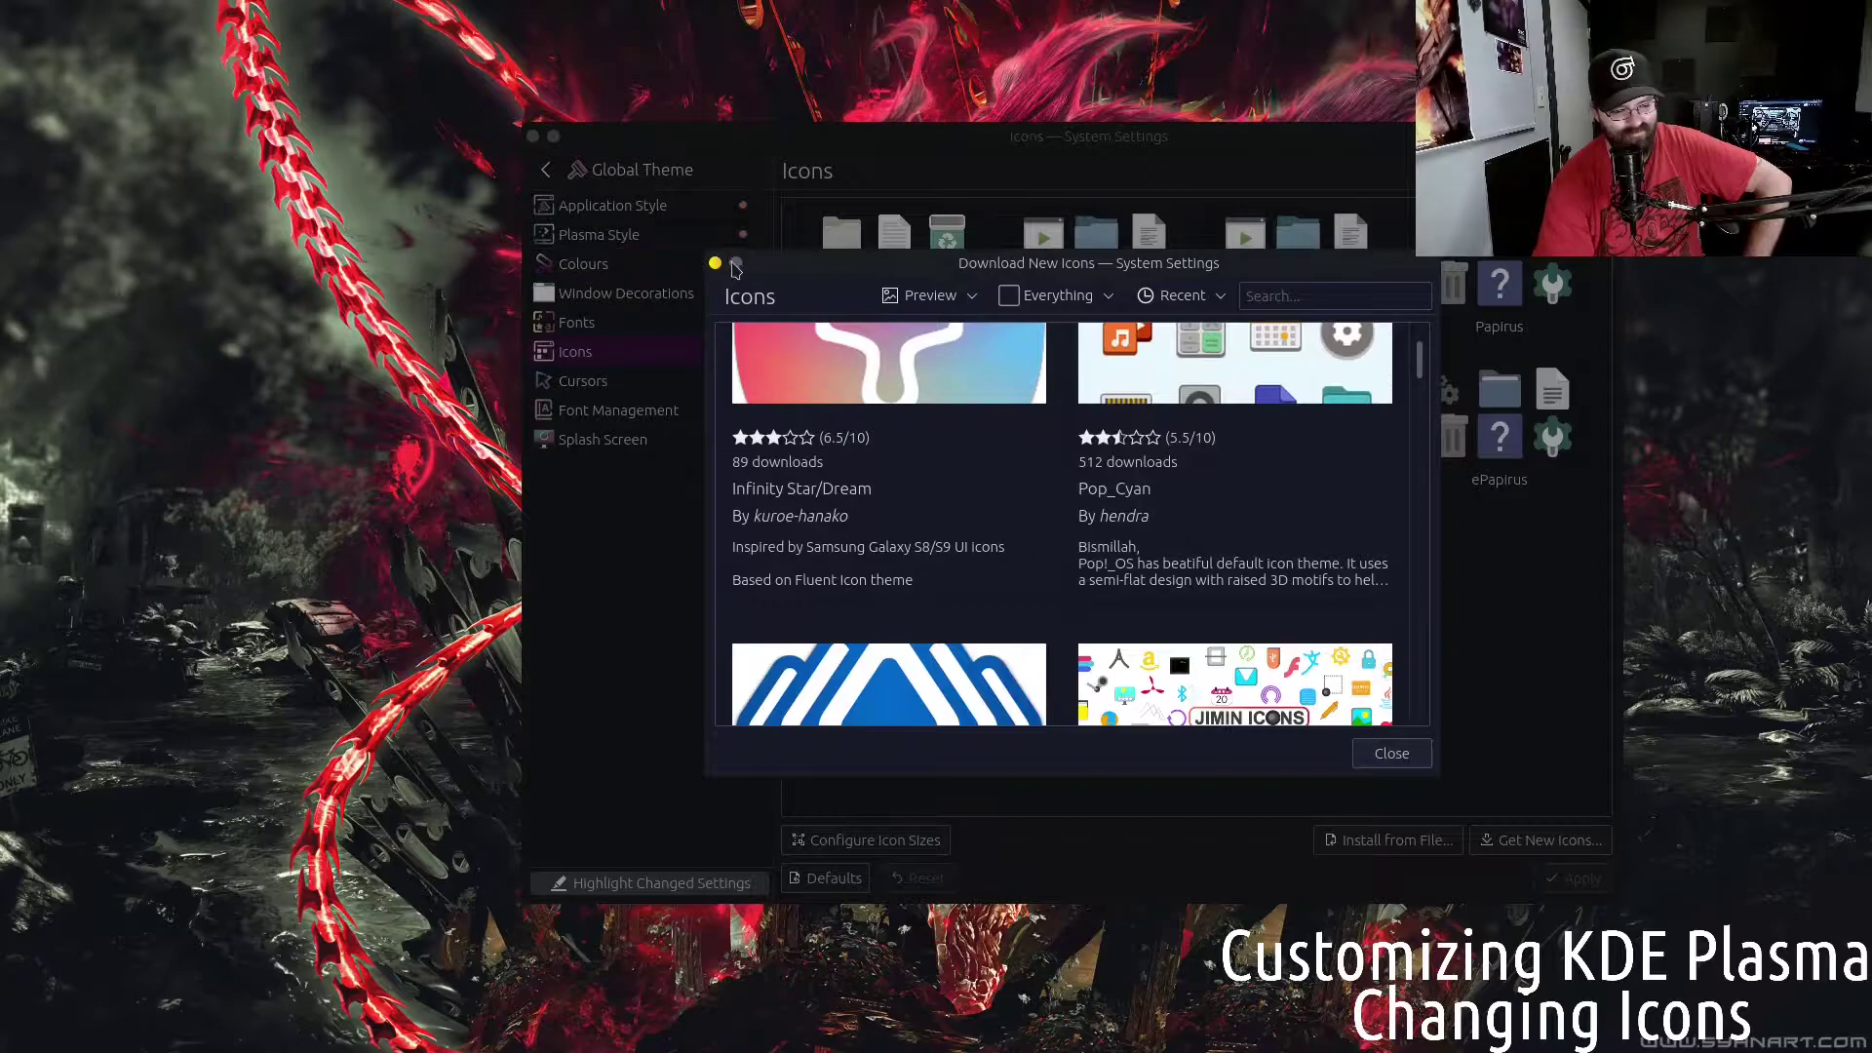
Restore the settings windows, reopen Download New Icons, and bring up its sort choices
left_click(715, 264)
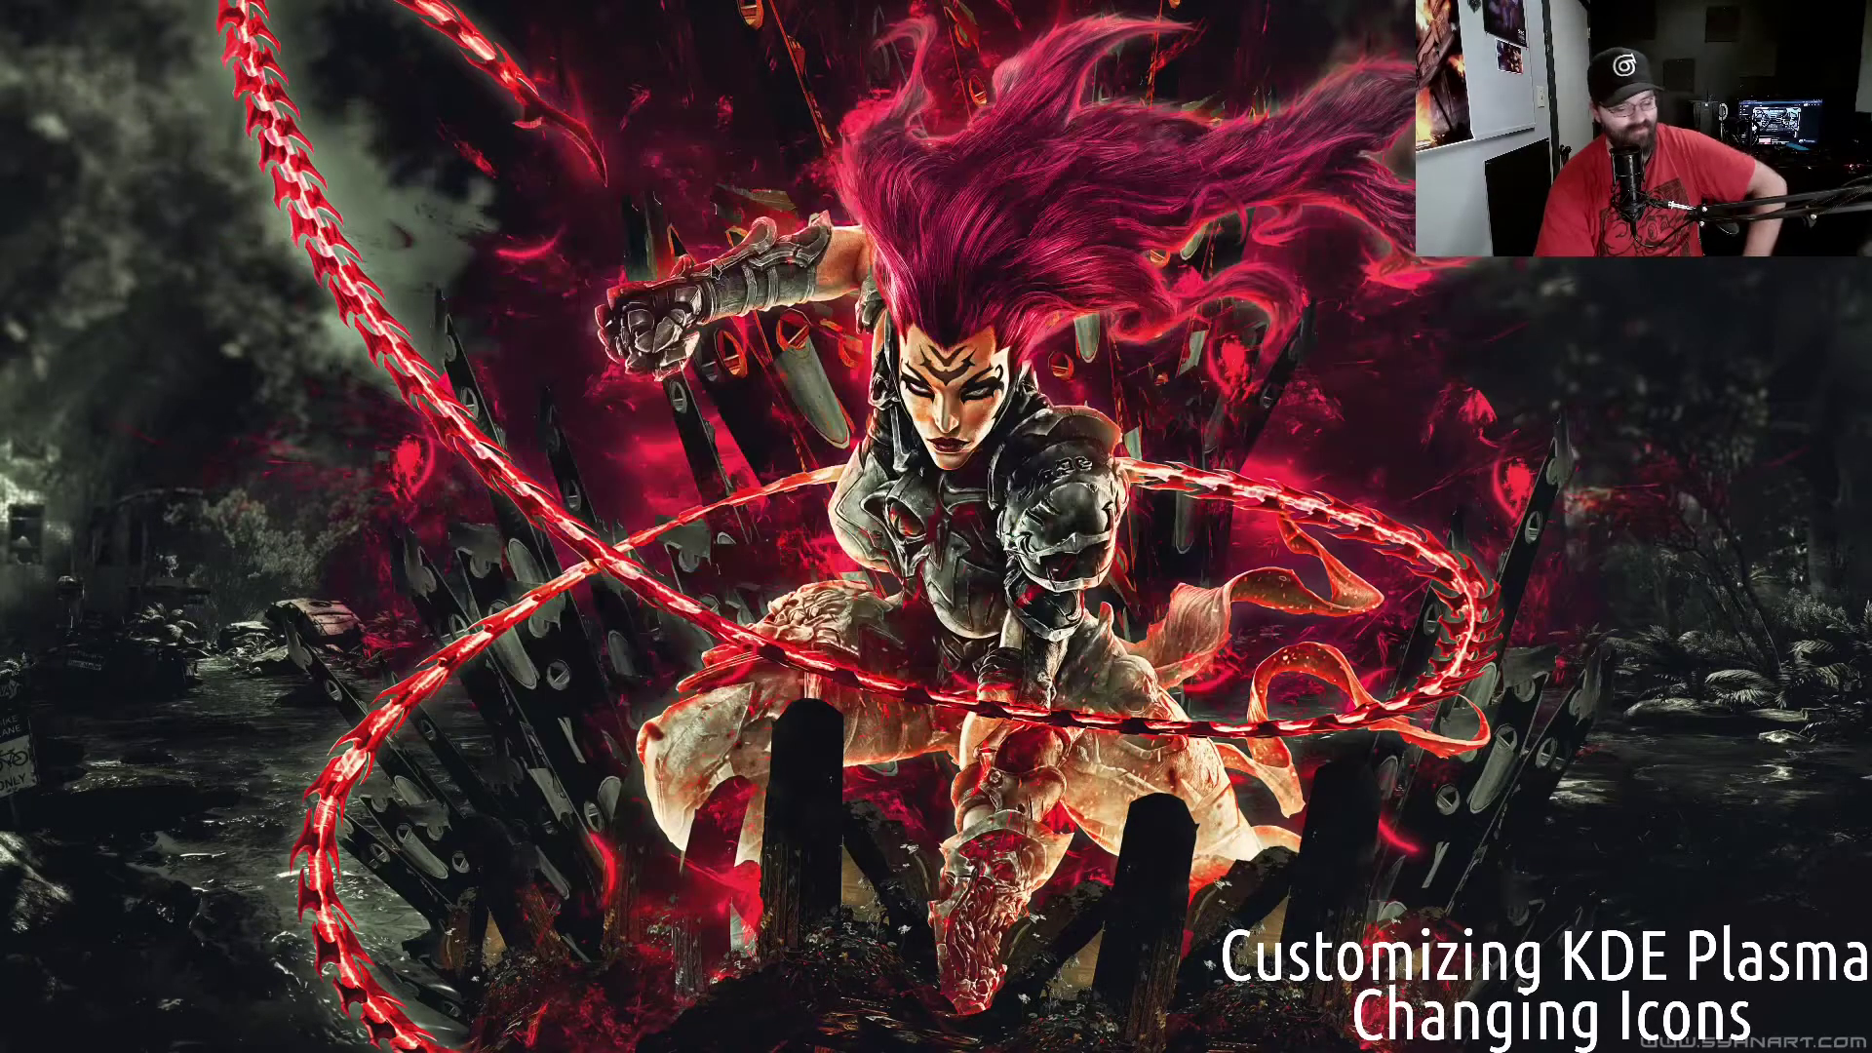
key("alt+Tab")
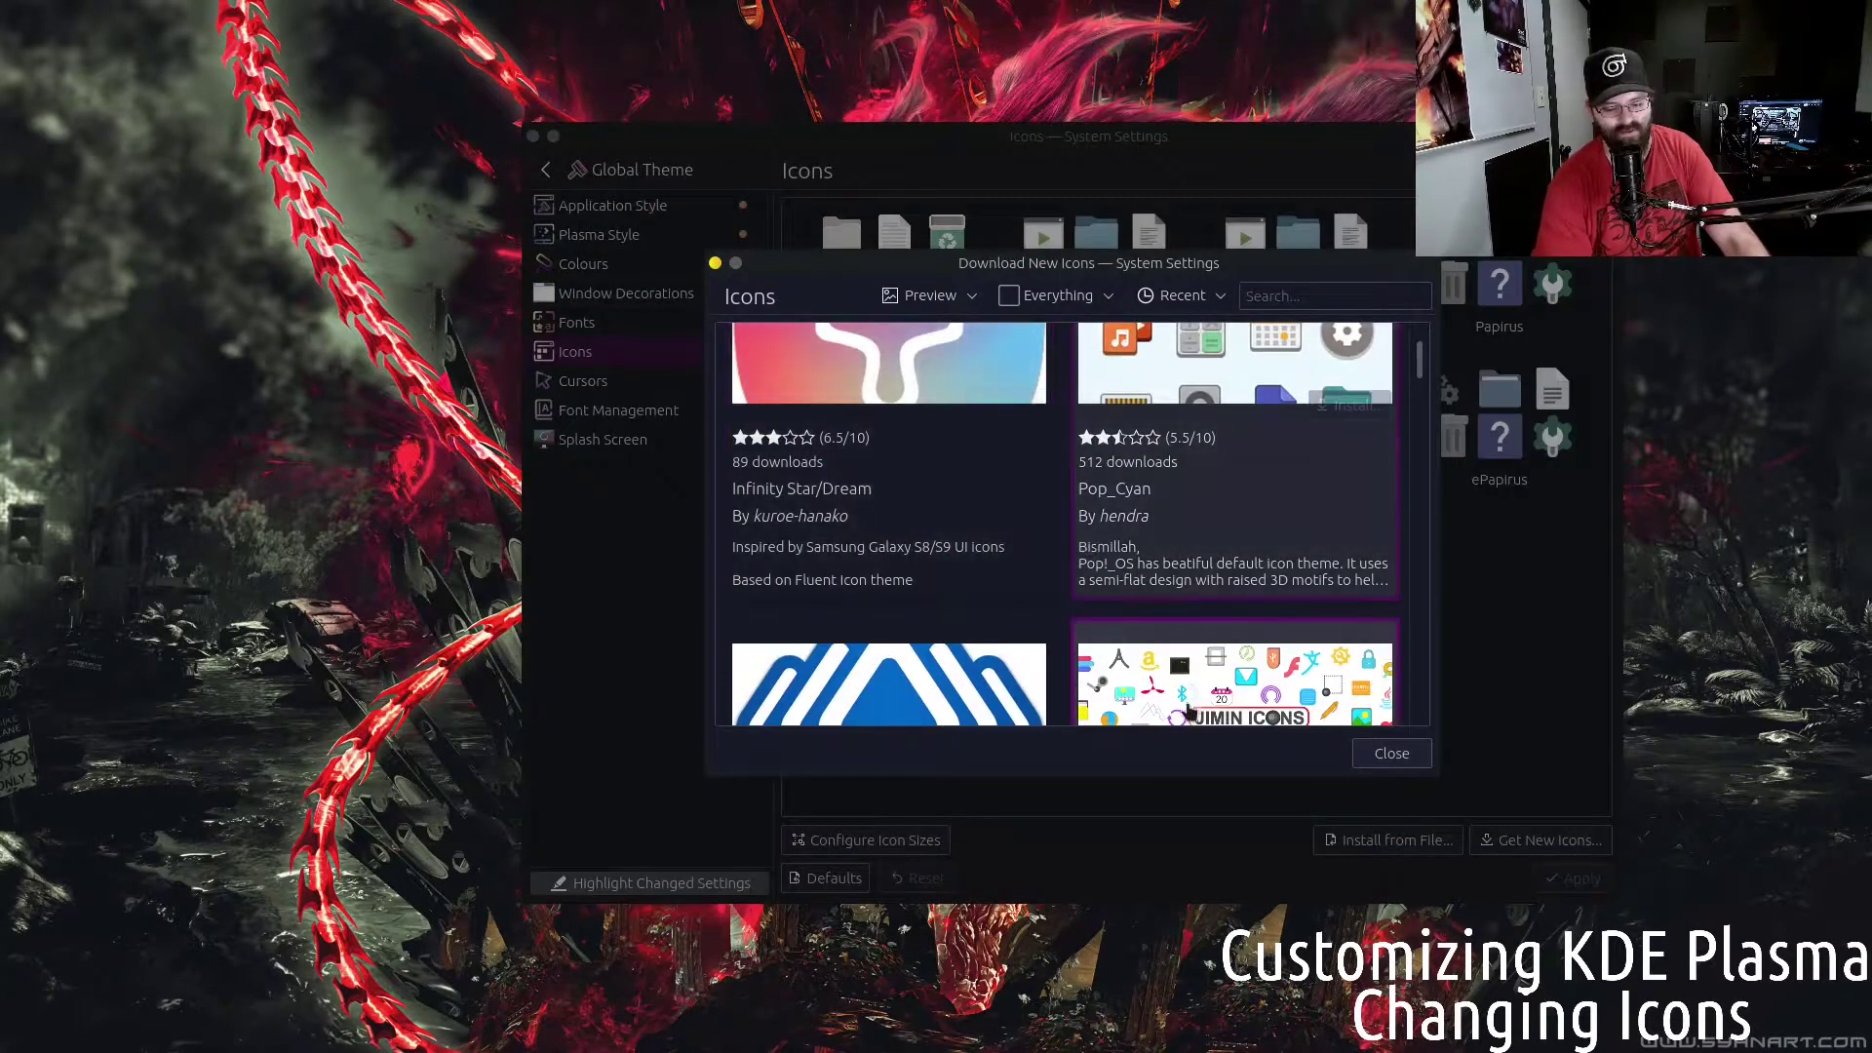
left_click(1396, 757)
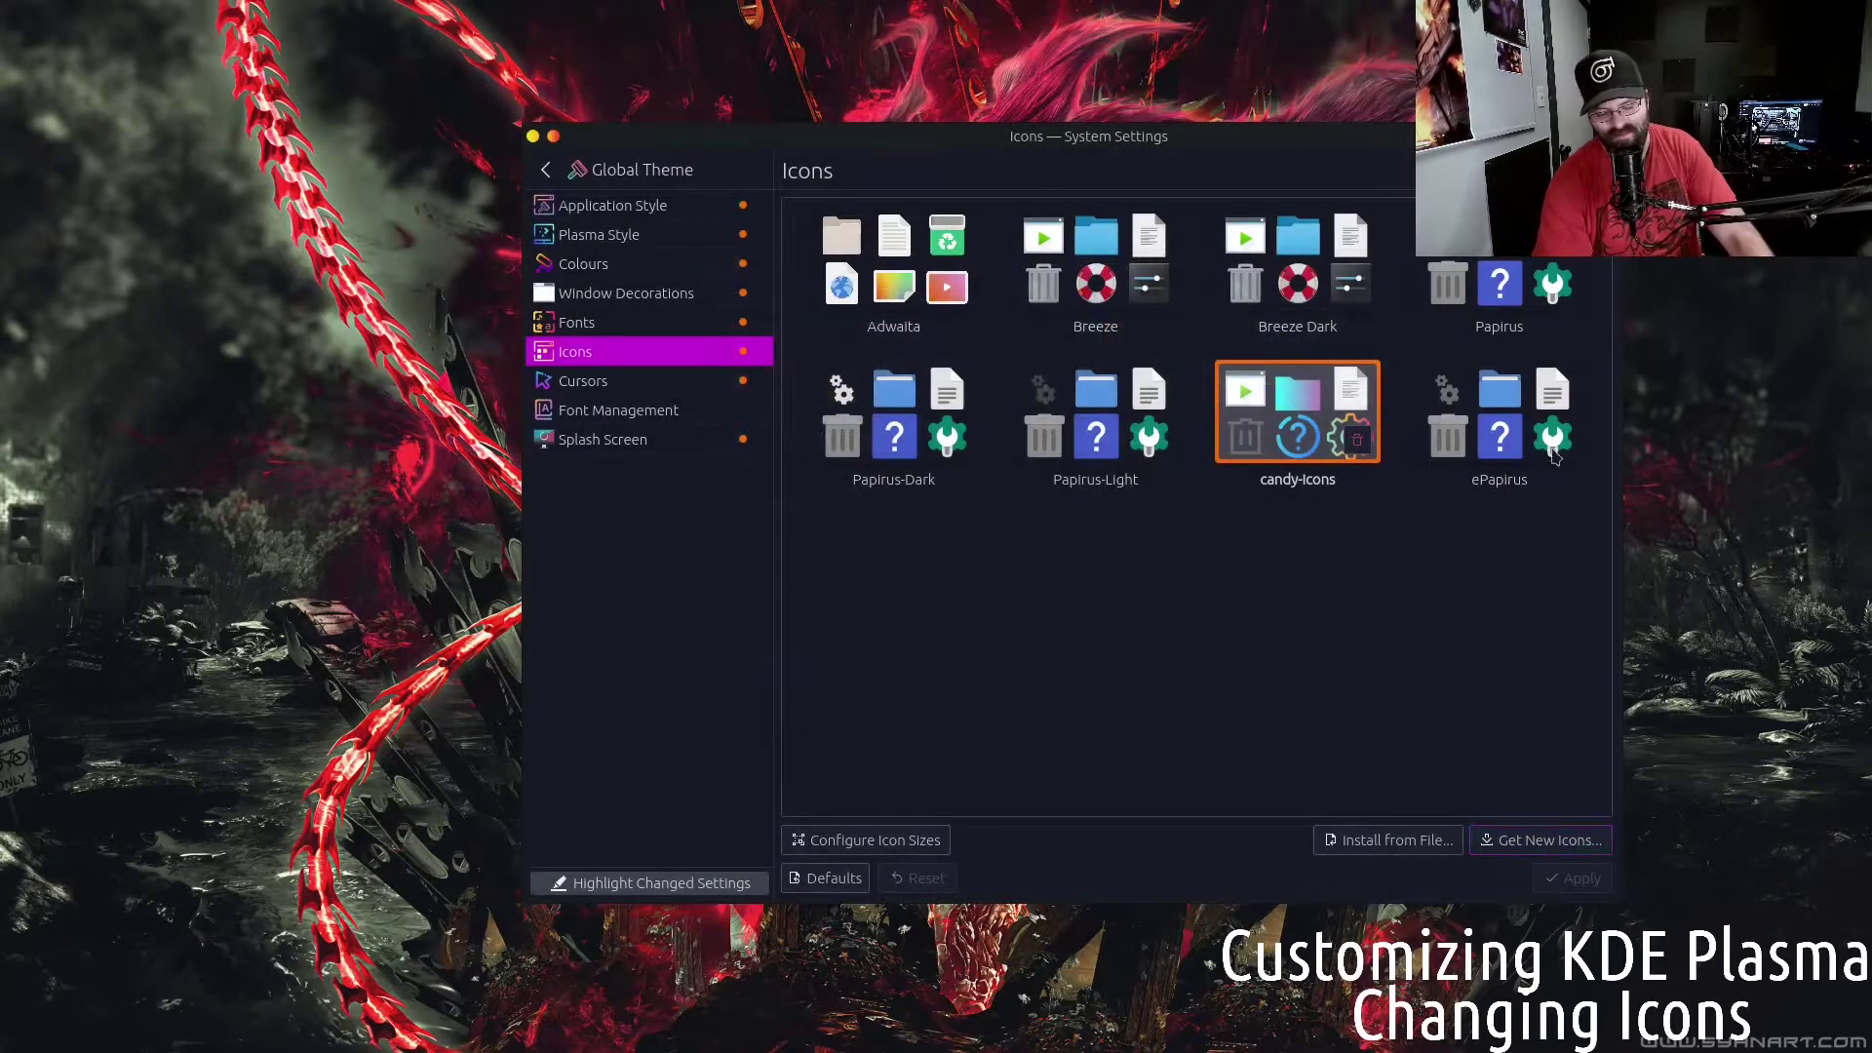
left_click(1538, 838)
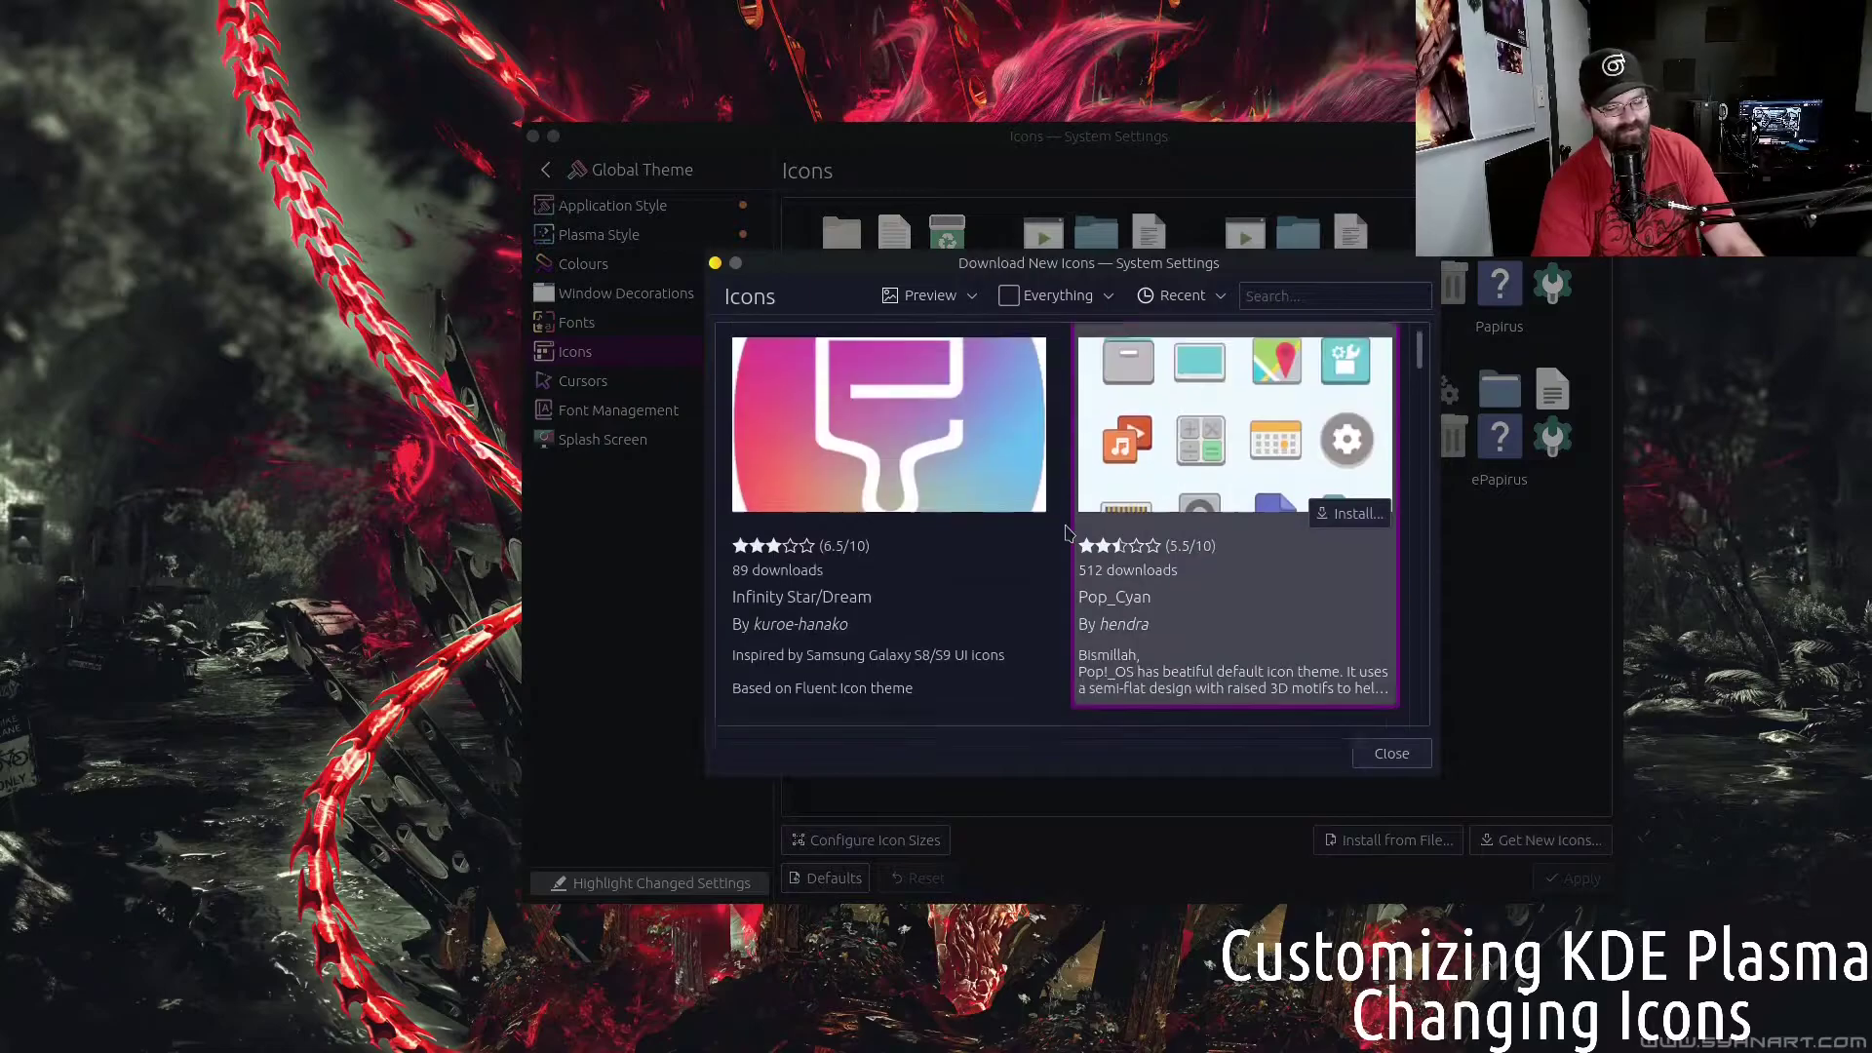
scroll(1066, 531, "down", 5)
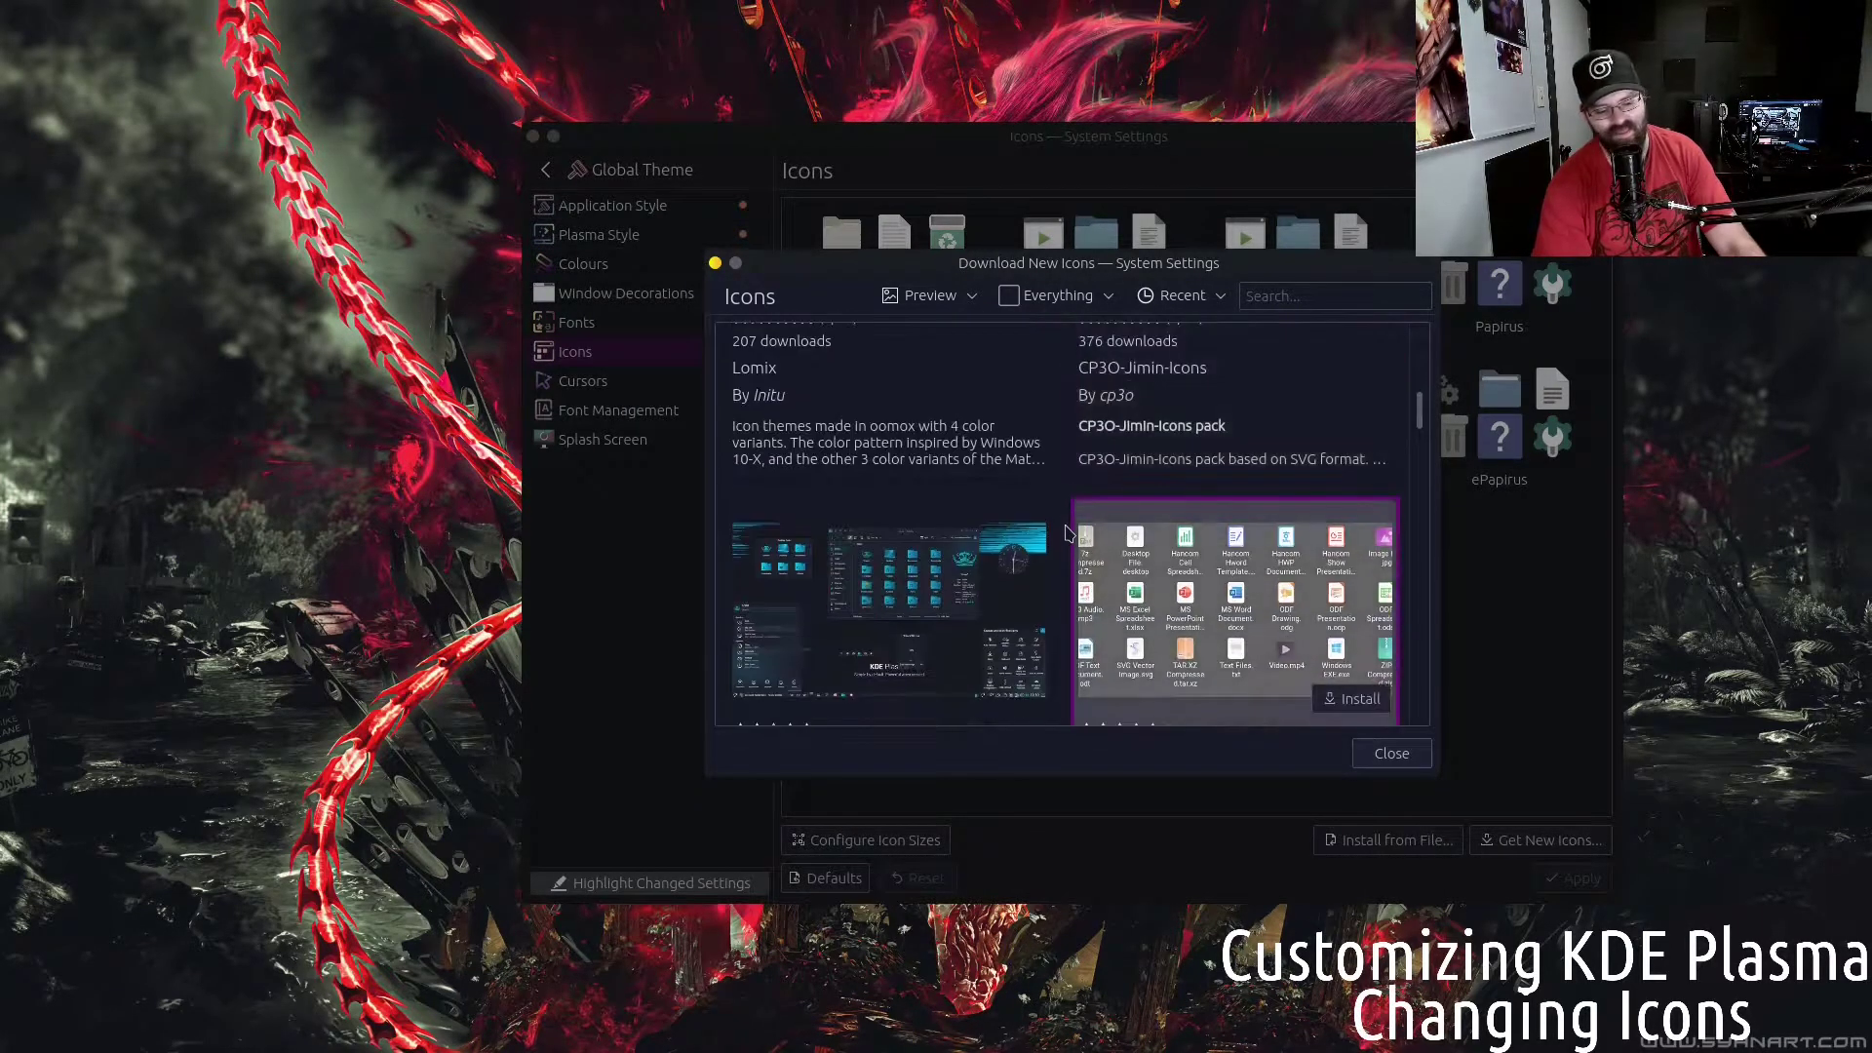
left_click(1174, 292)
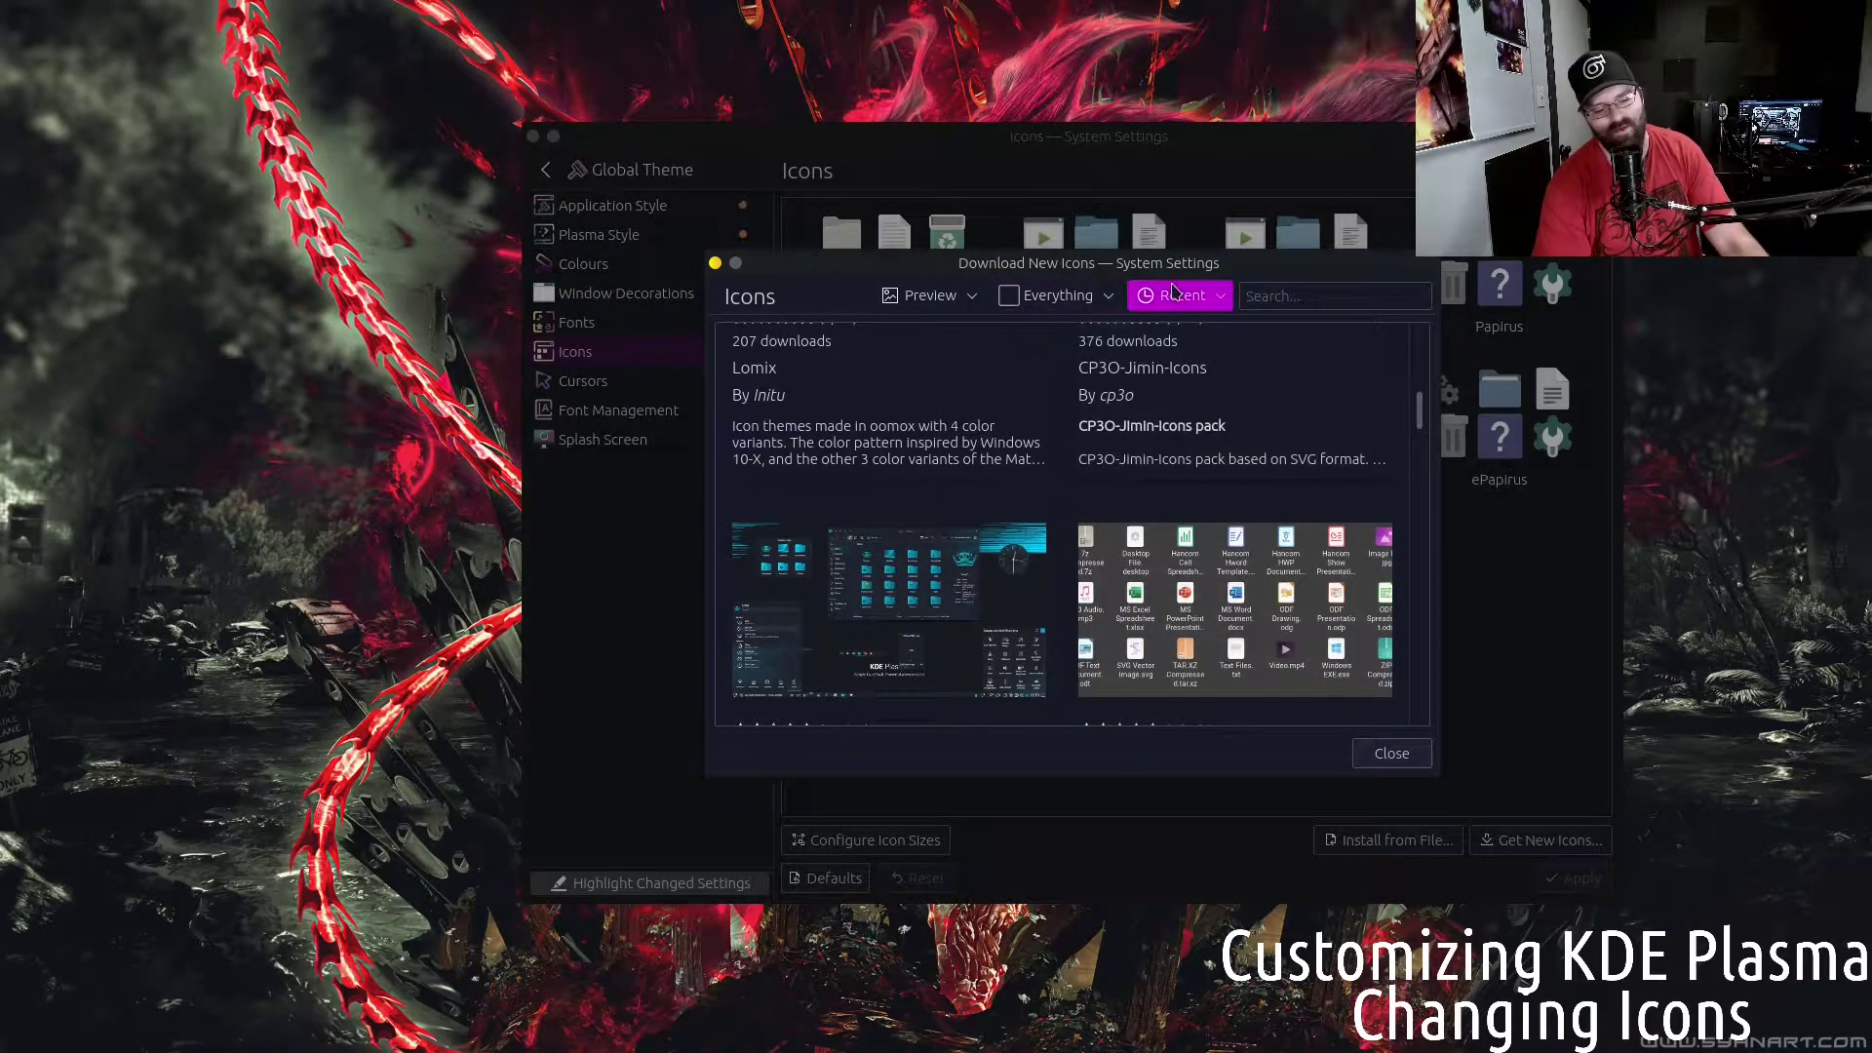
Sort icon themes by most downloaded and scroll down past Kora, Sweet folders and OS Catalina
left_click(1194, 407)
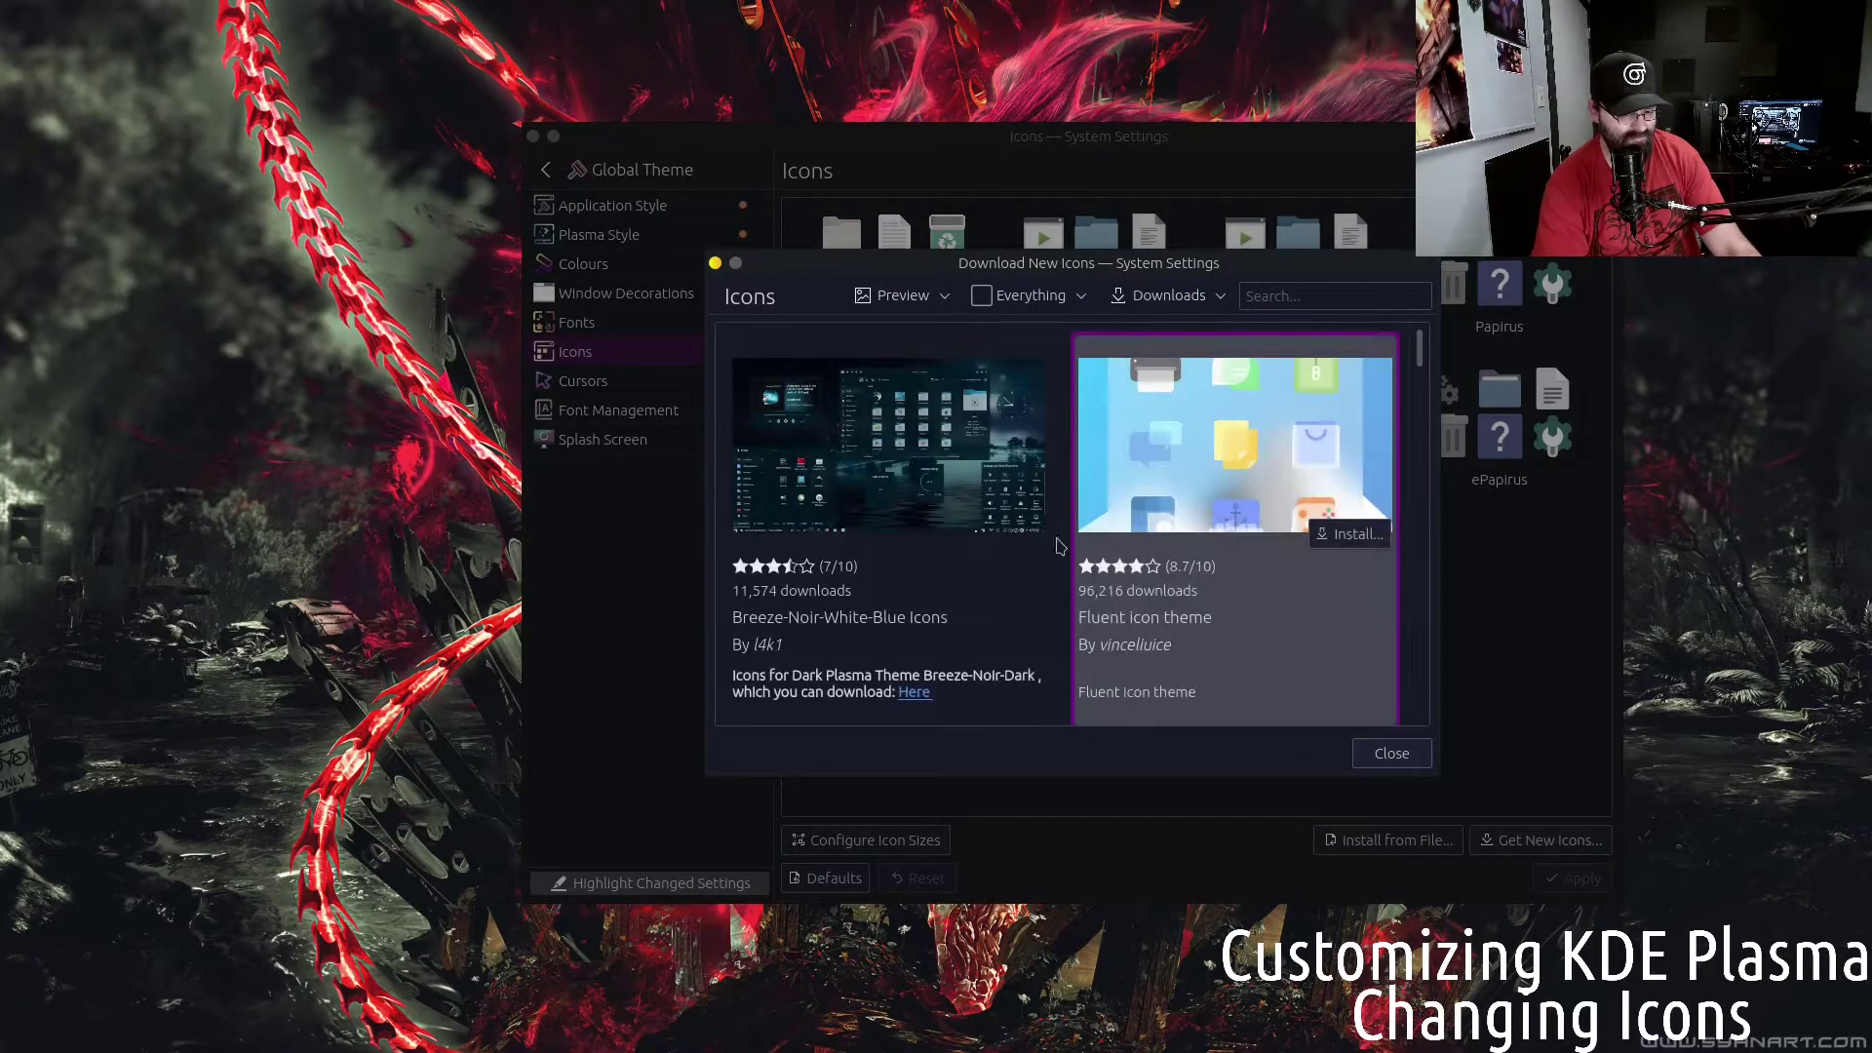
scroll(1061, 546, "down", 5)
scroll(1060, 546, "down", 1)
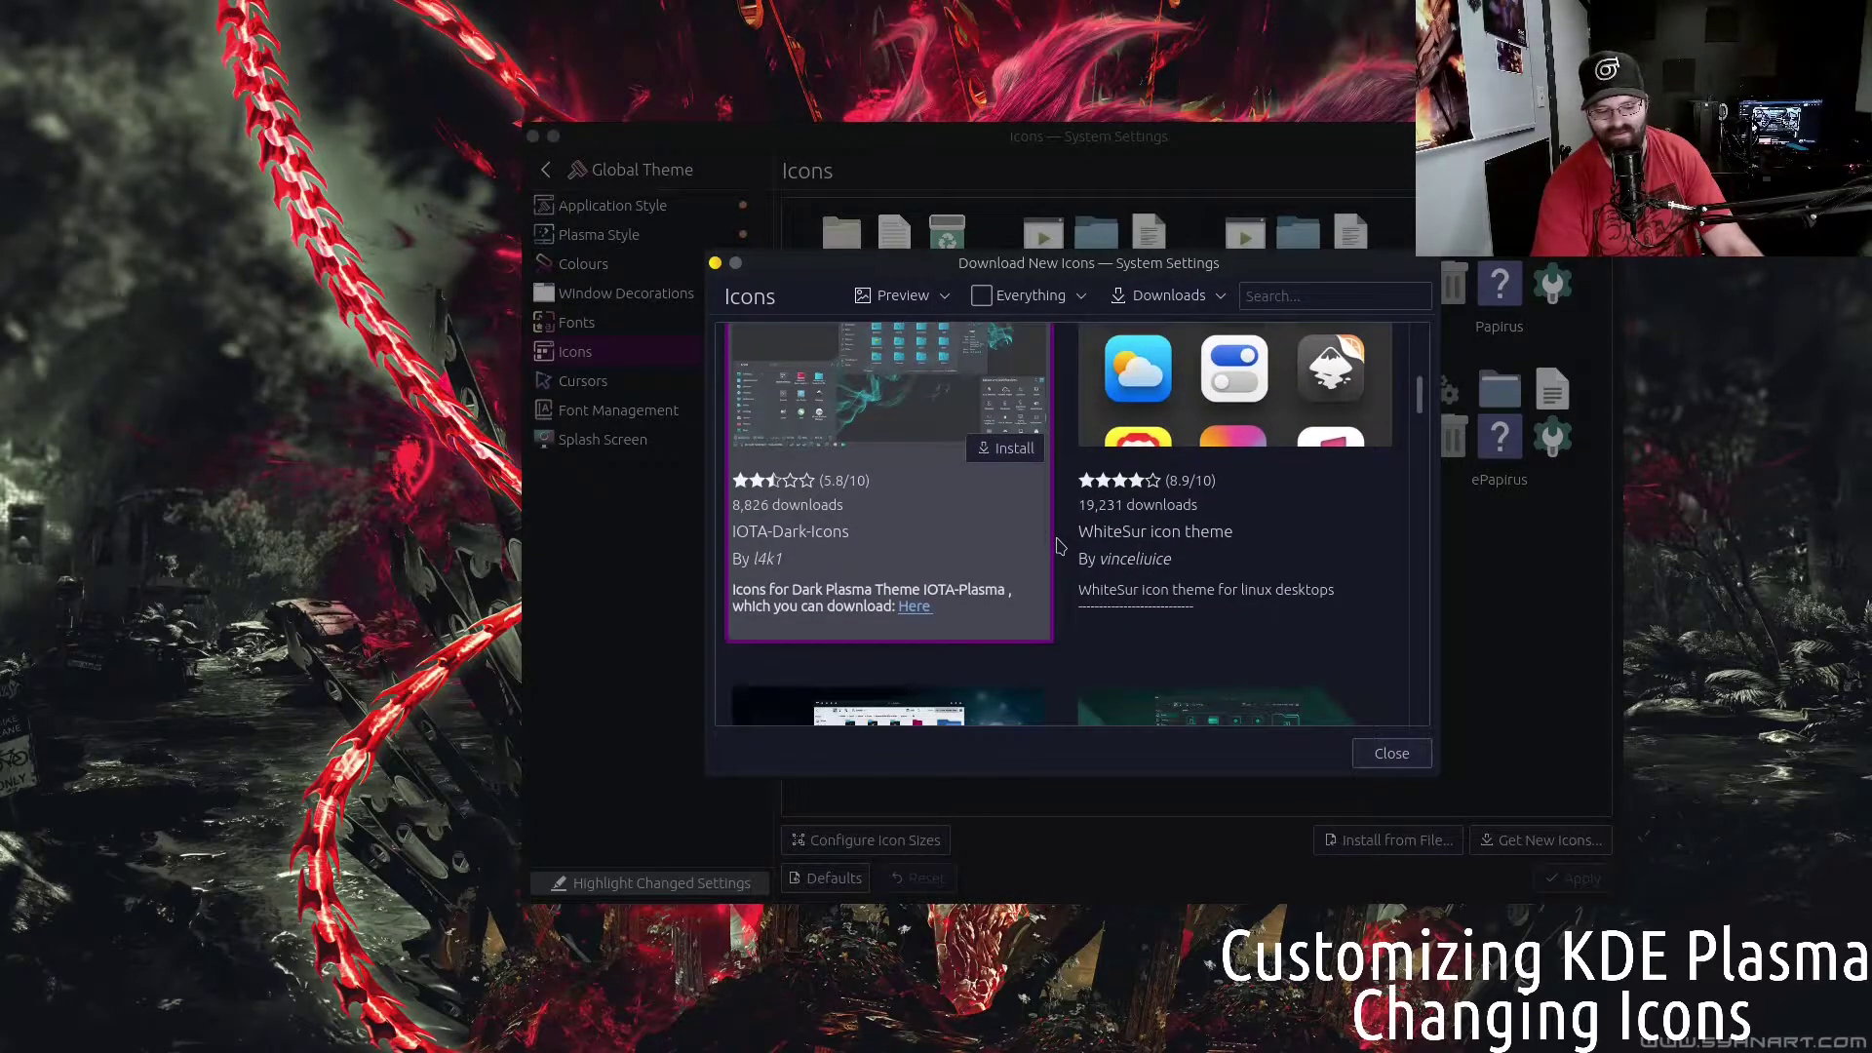
scroll(1061, 546, "down", 10)
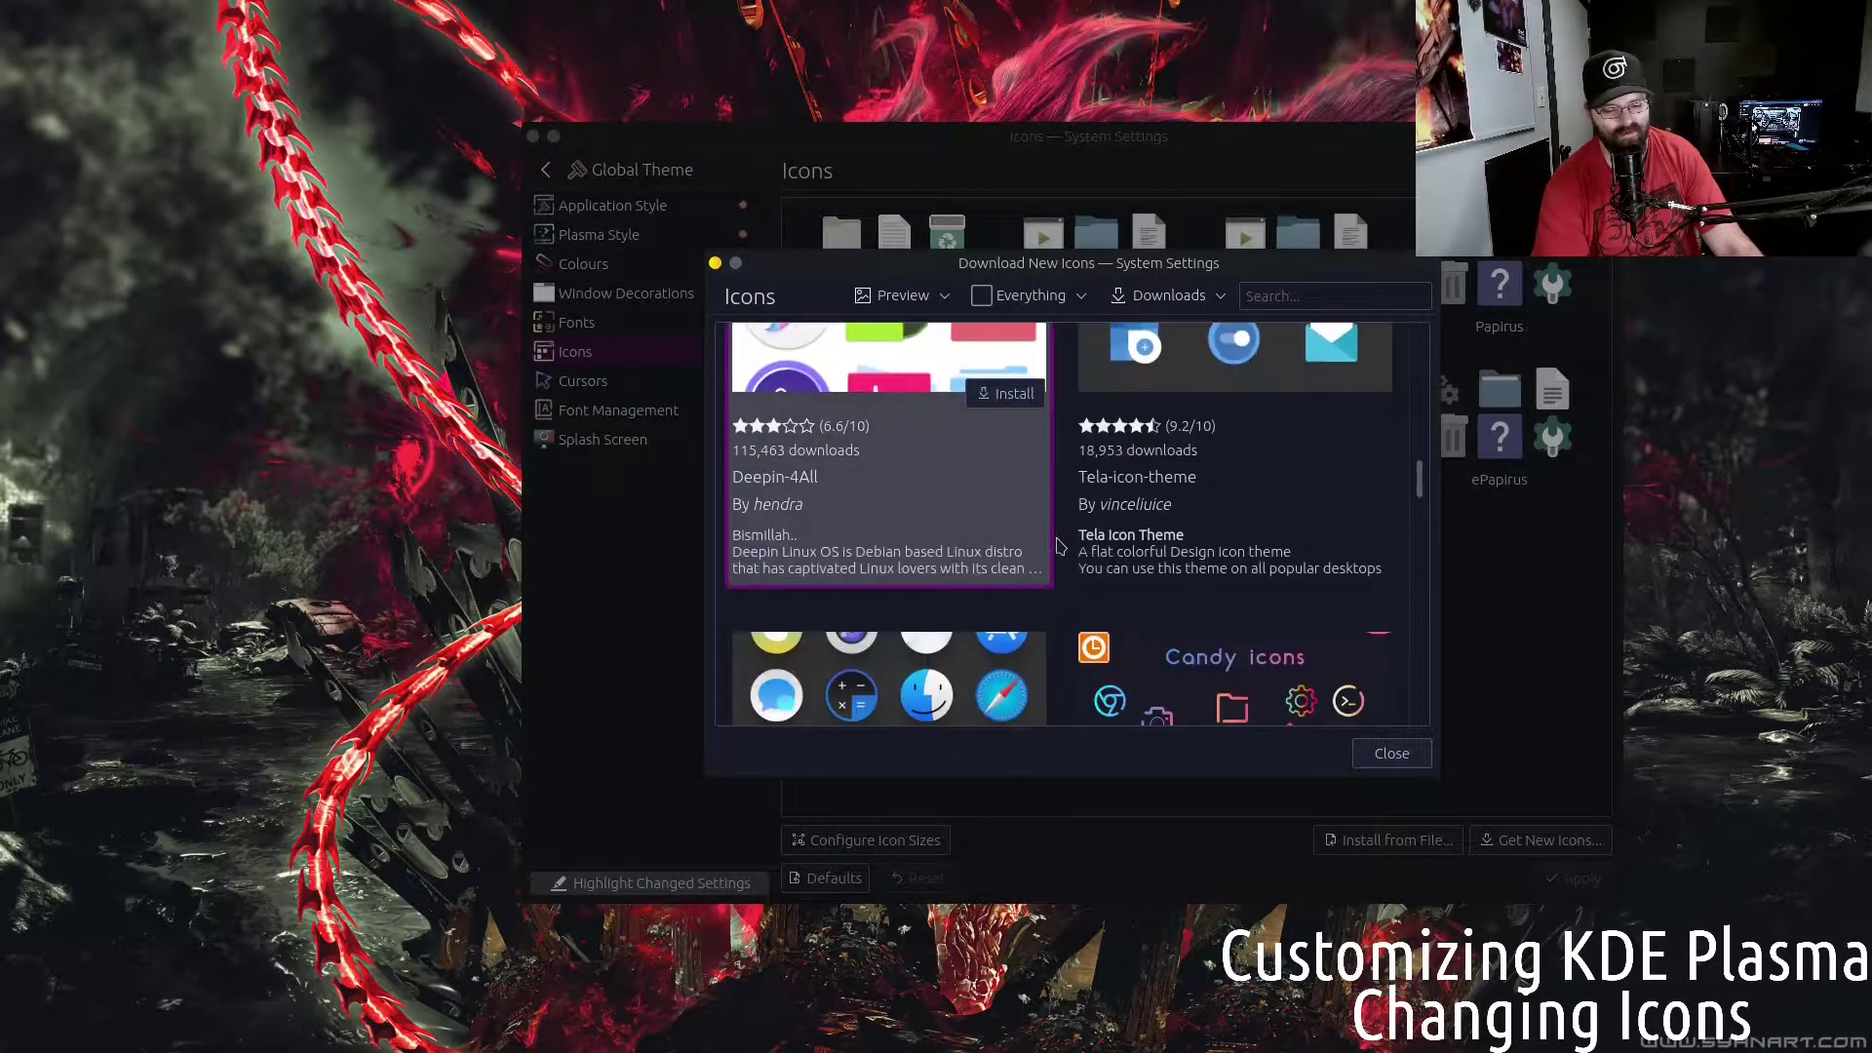
scroll(1061, 546, "up", 2)
scroll(1060, 546, "down", 2)
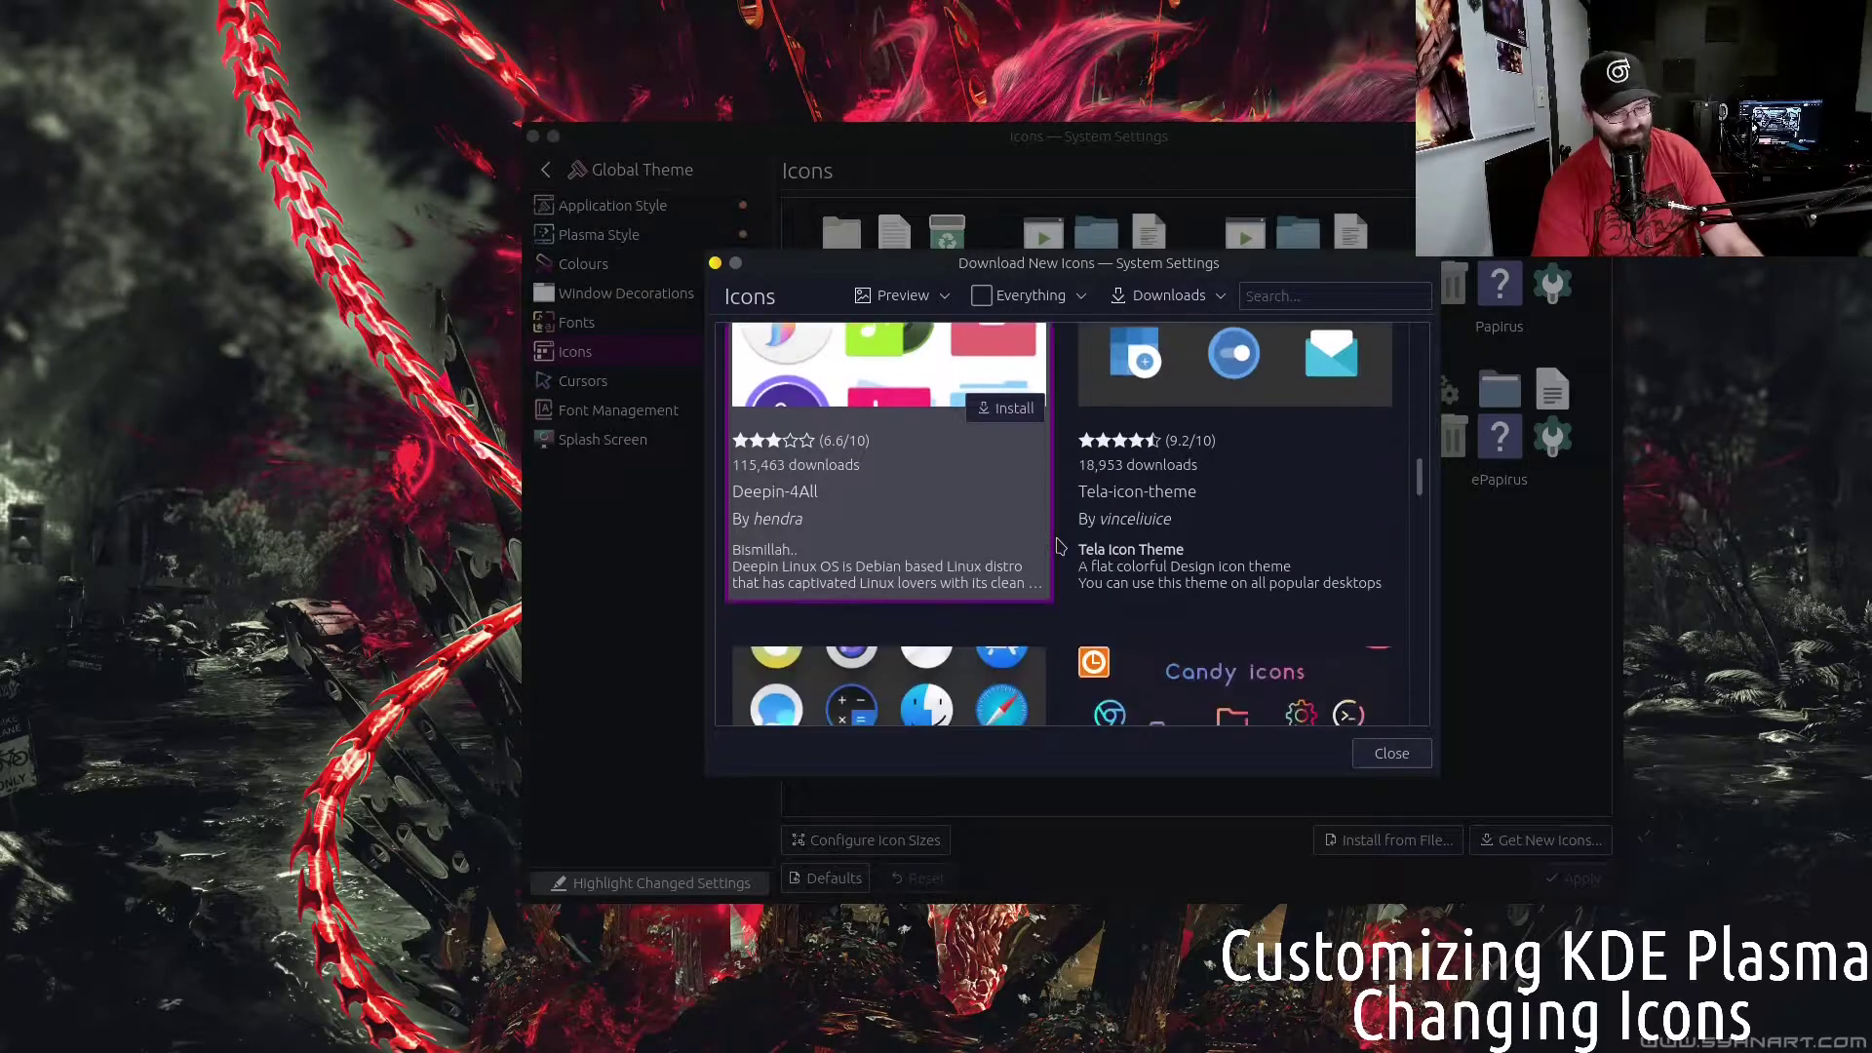
scroll(965, 490, "down", 4)
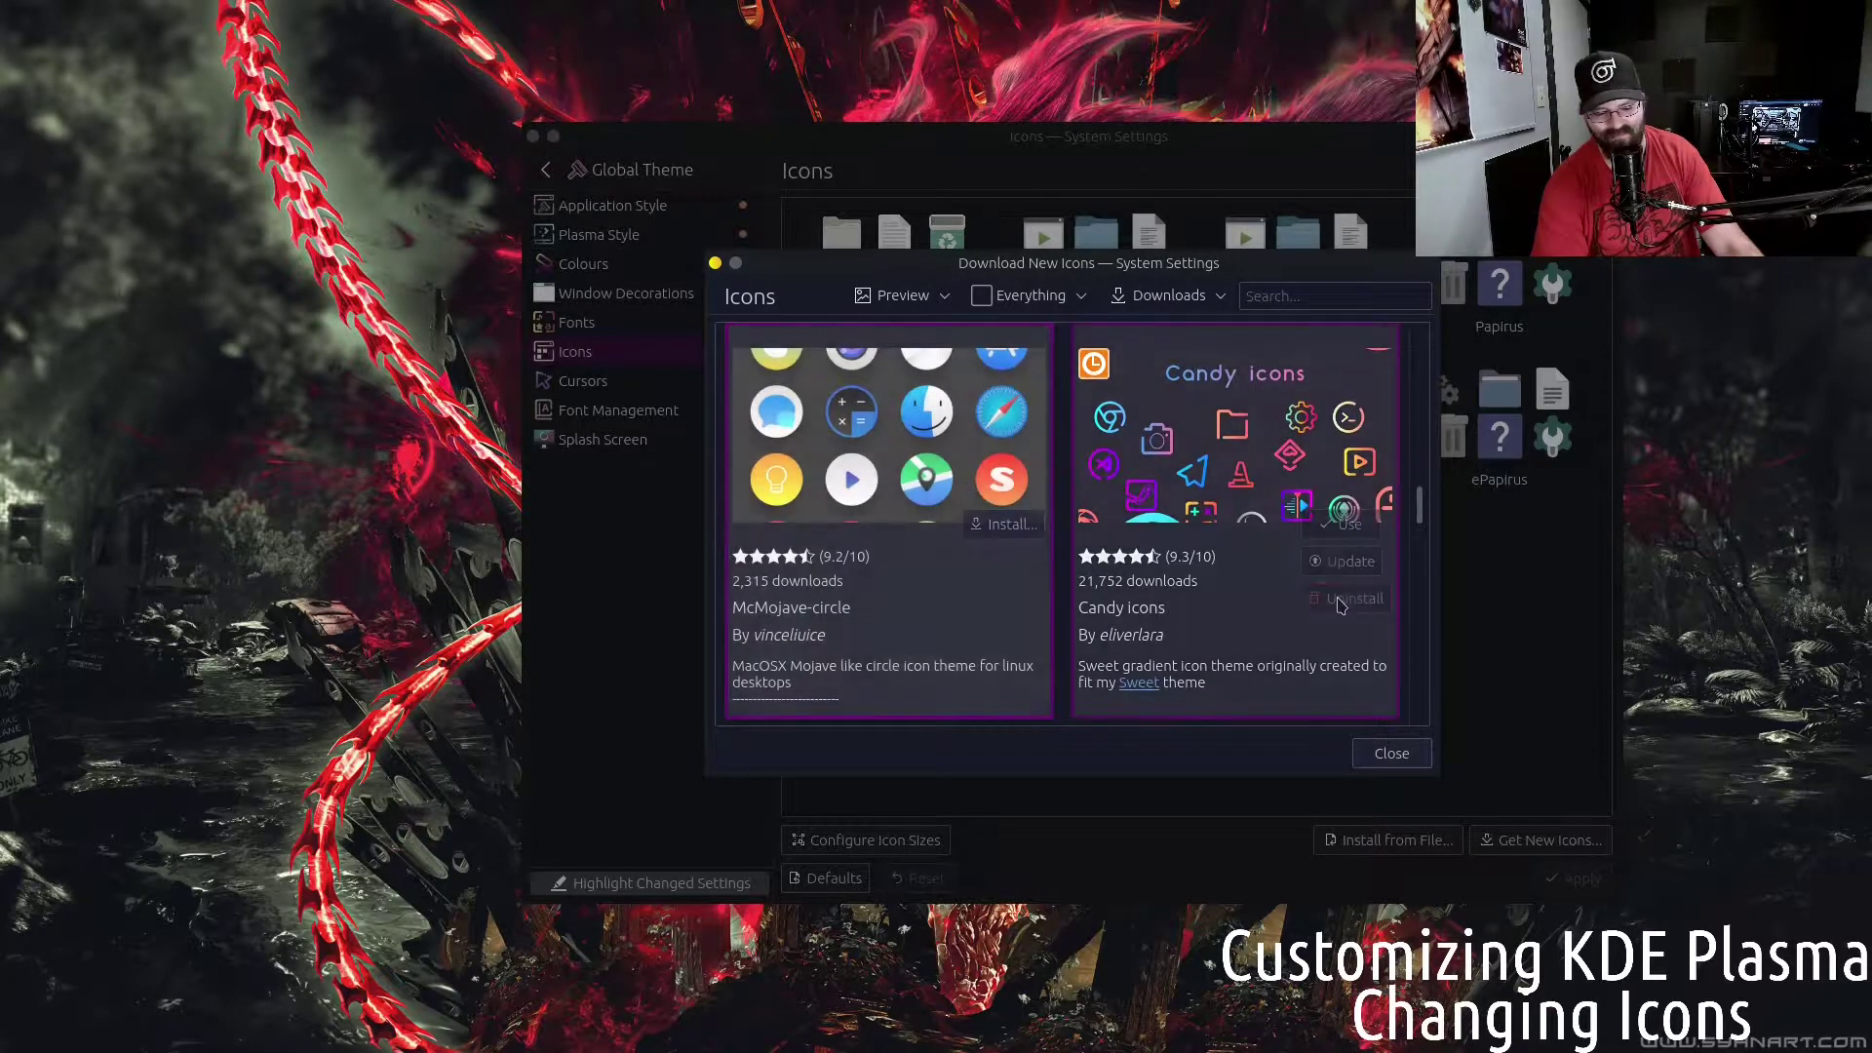
scroll(1212, 582, "down", 4)
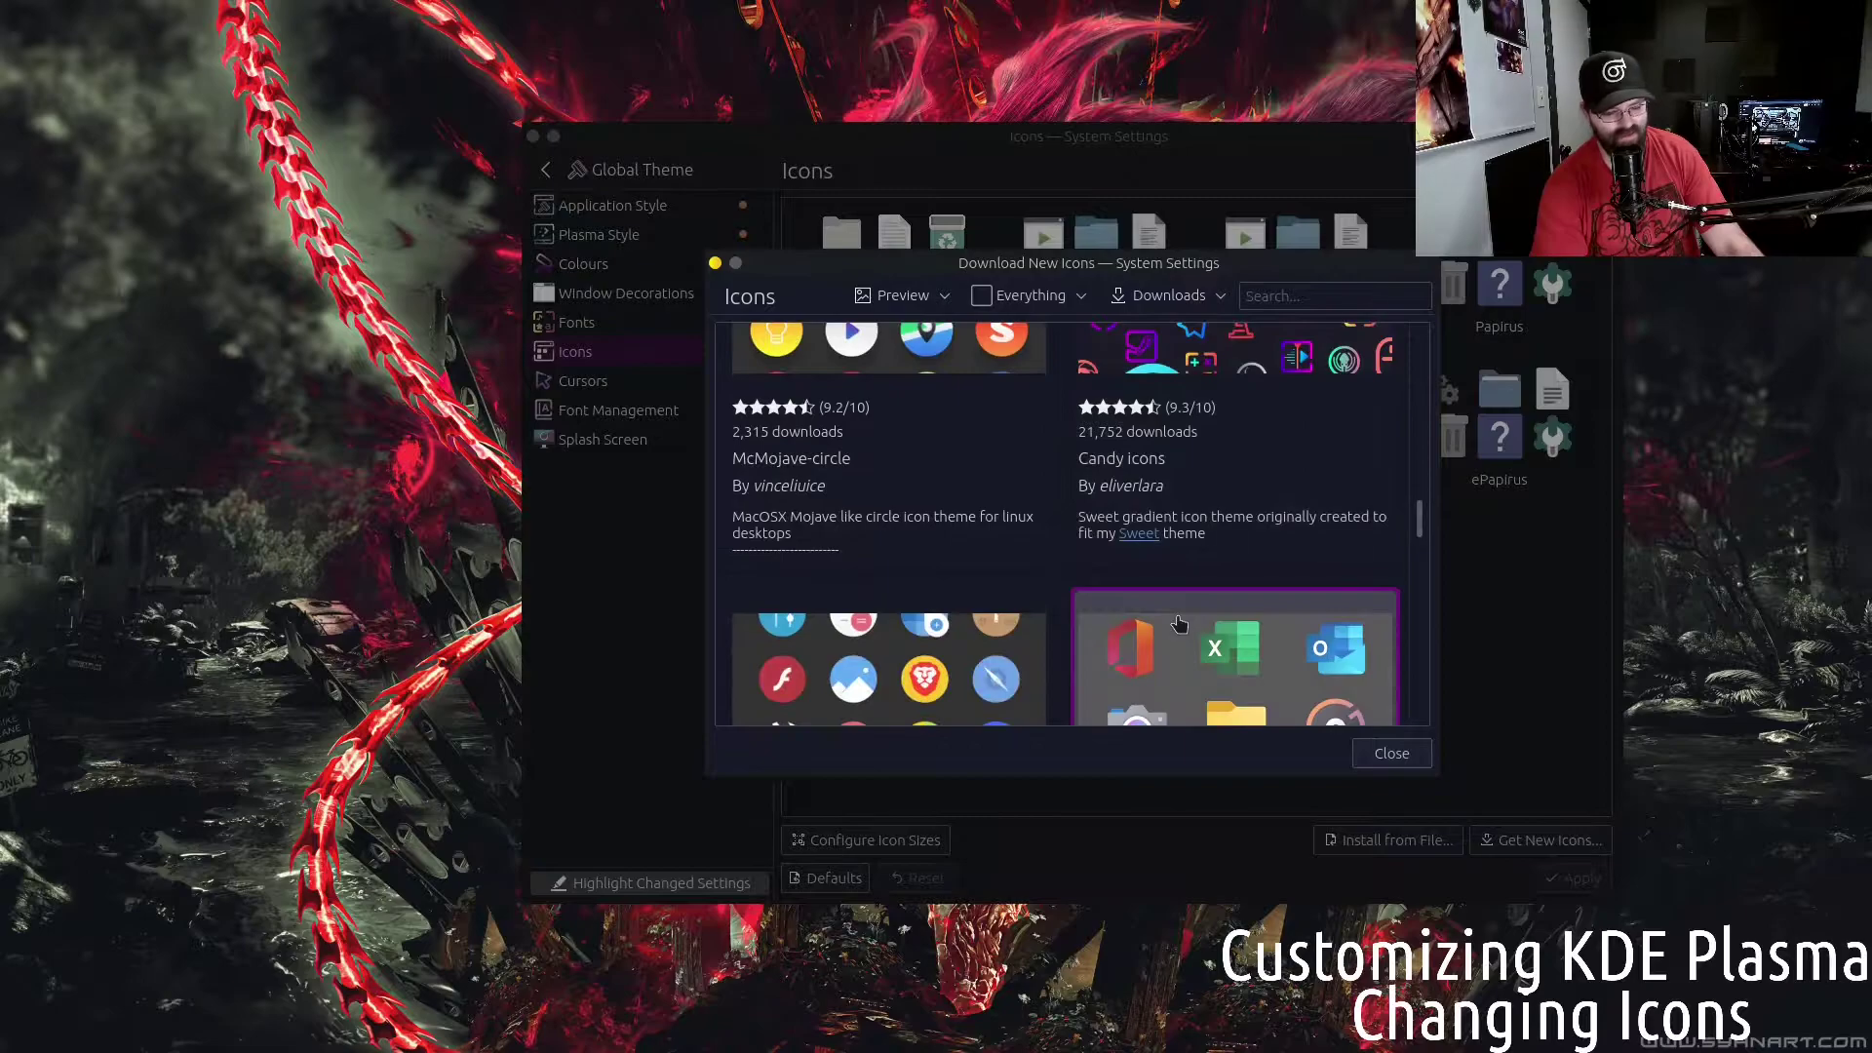
scroll(1180, 622, "down", 6)
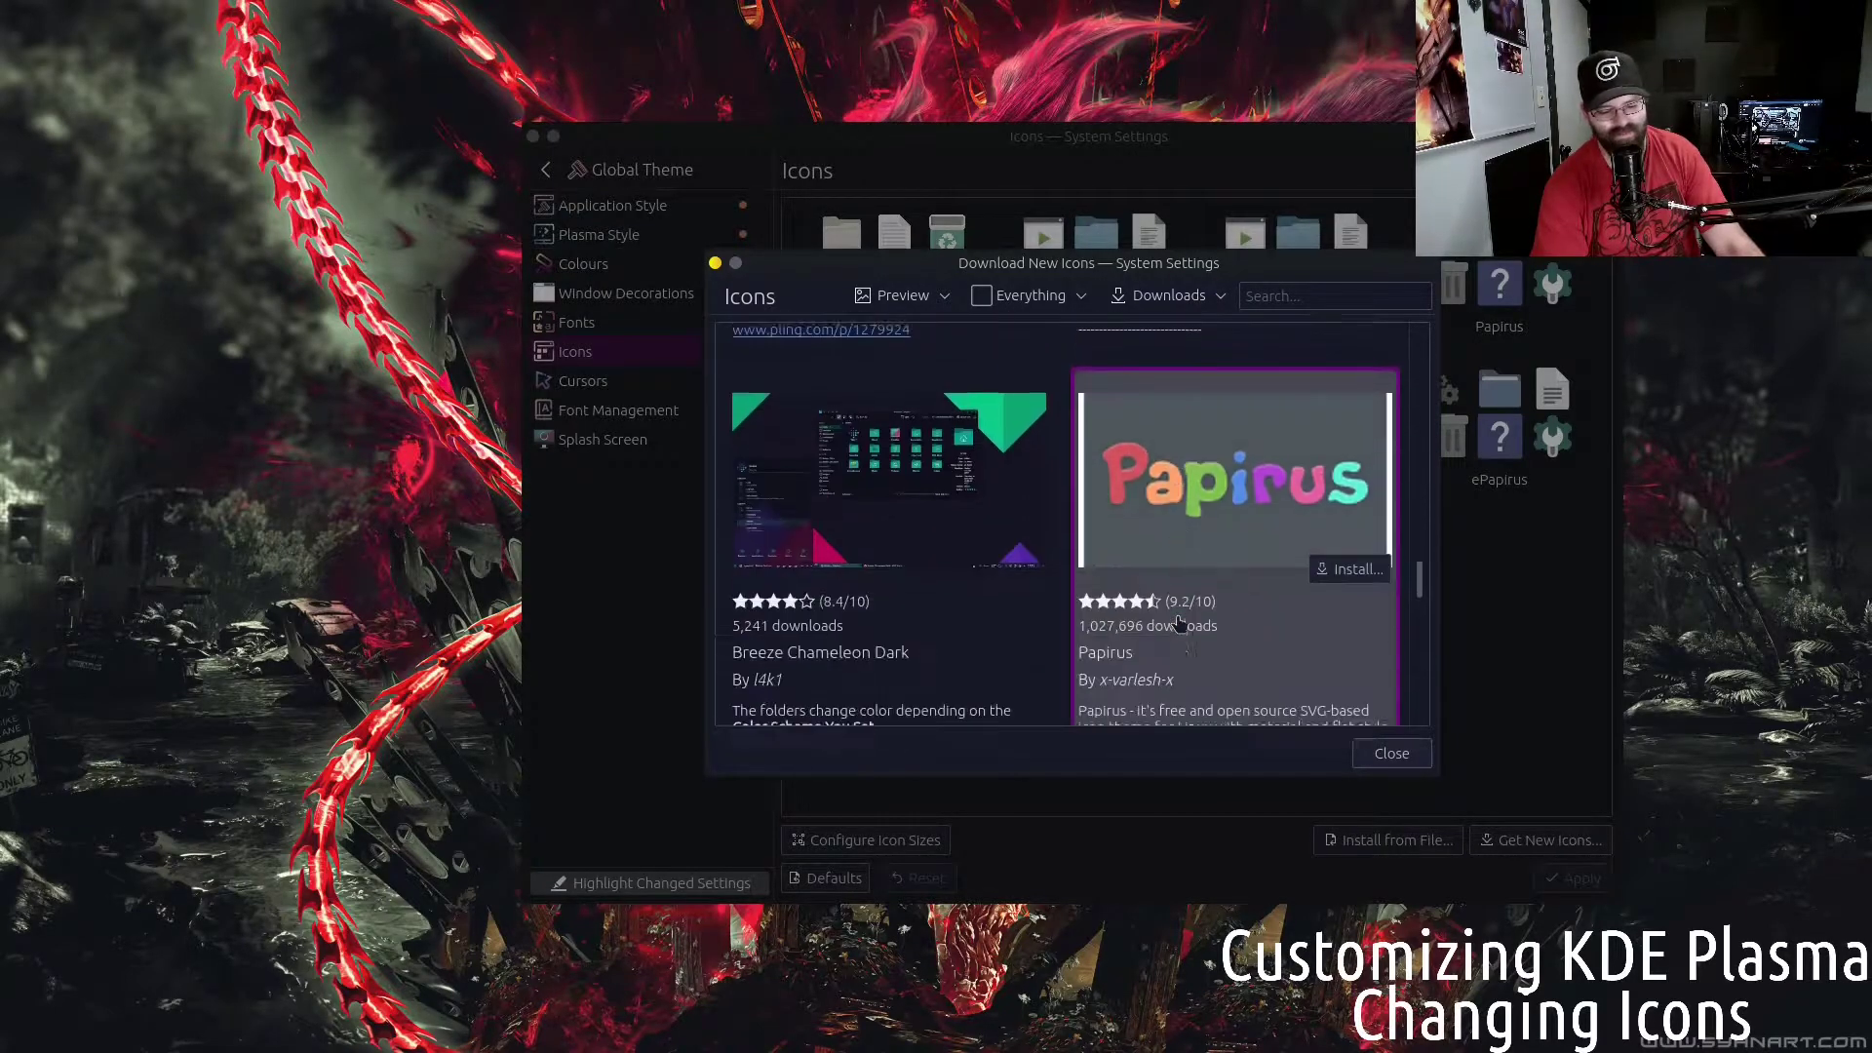
scroll(1177, 618, "down", 5)
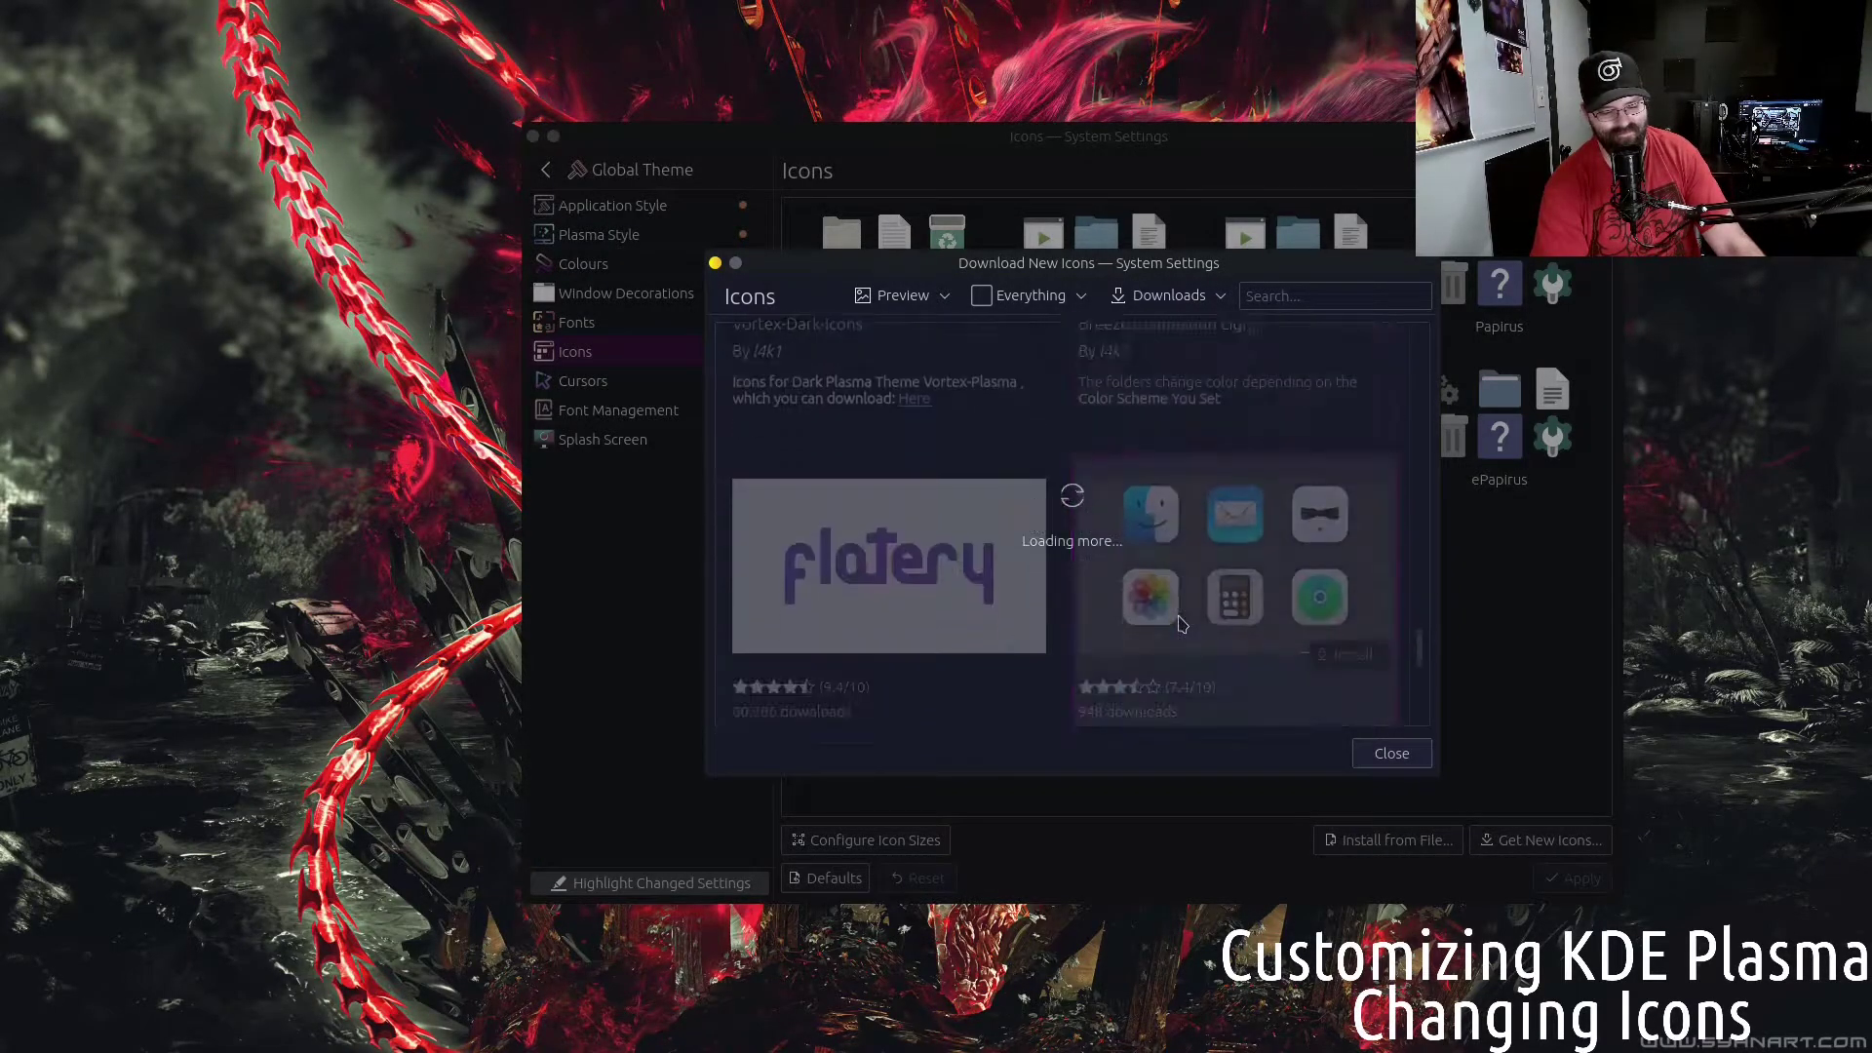
scroll(1180, 624, "down", 8)
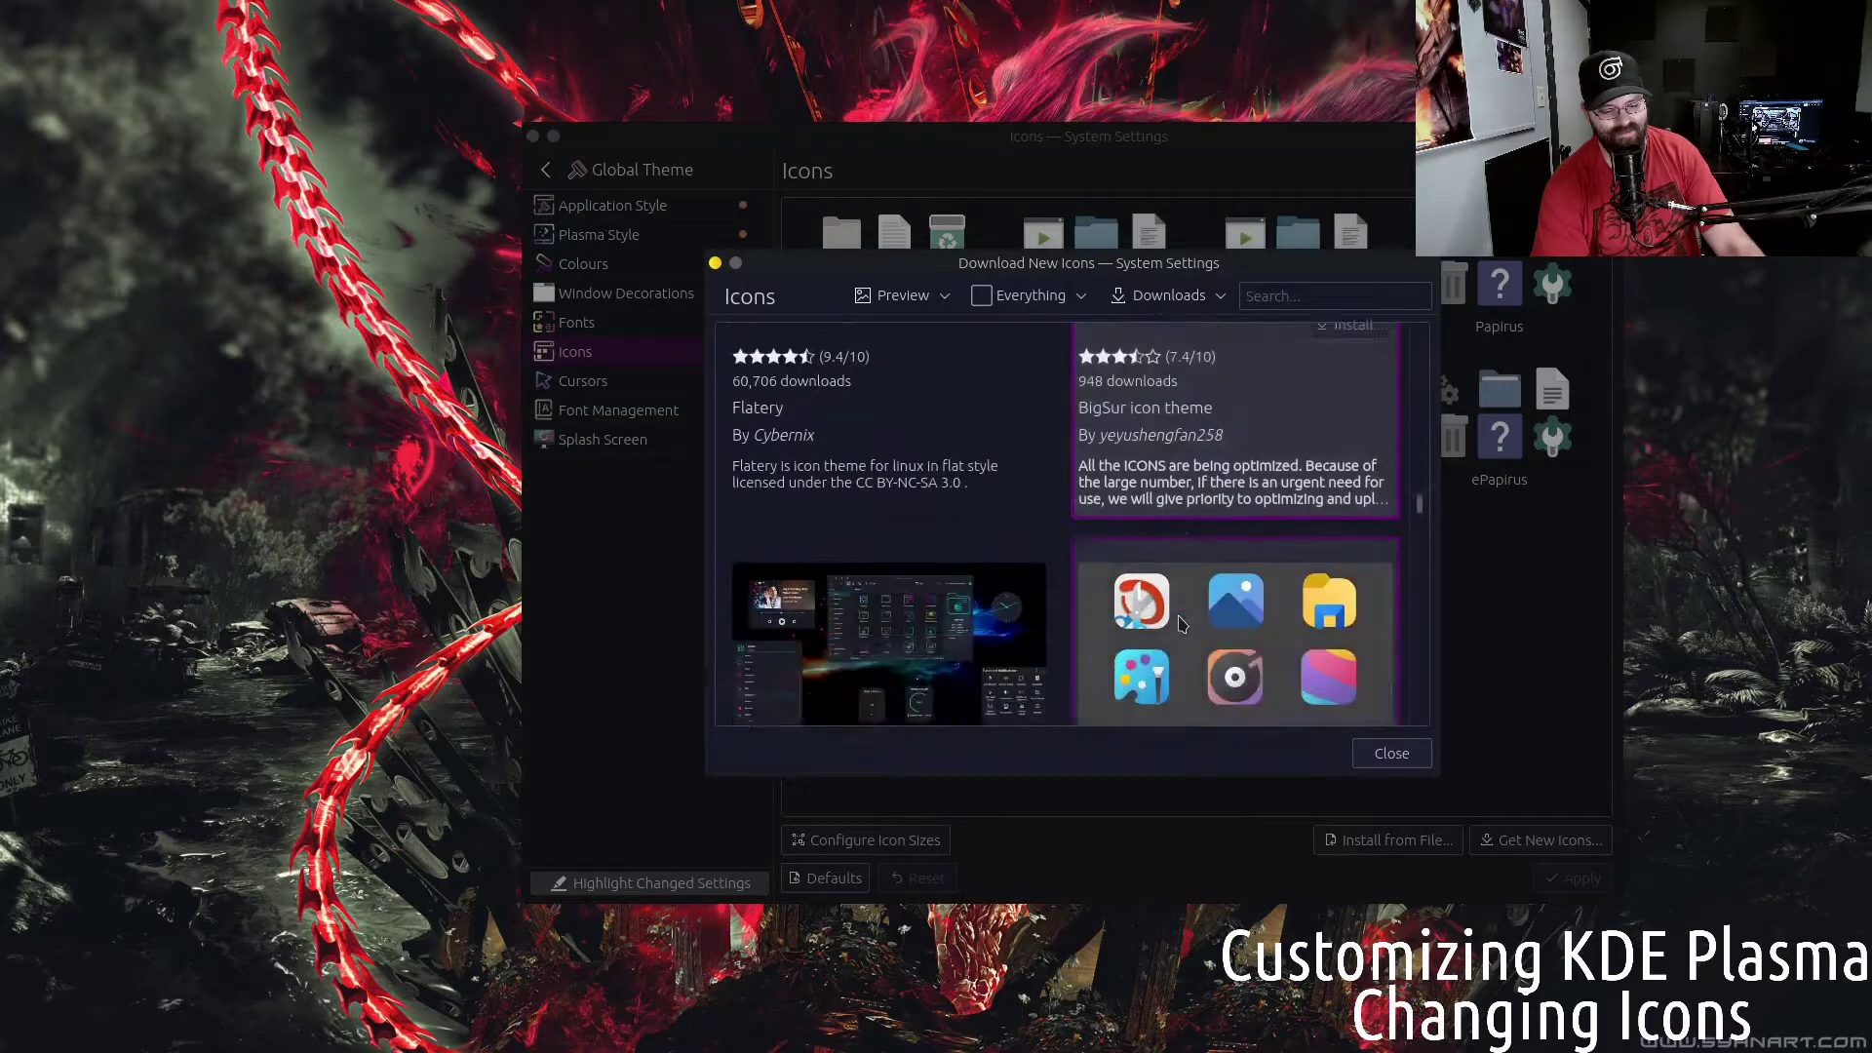
scroll(1180, 624, "down", 6)
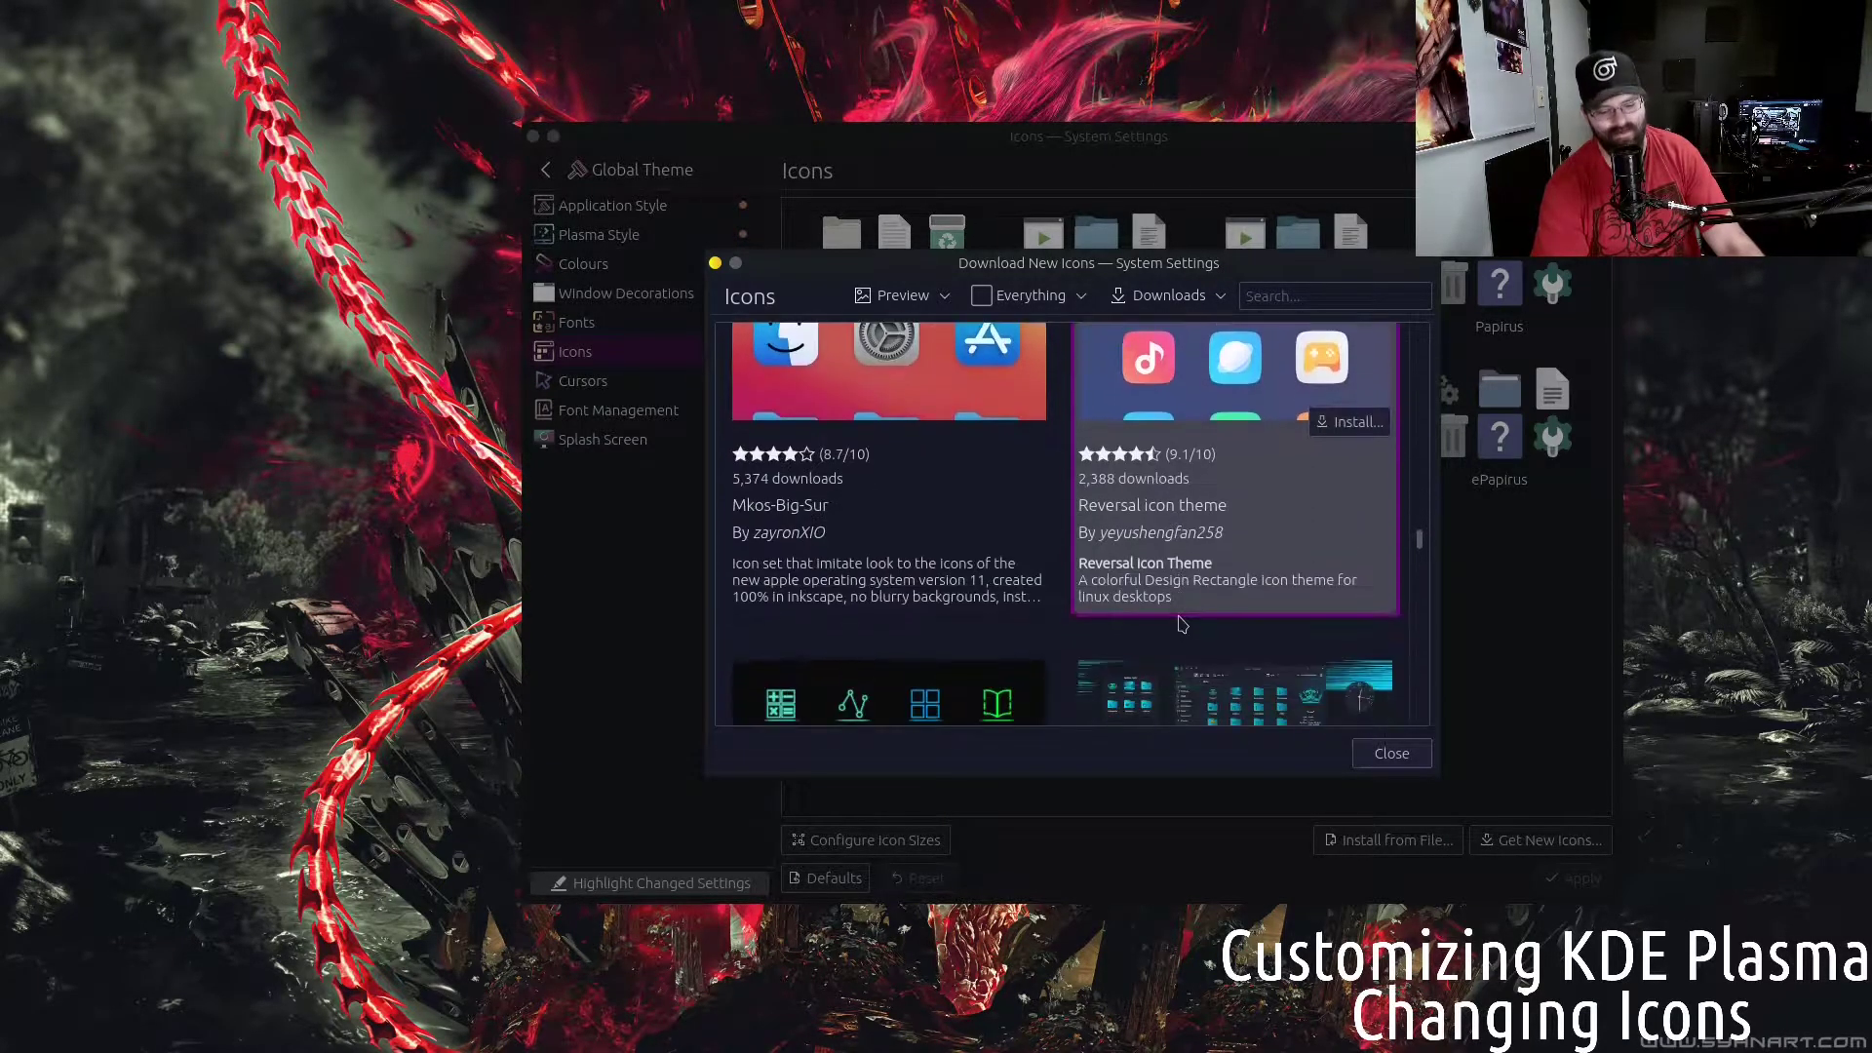
scroll(1179, 624, "down", 8)
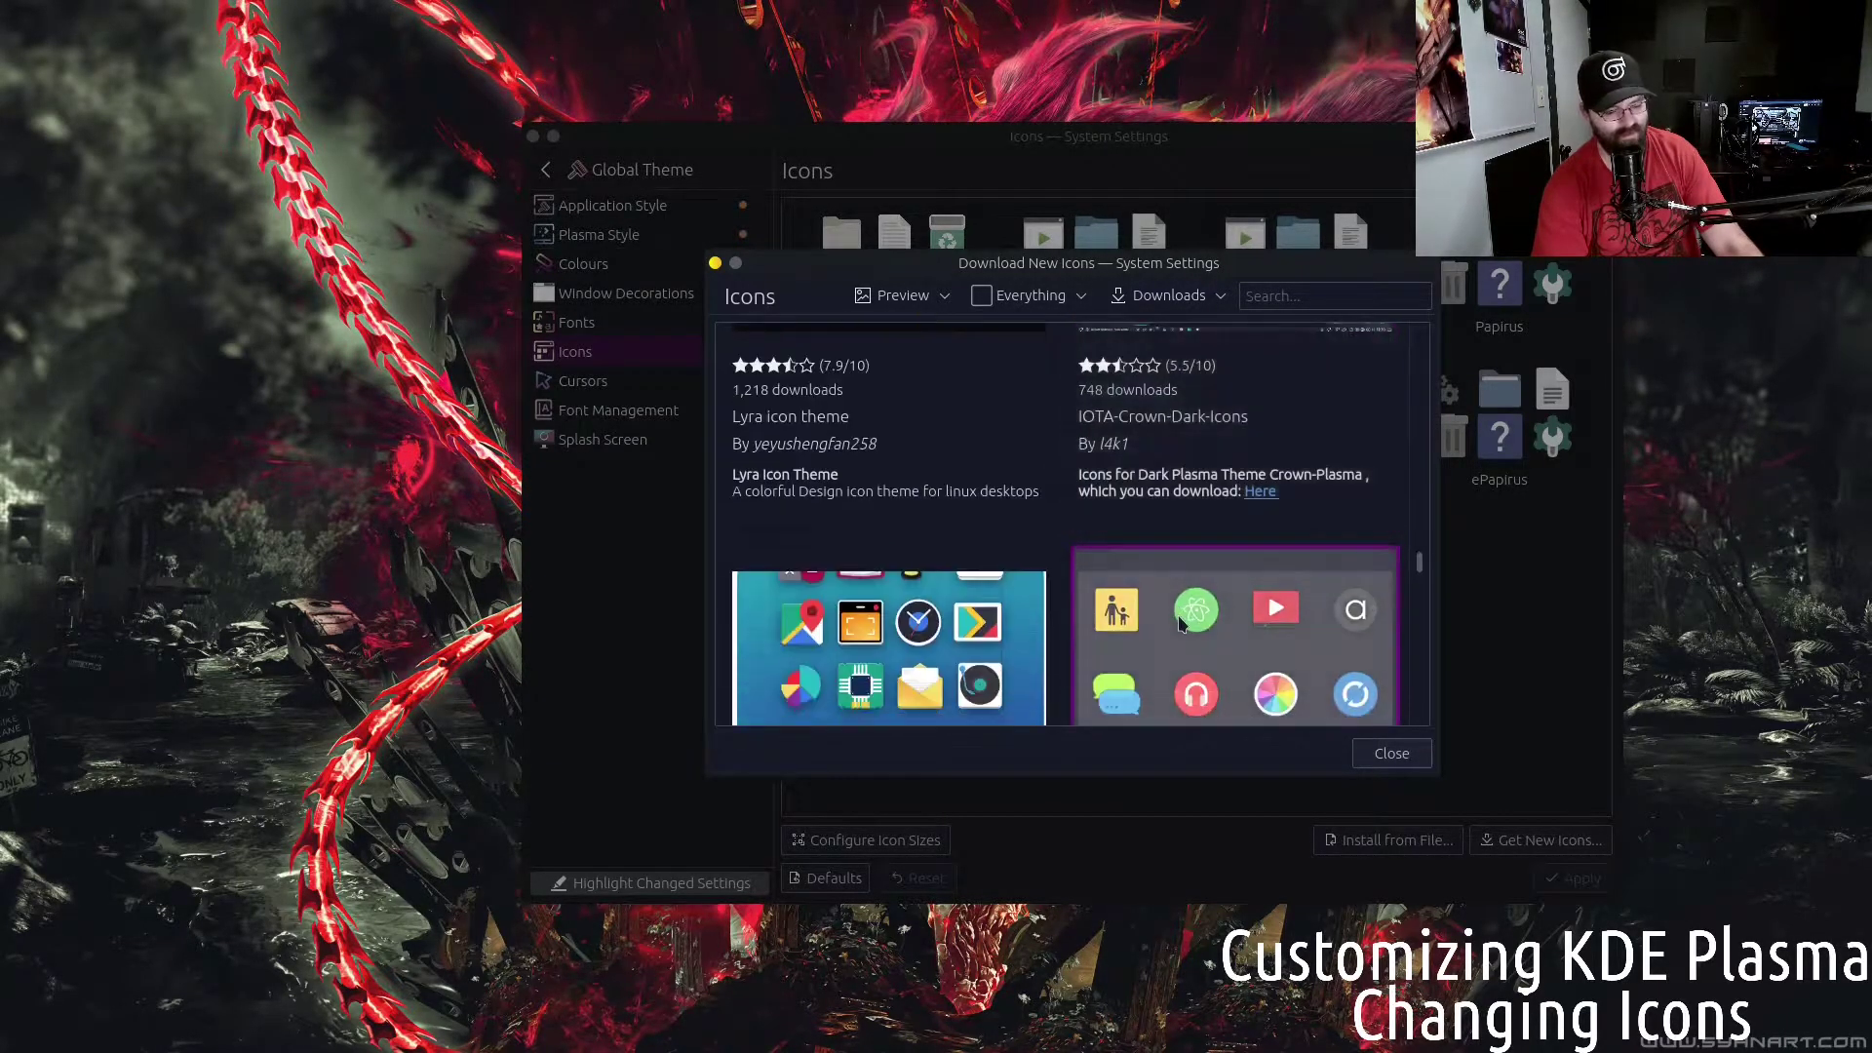
scroll(1179, 623, "down", 6)
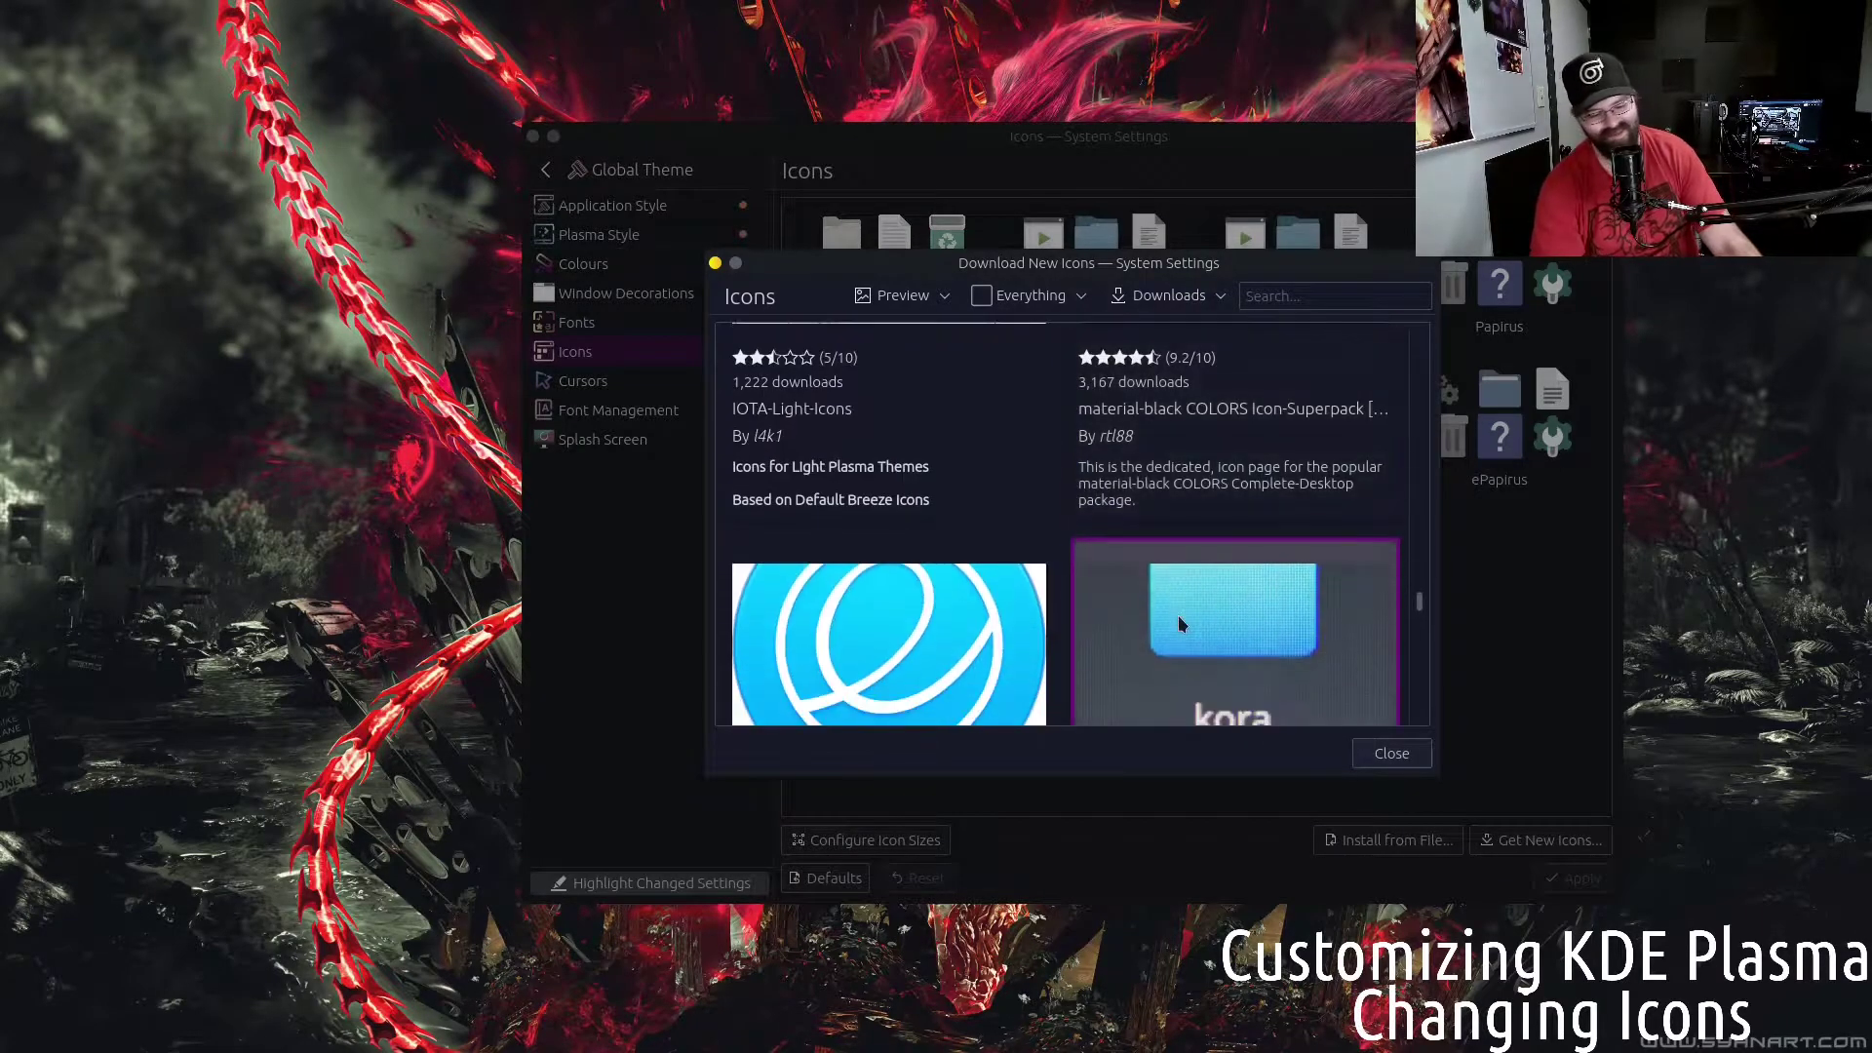
scroll(1179, 623, "down", 3)
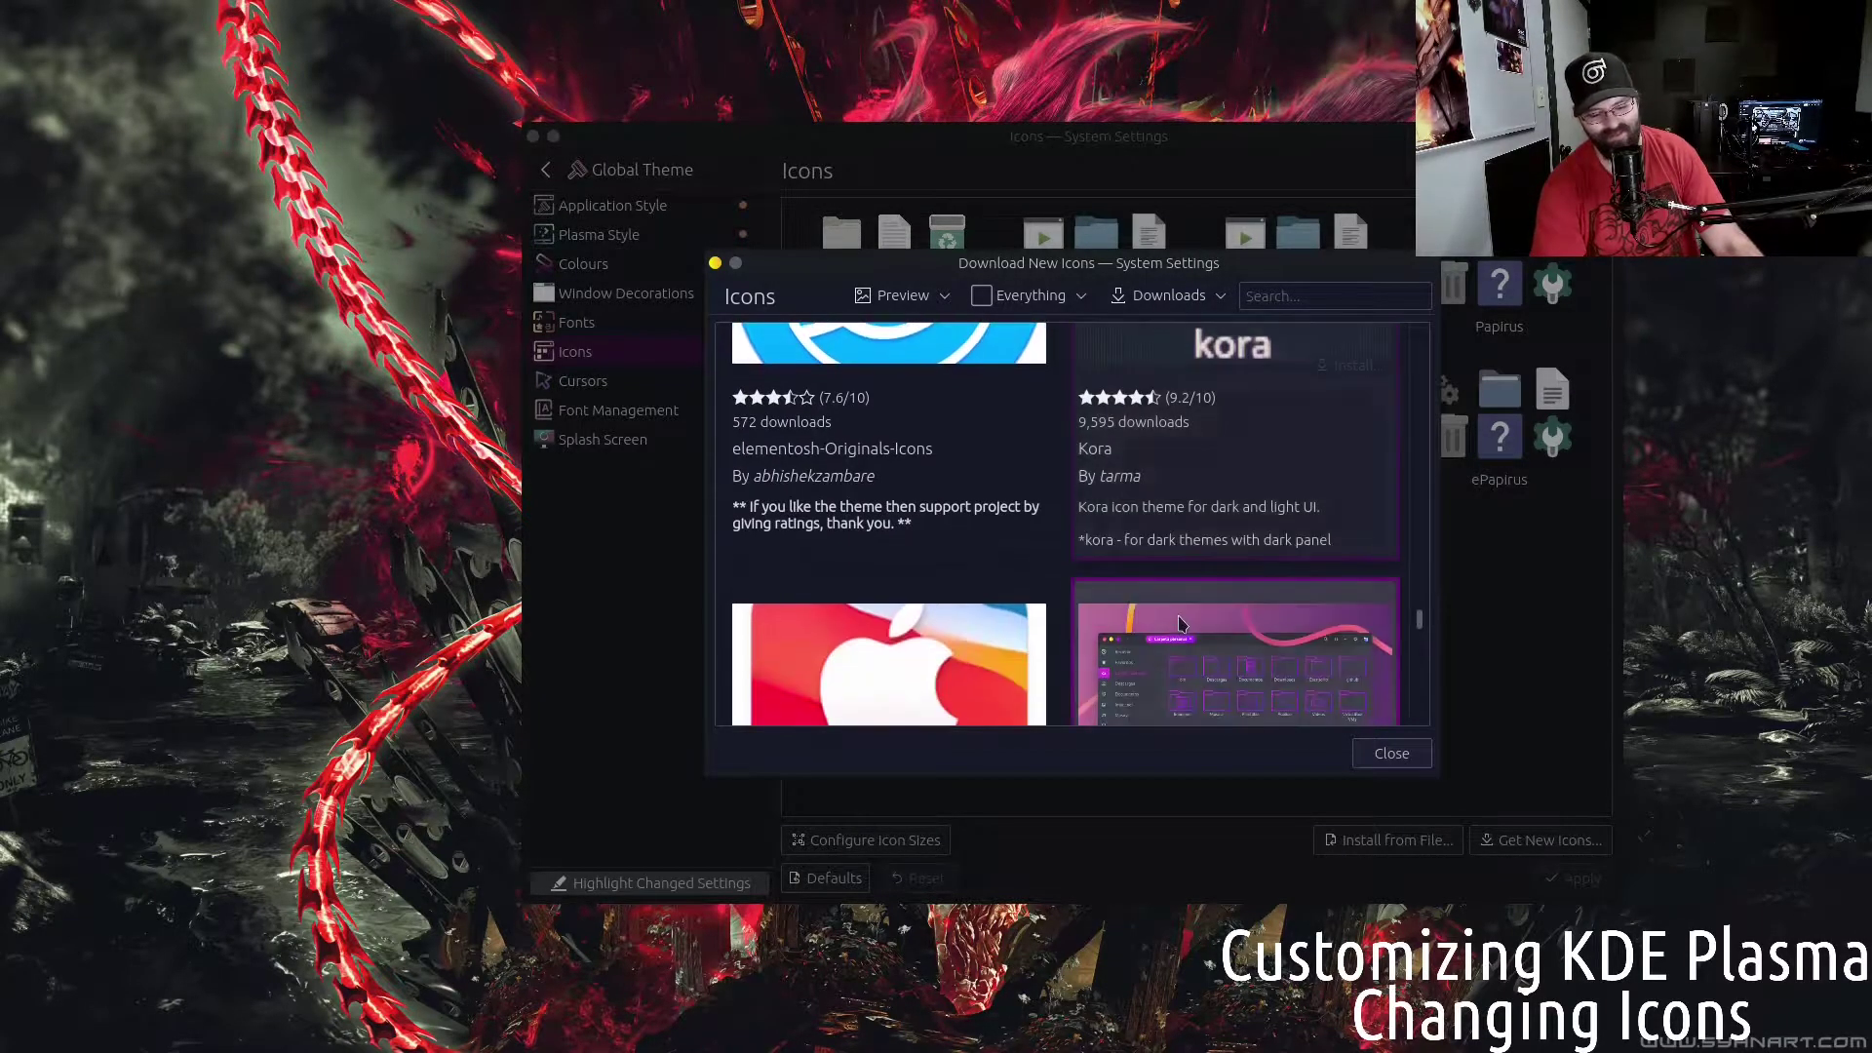
scroll(1179, 622, "down", 15)
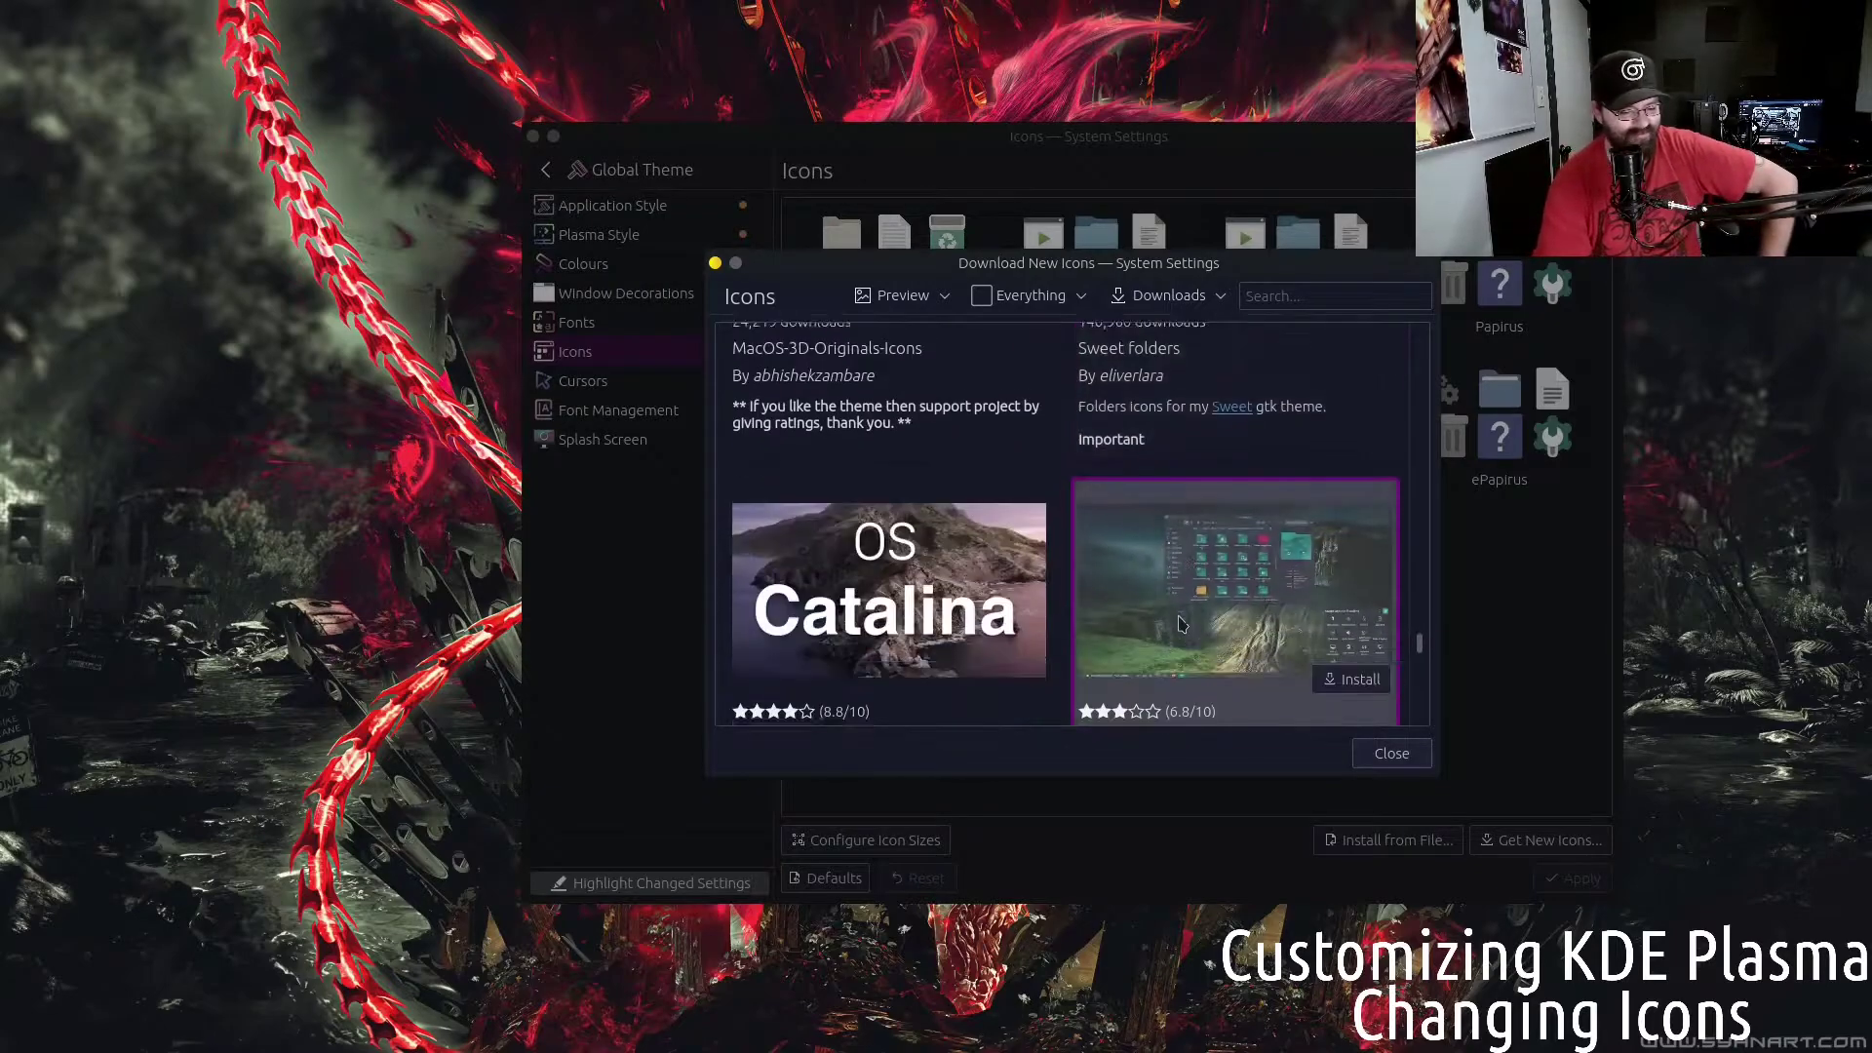
scroll(1181, 623, "down", 3)
scroll(1180, 623, "up", 3)
Sort by highest rated and open the OieIcons details page, rated 9/10
left_click(1185, 310)
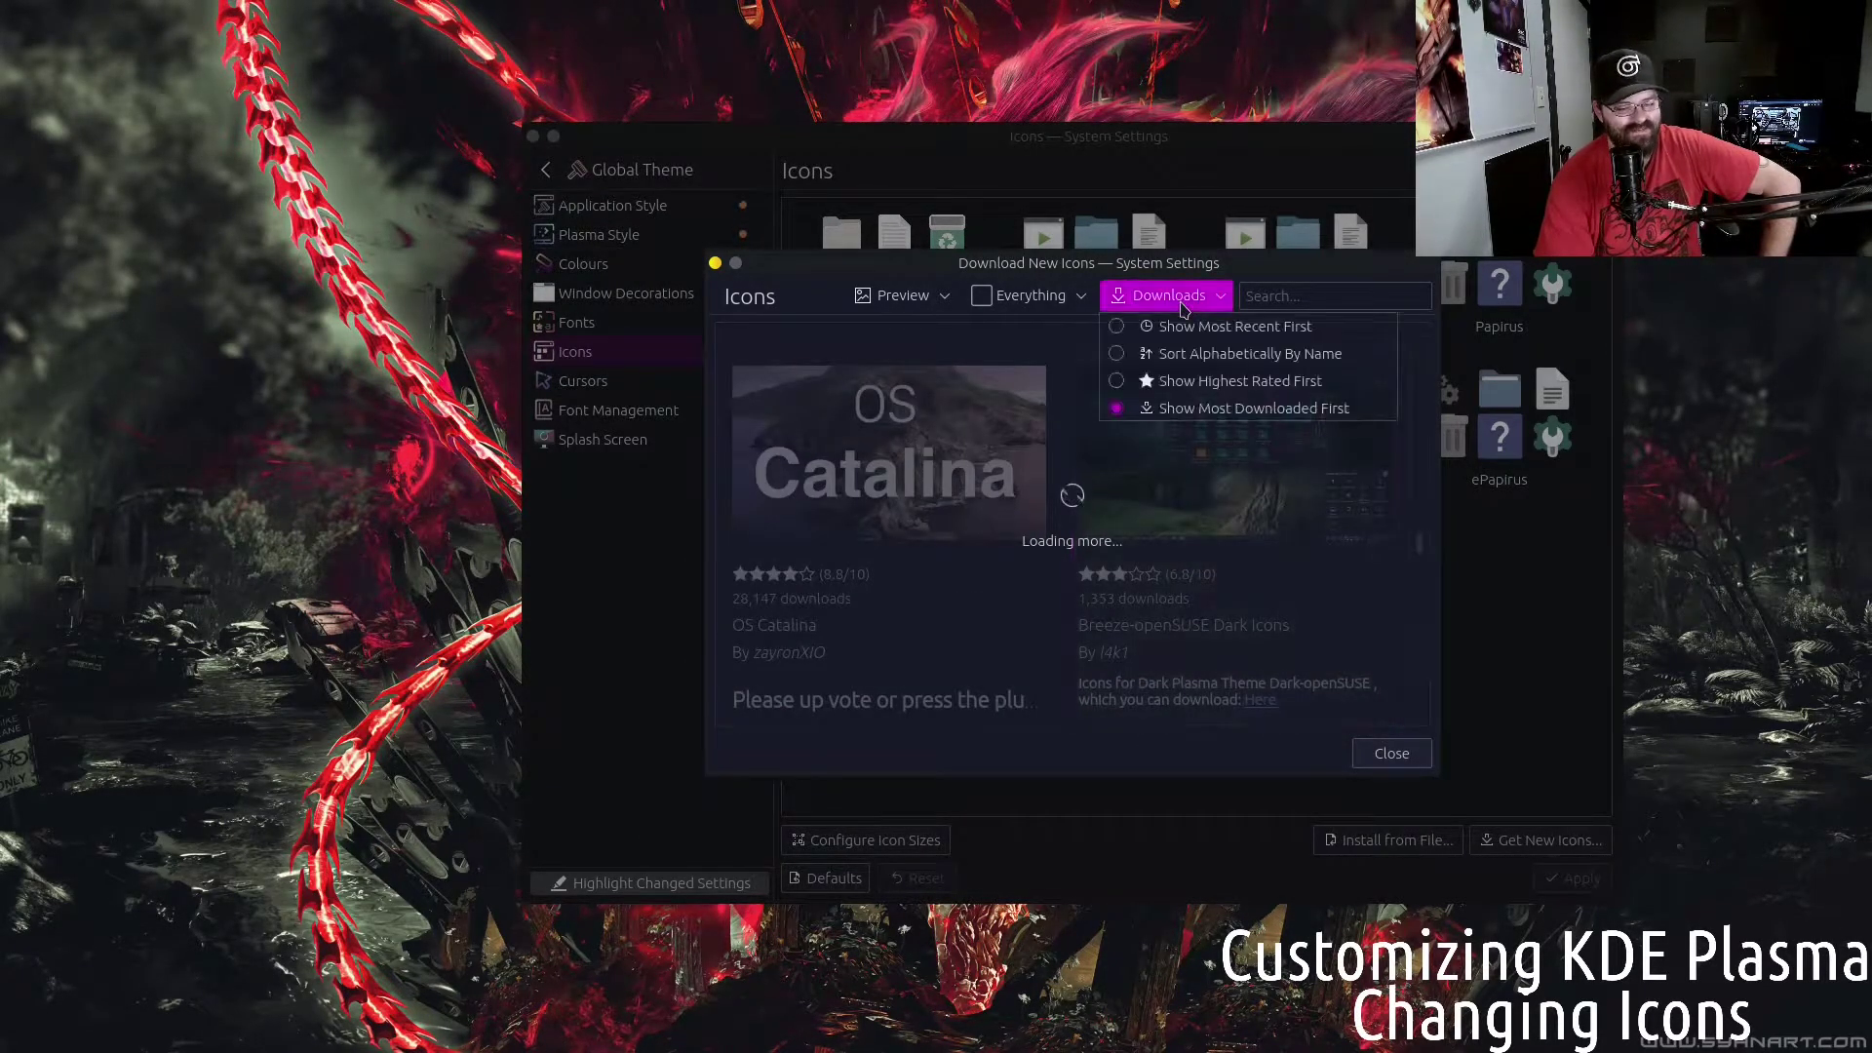
left_click(1233, 371)
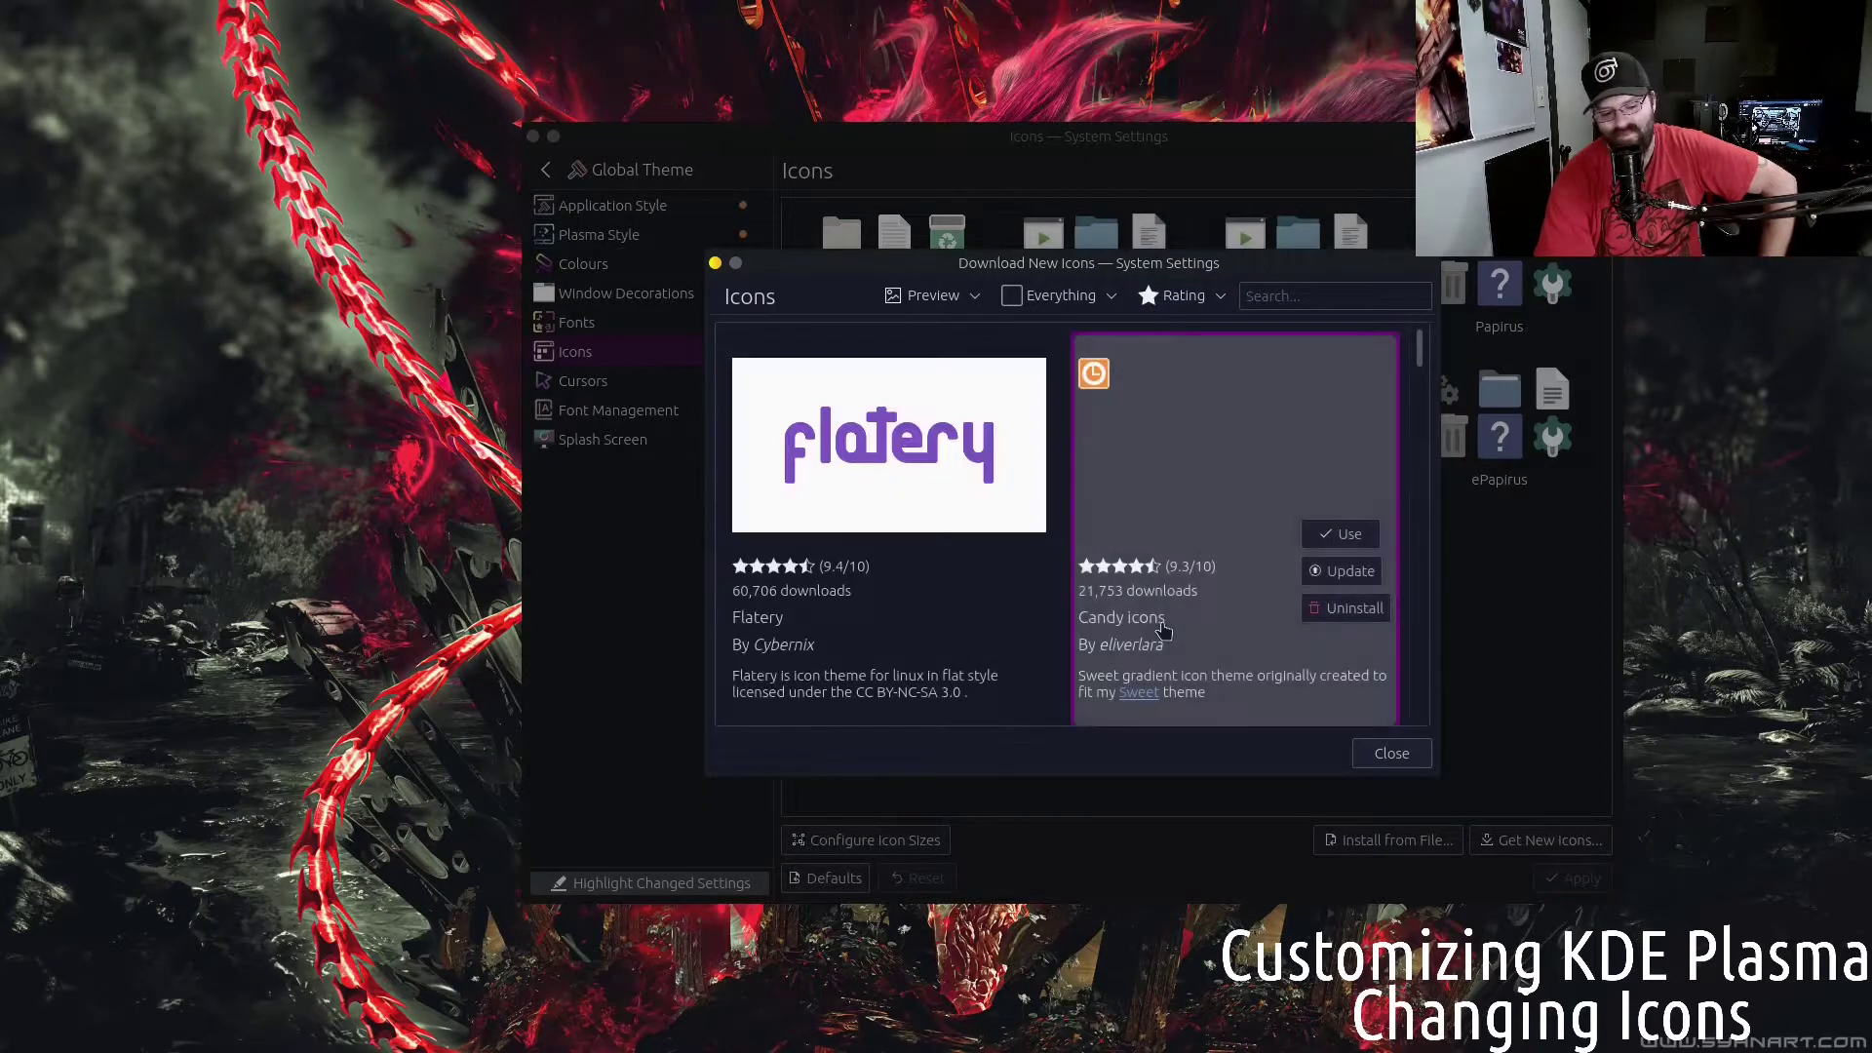
scroll(1239, 485, "down", 2)
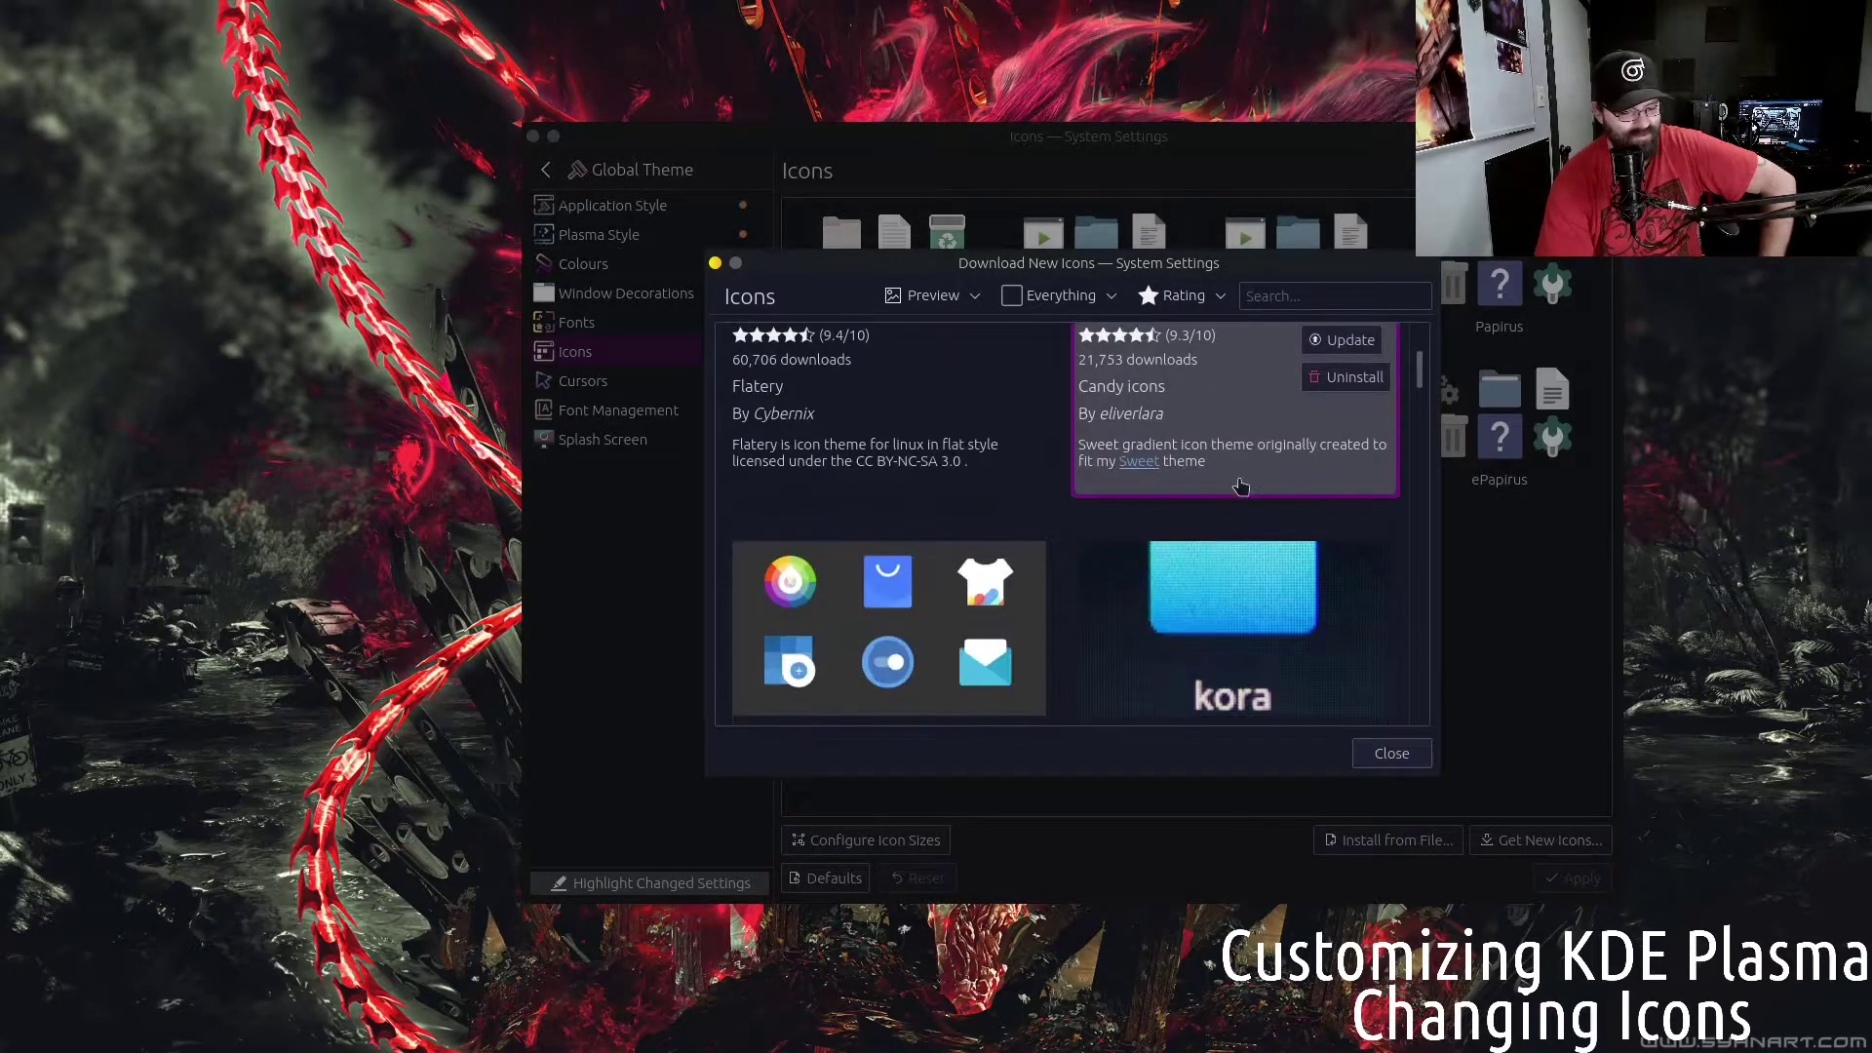
scroll(1239, 485, "down", 10)
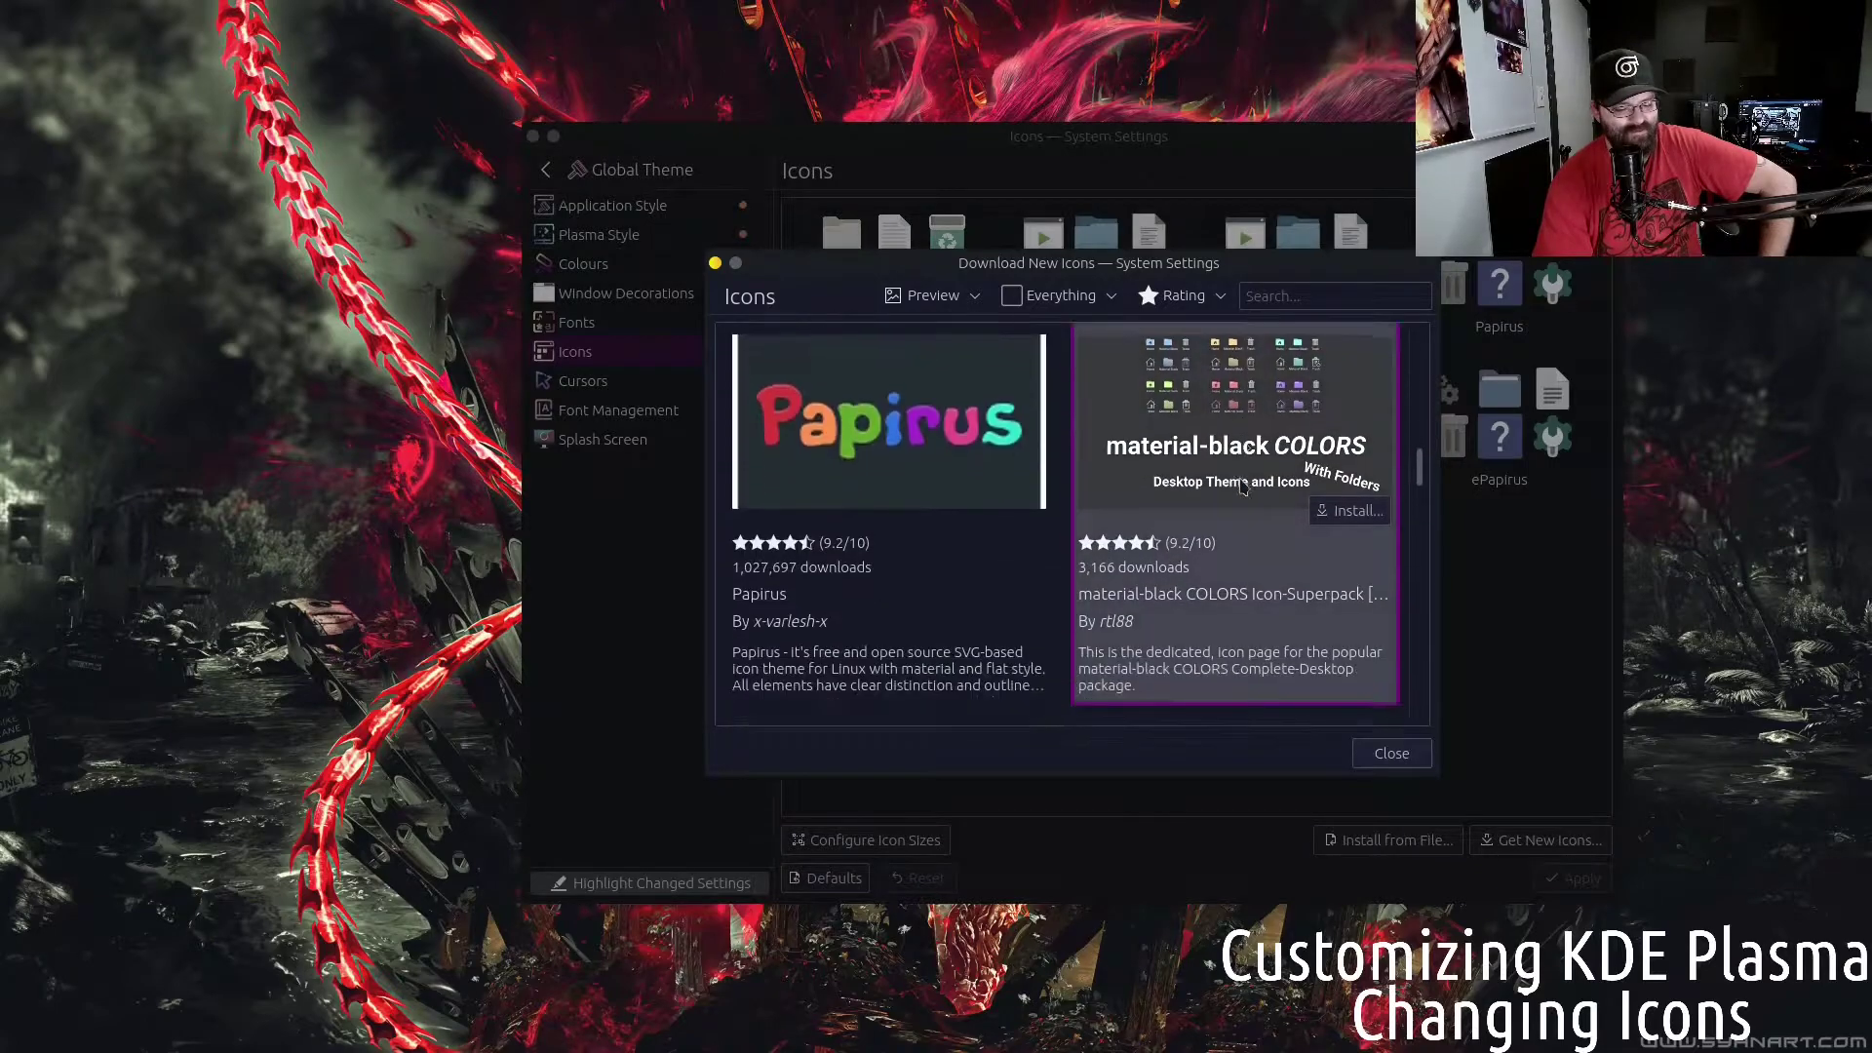
scroll(1242, 486, "down", 10)
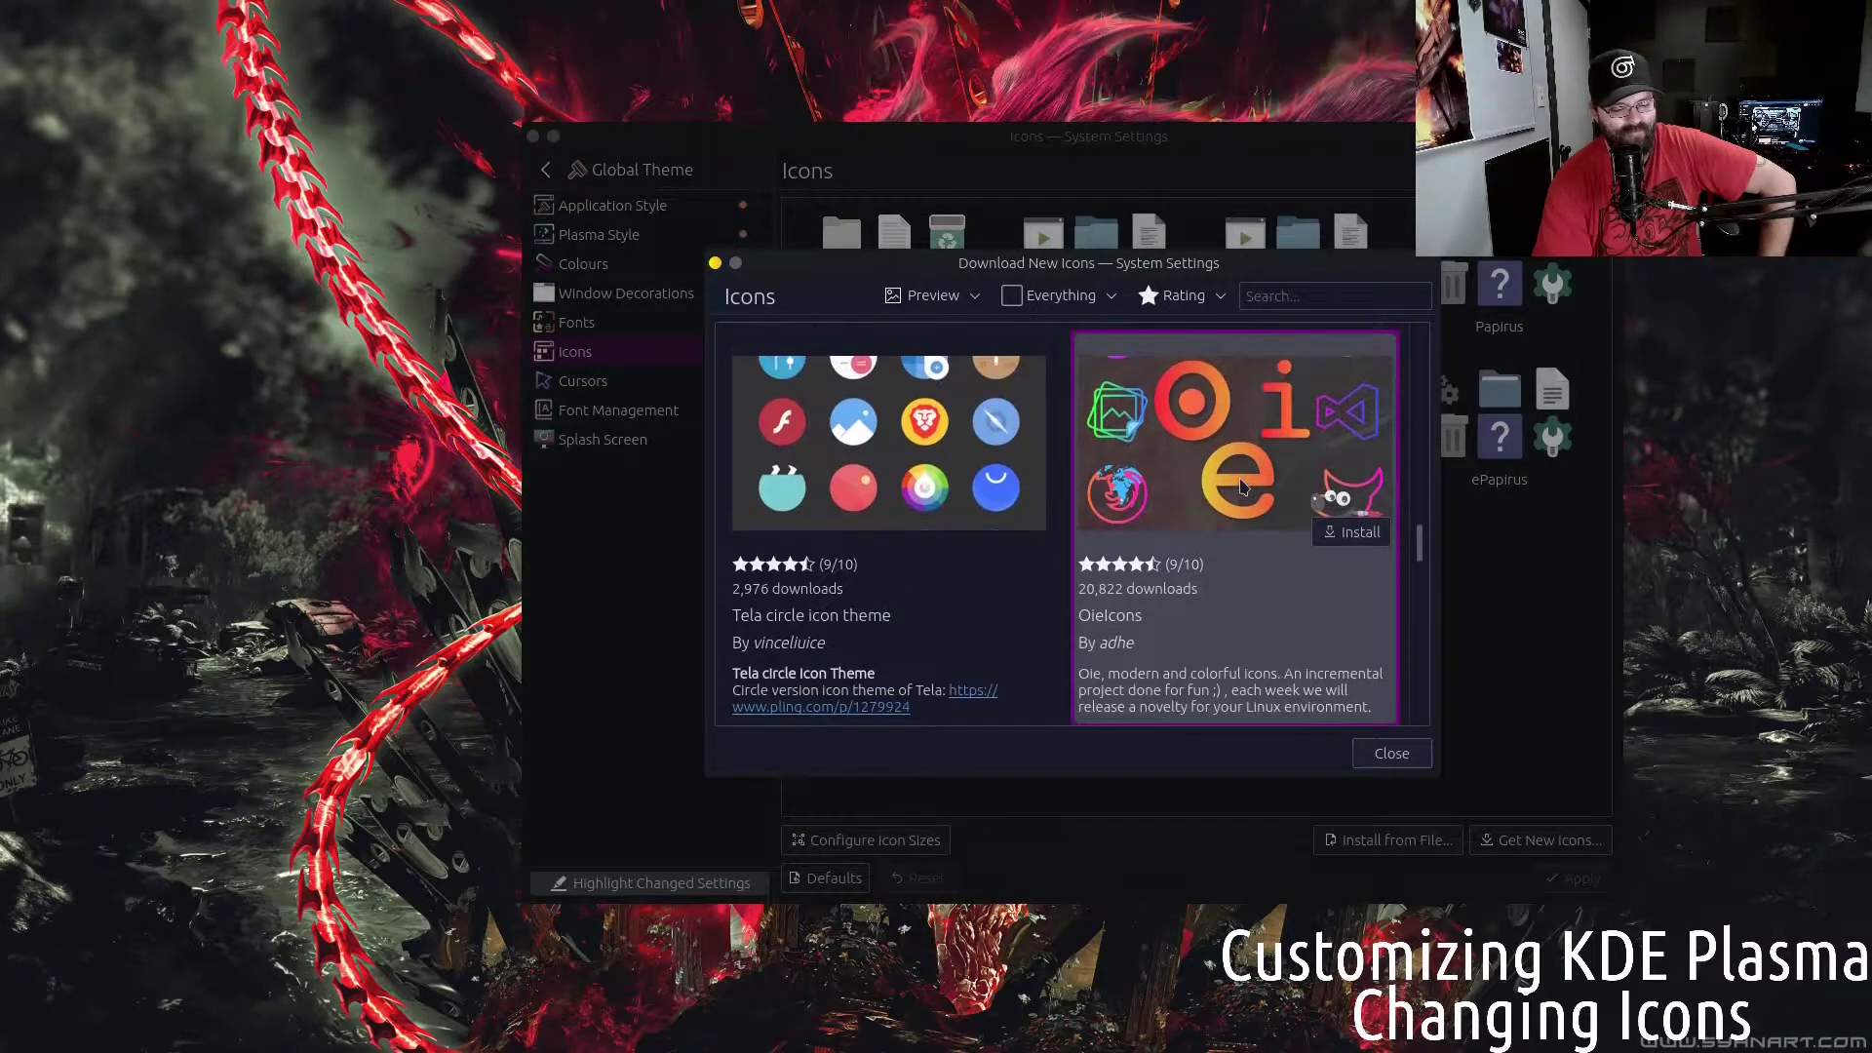
left_click(1242, 486)
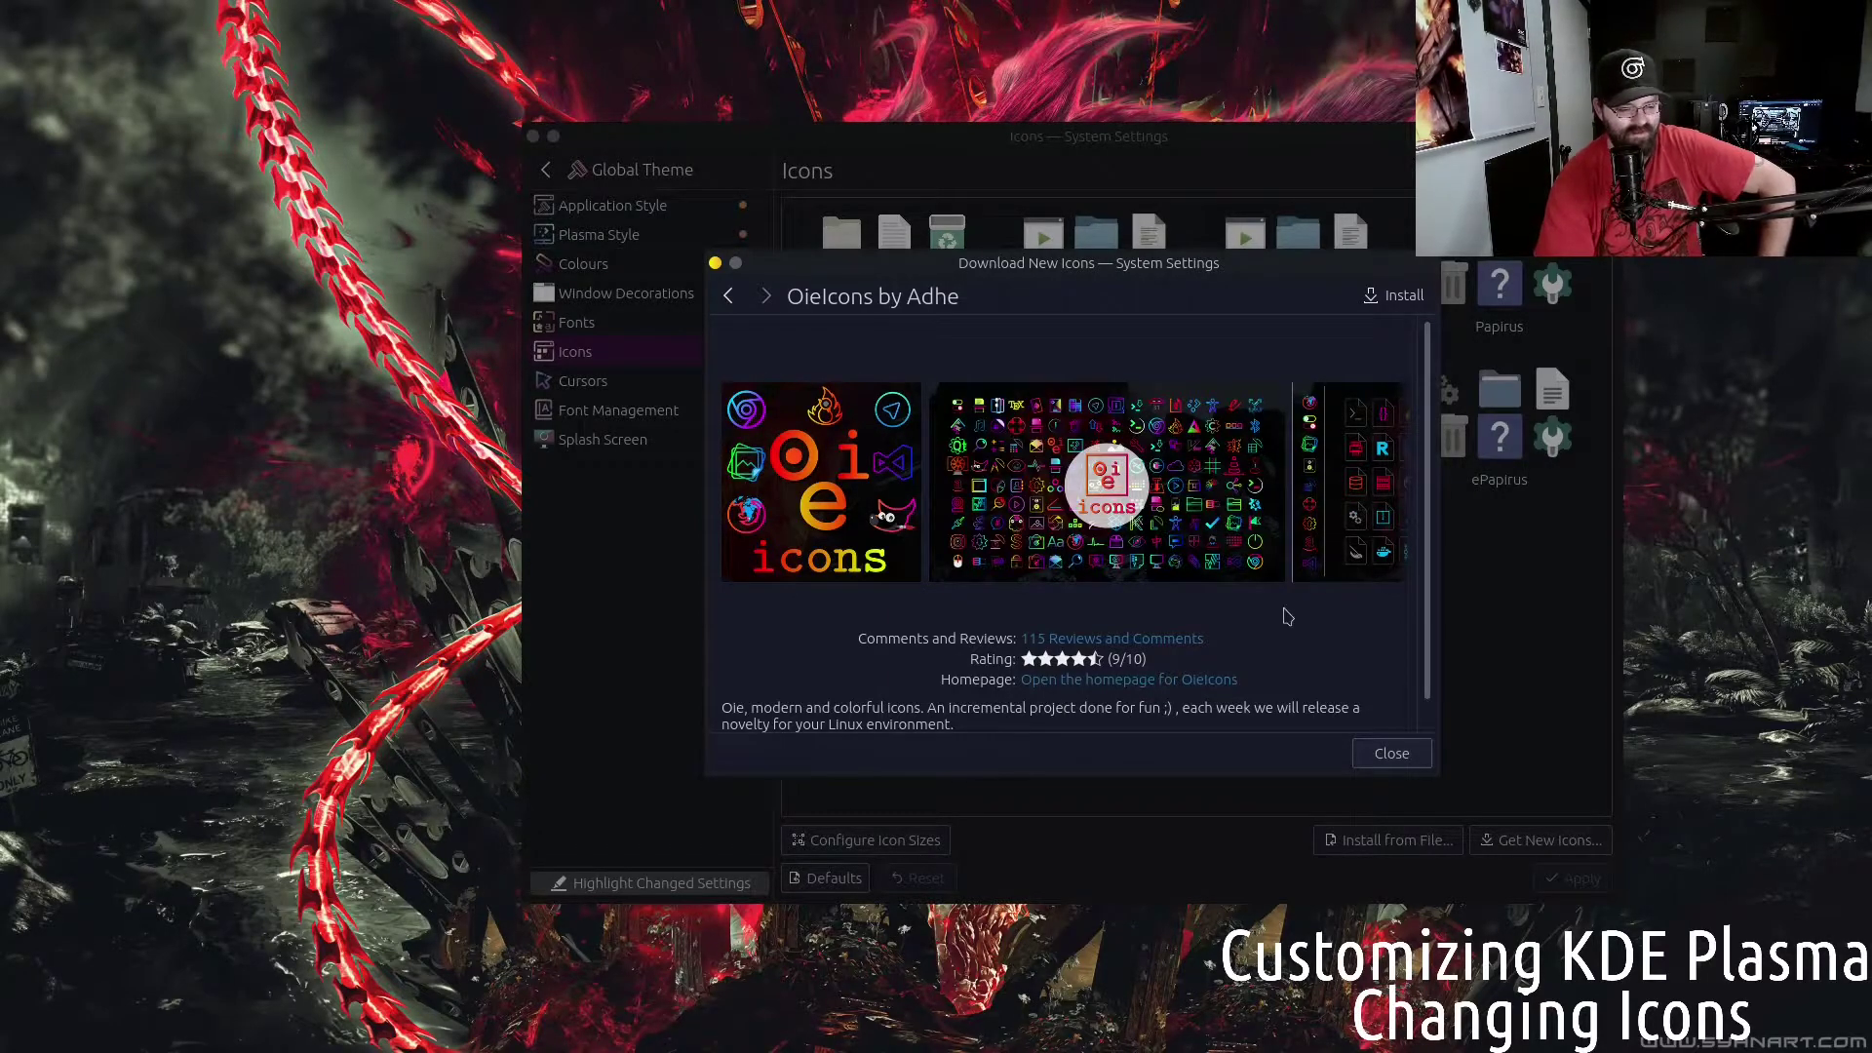
Reopen the download window, install the OieIcons theme, then close the window
scroll(1287, 616, "down", 1)
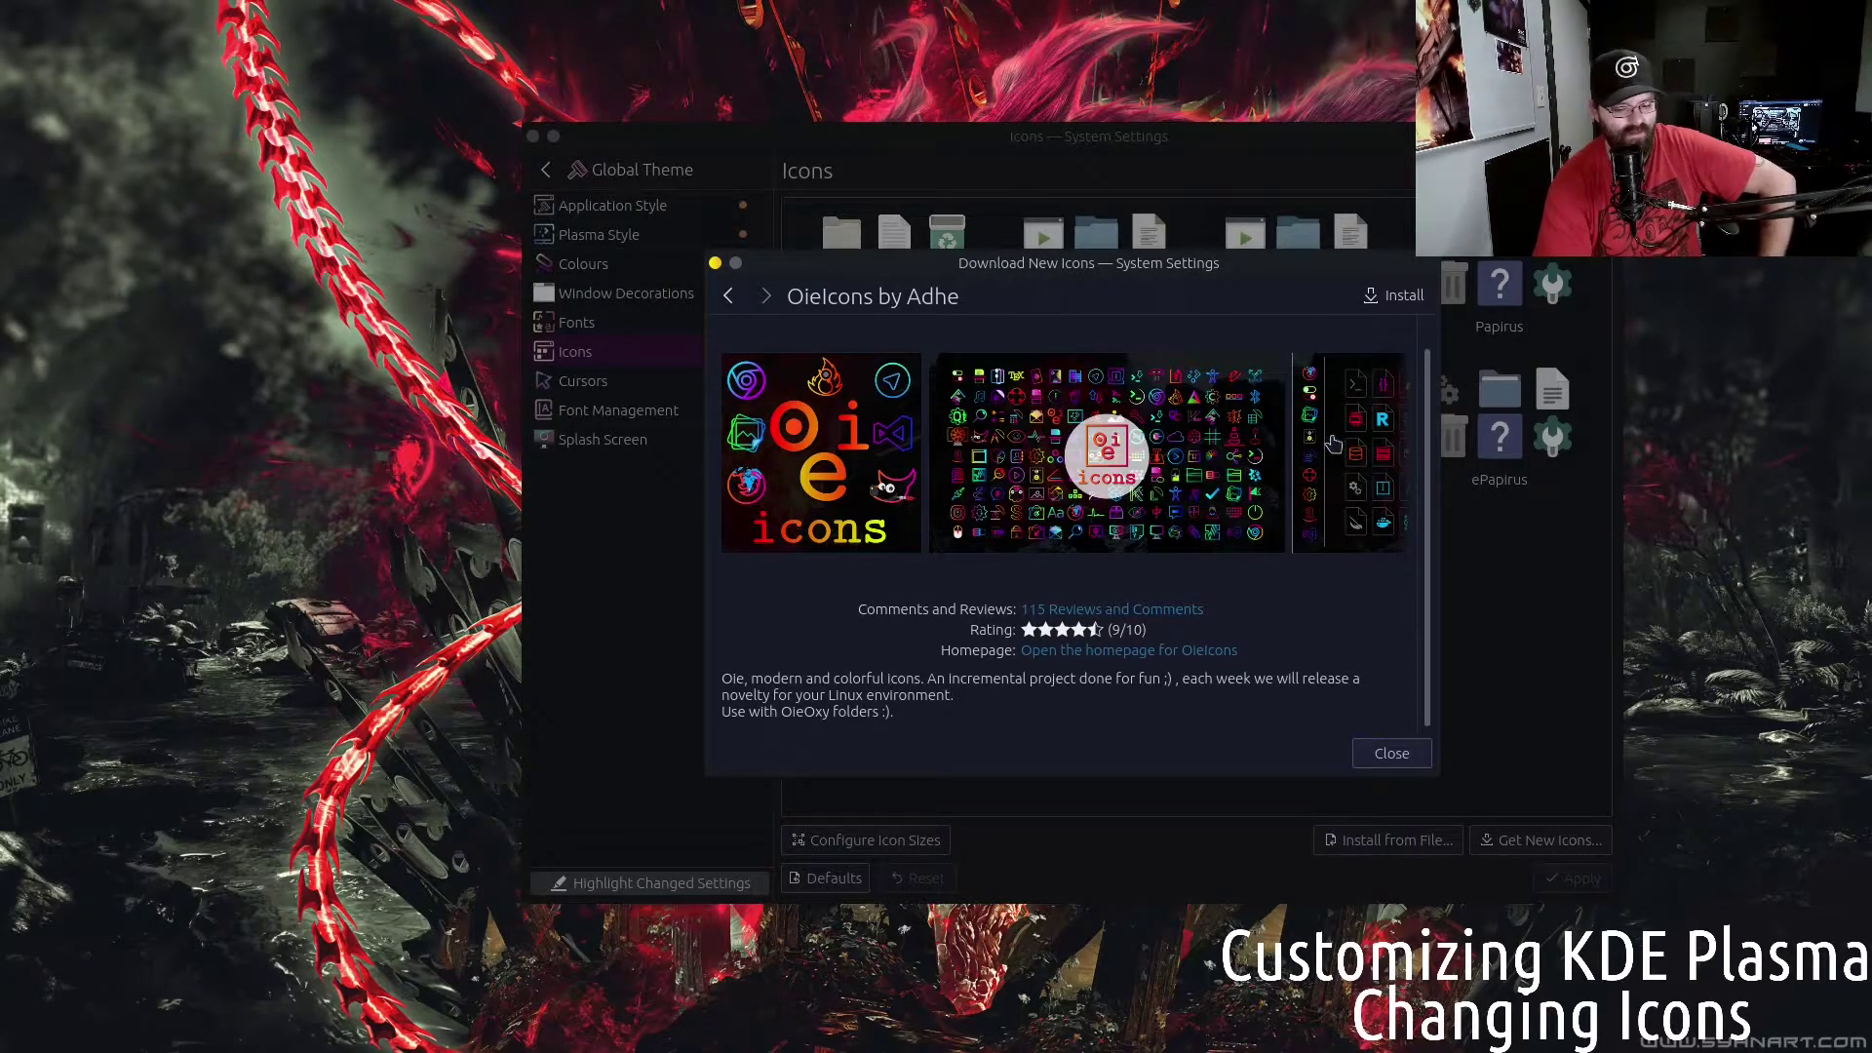
left_click(1392, 768)
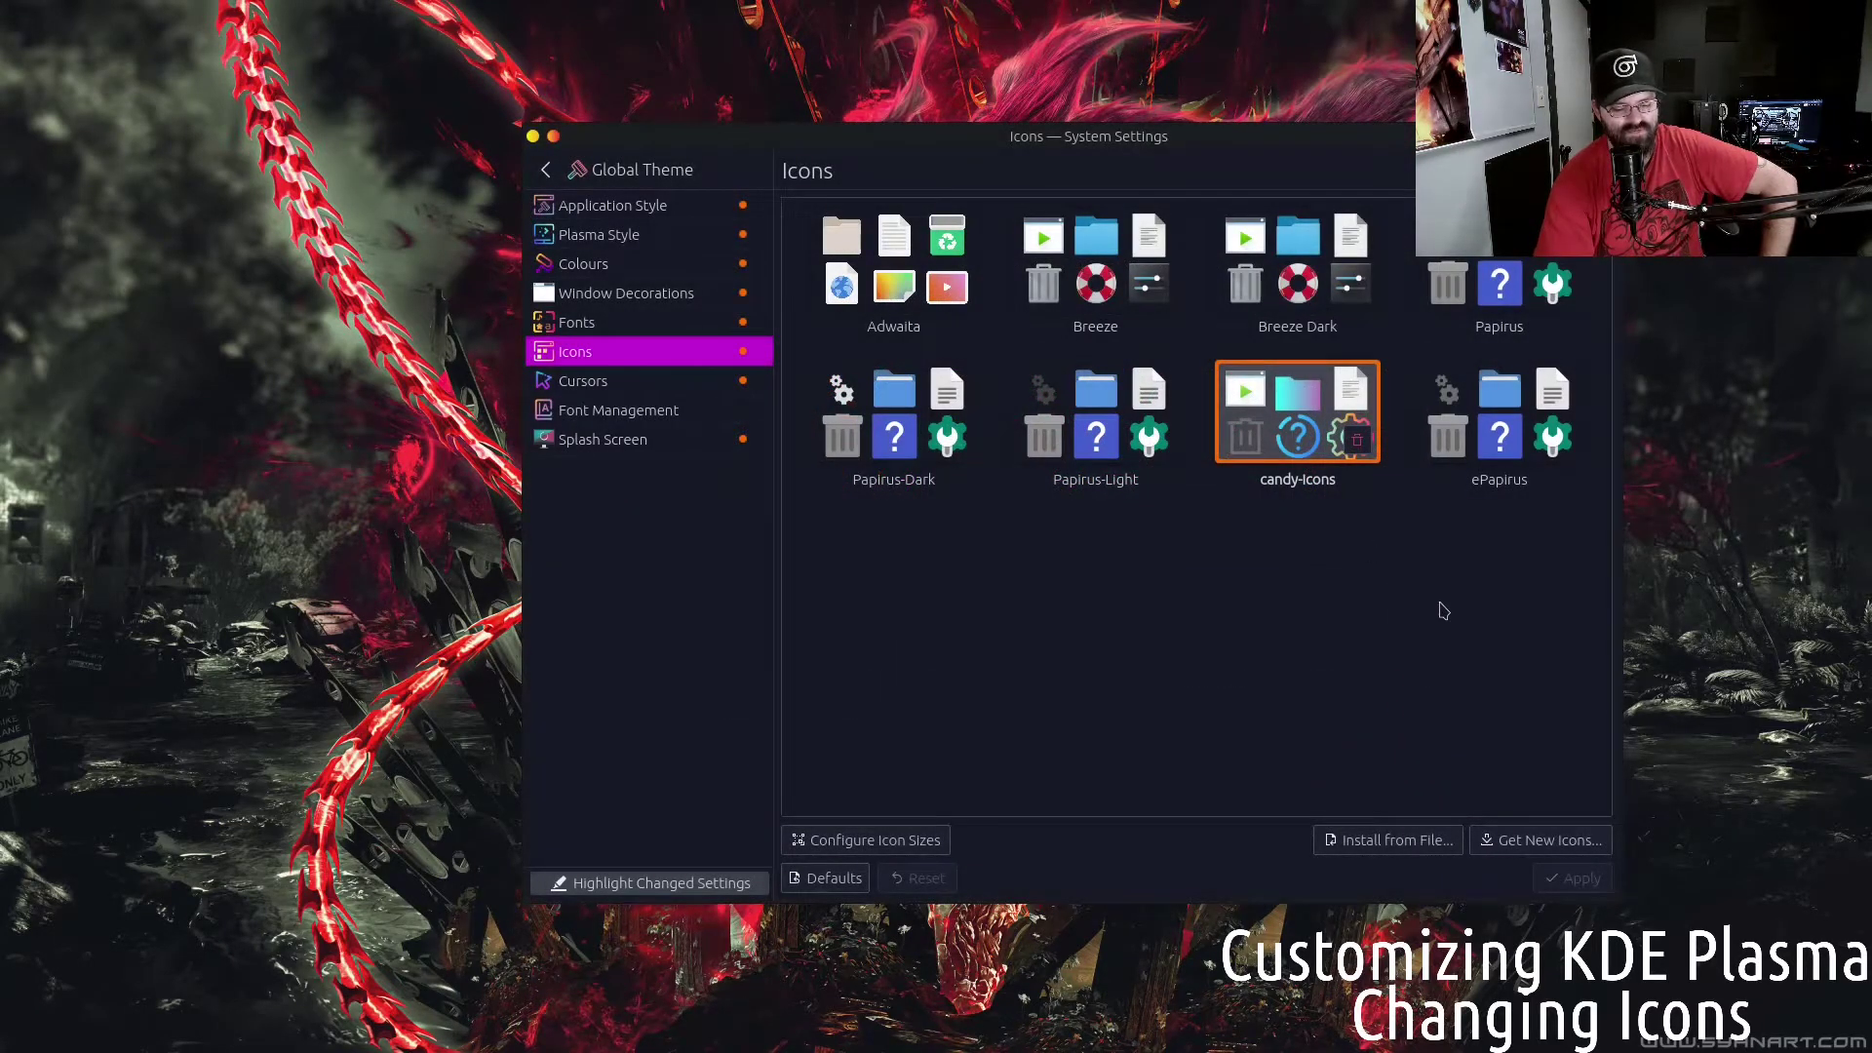
left_click(1523, 856)
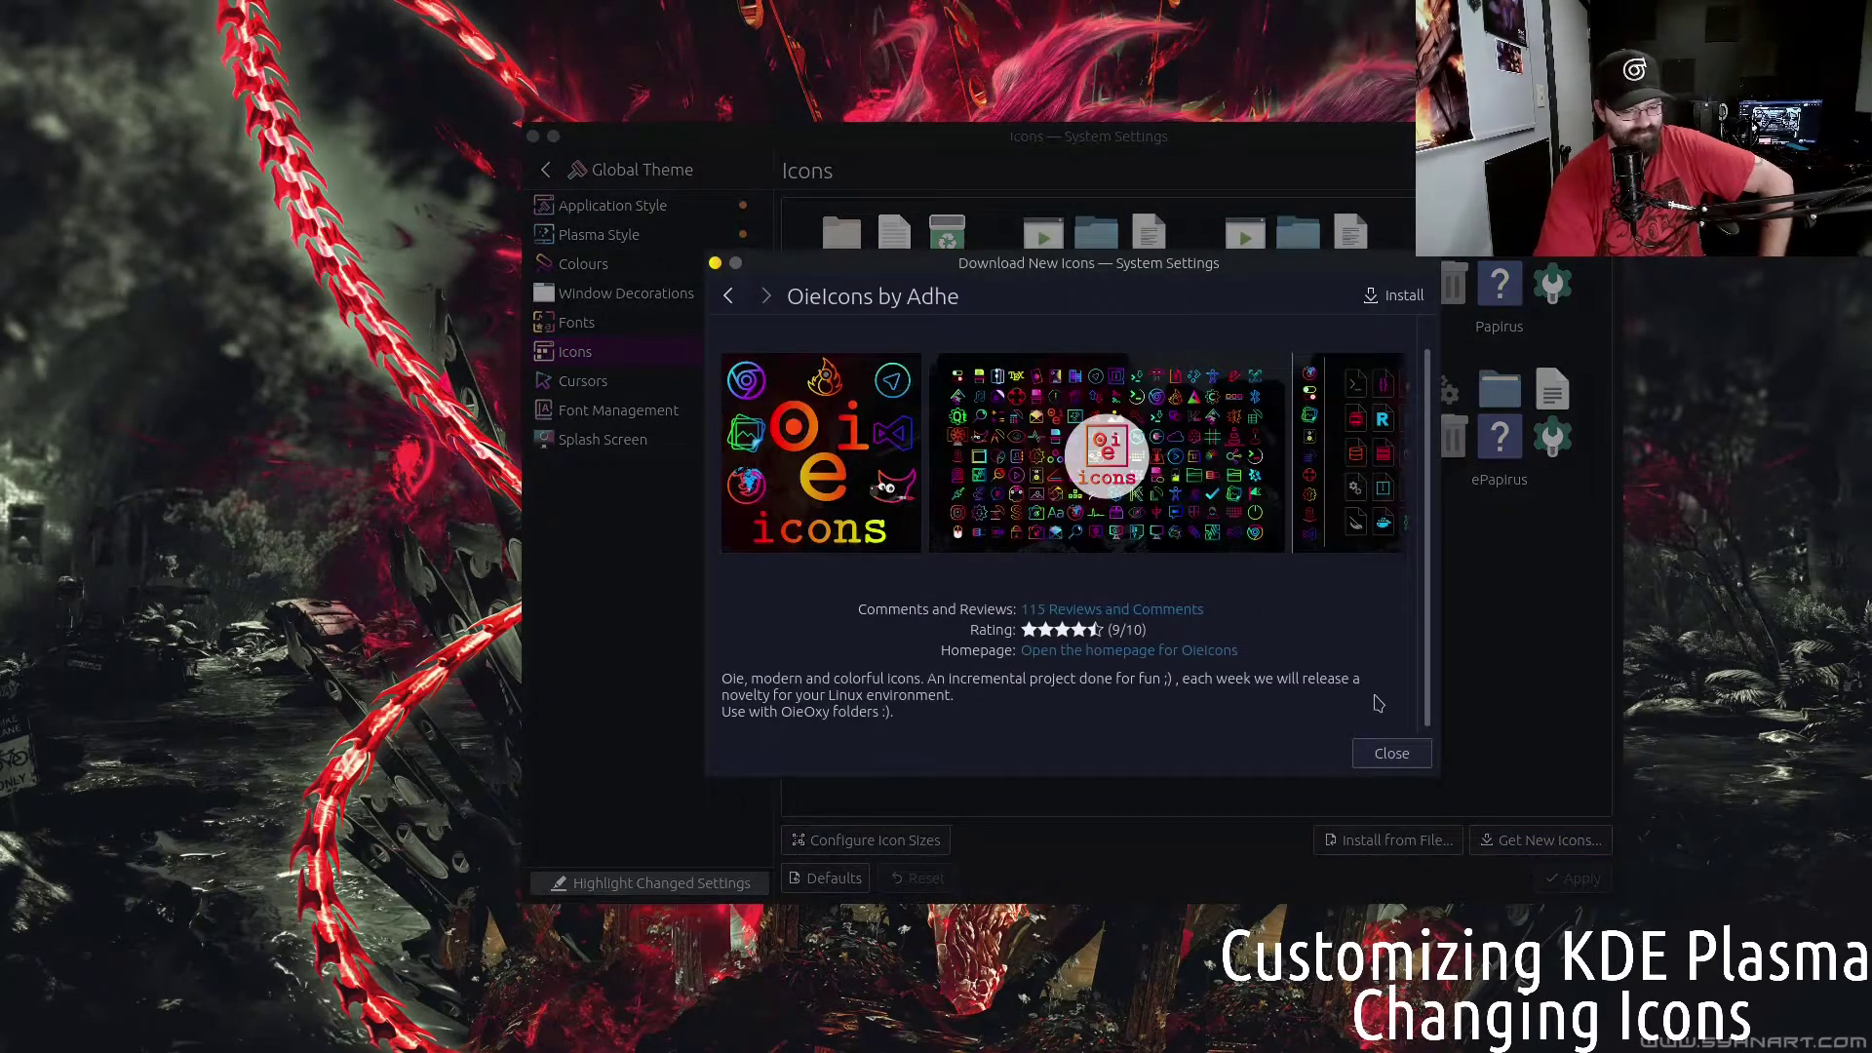
left_click(1395, 294)
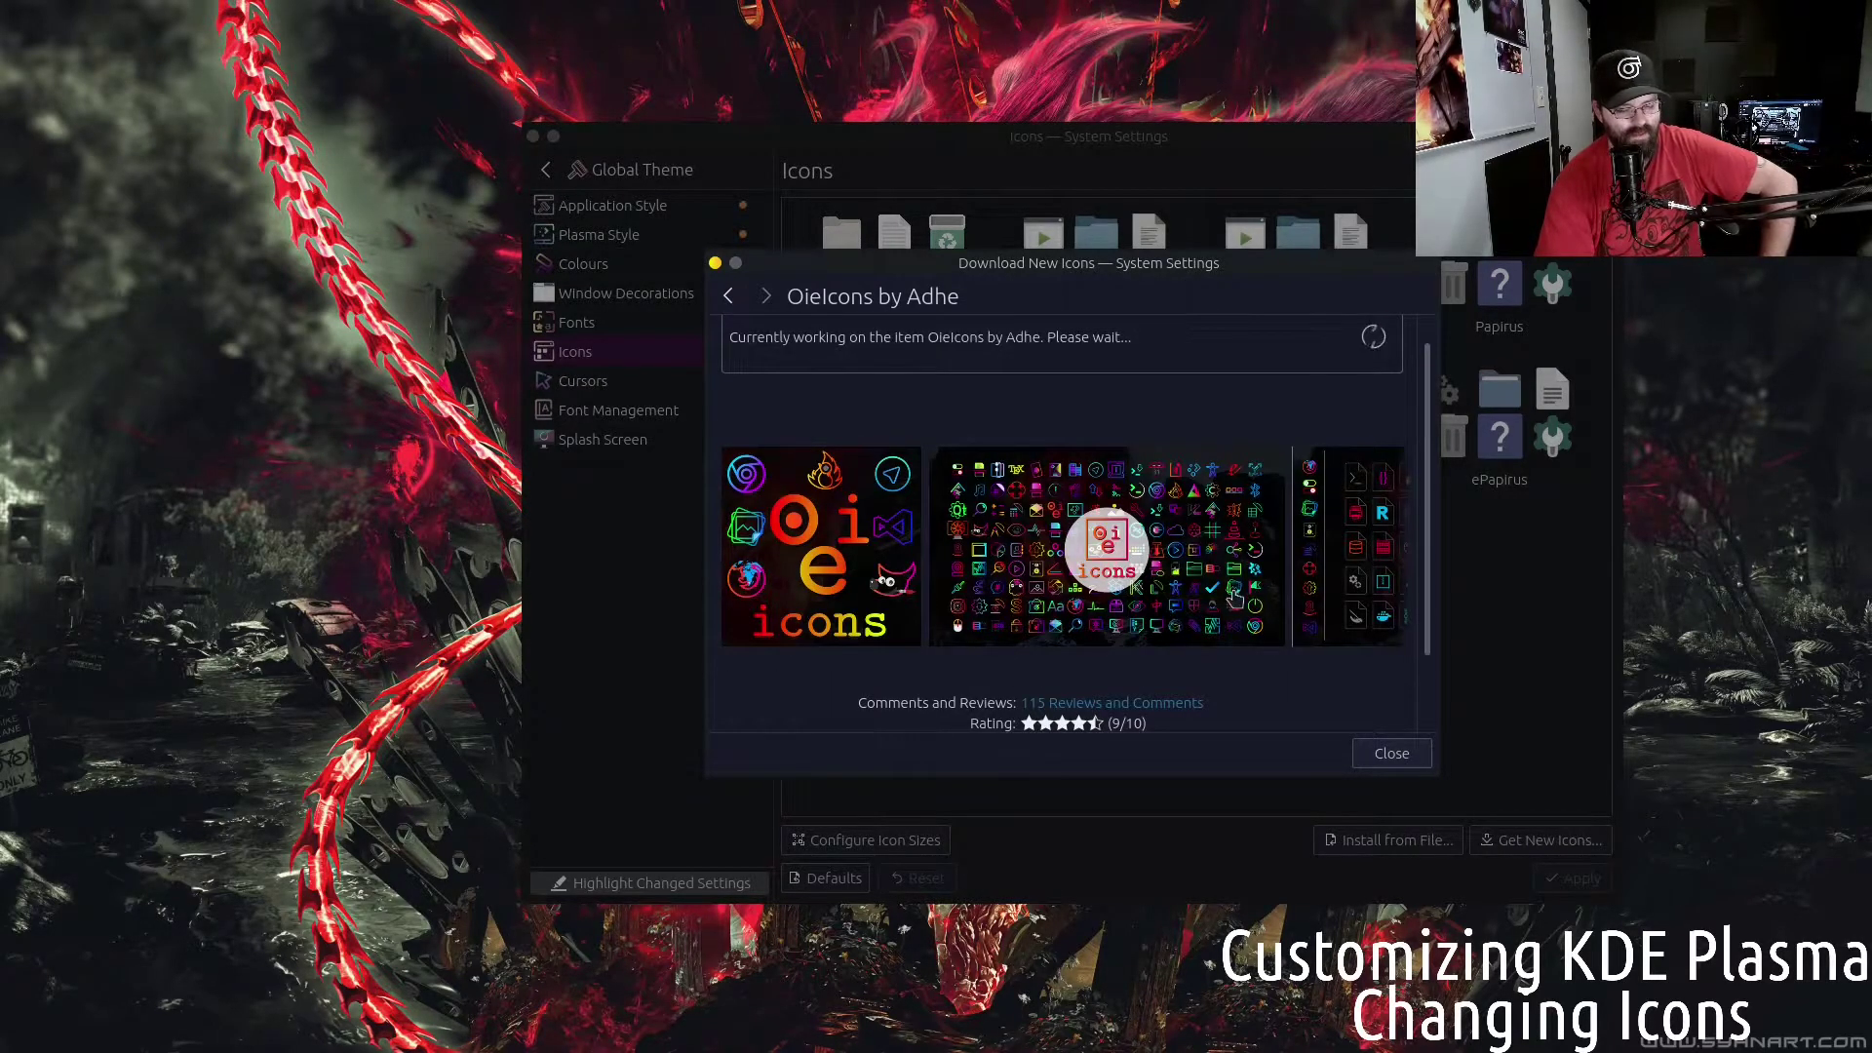
left_click(1391, 755)
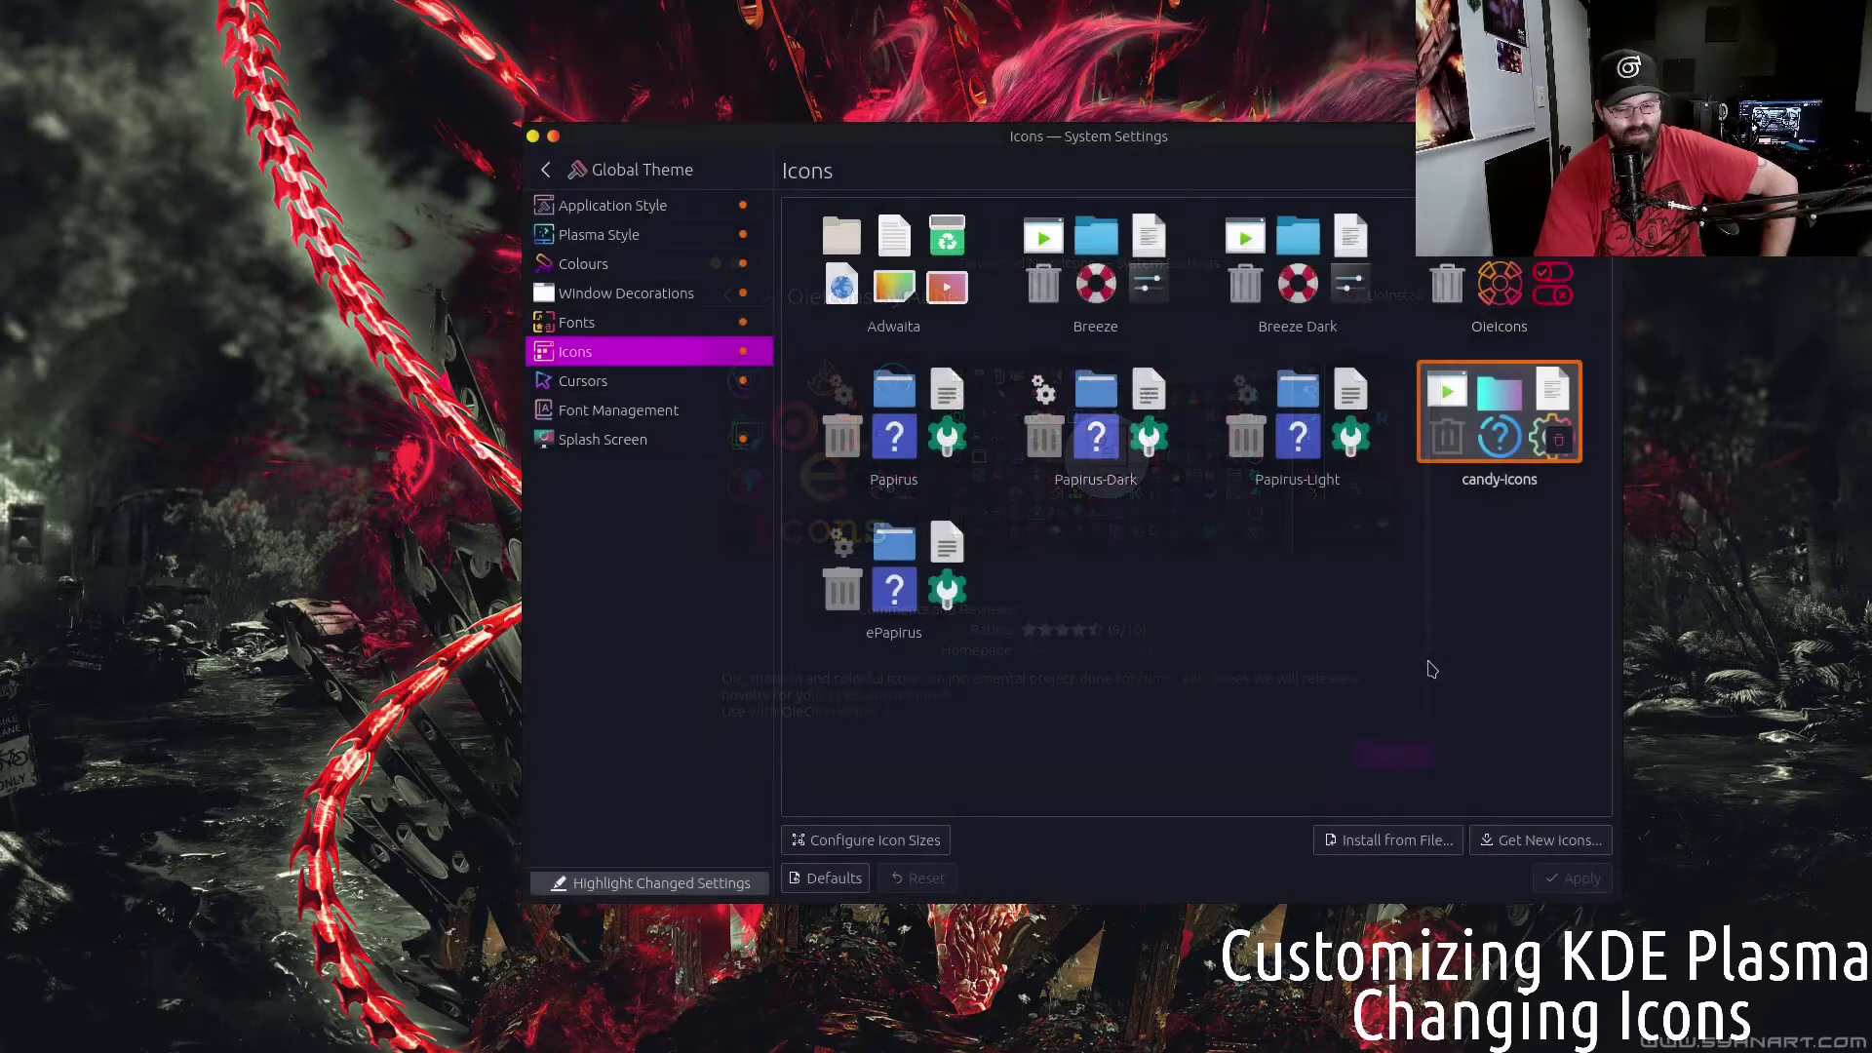
Select the OieIcons tile and apply it as the icon theme
left_click(1498, 284)
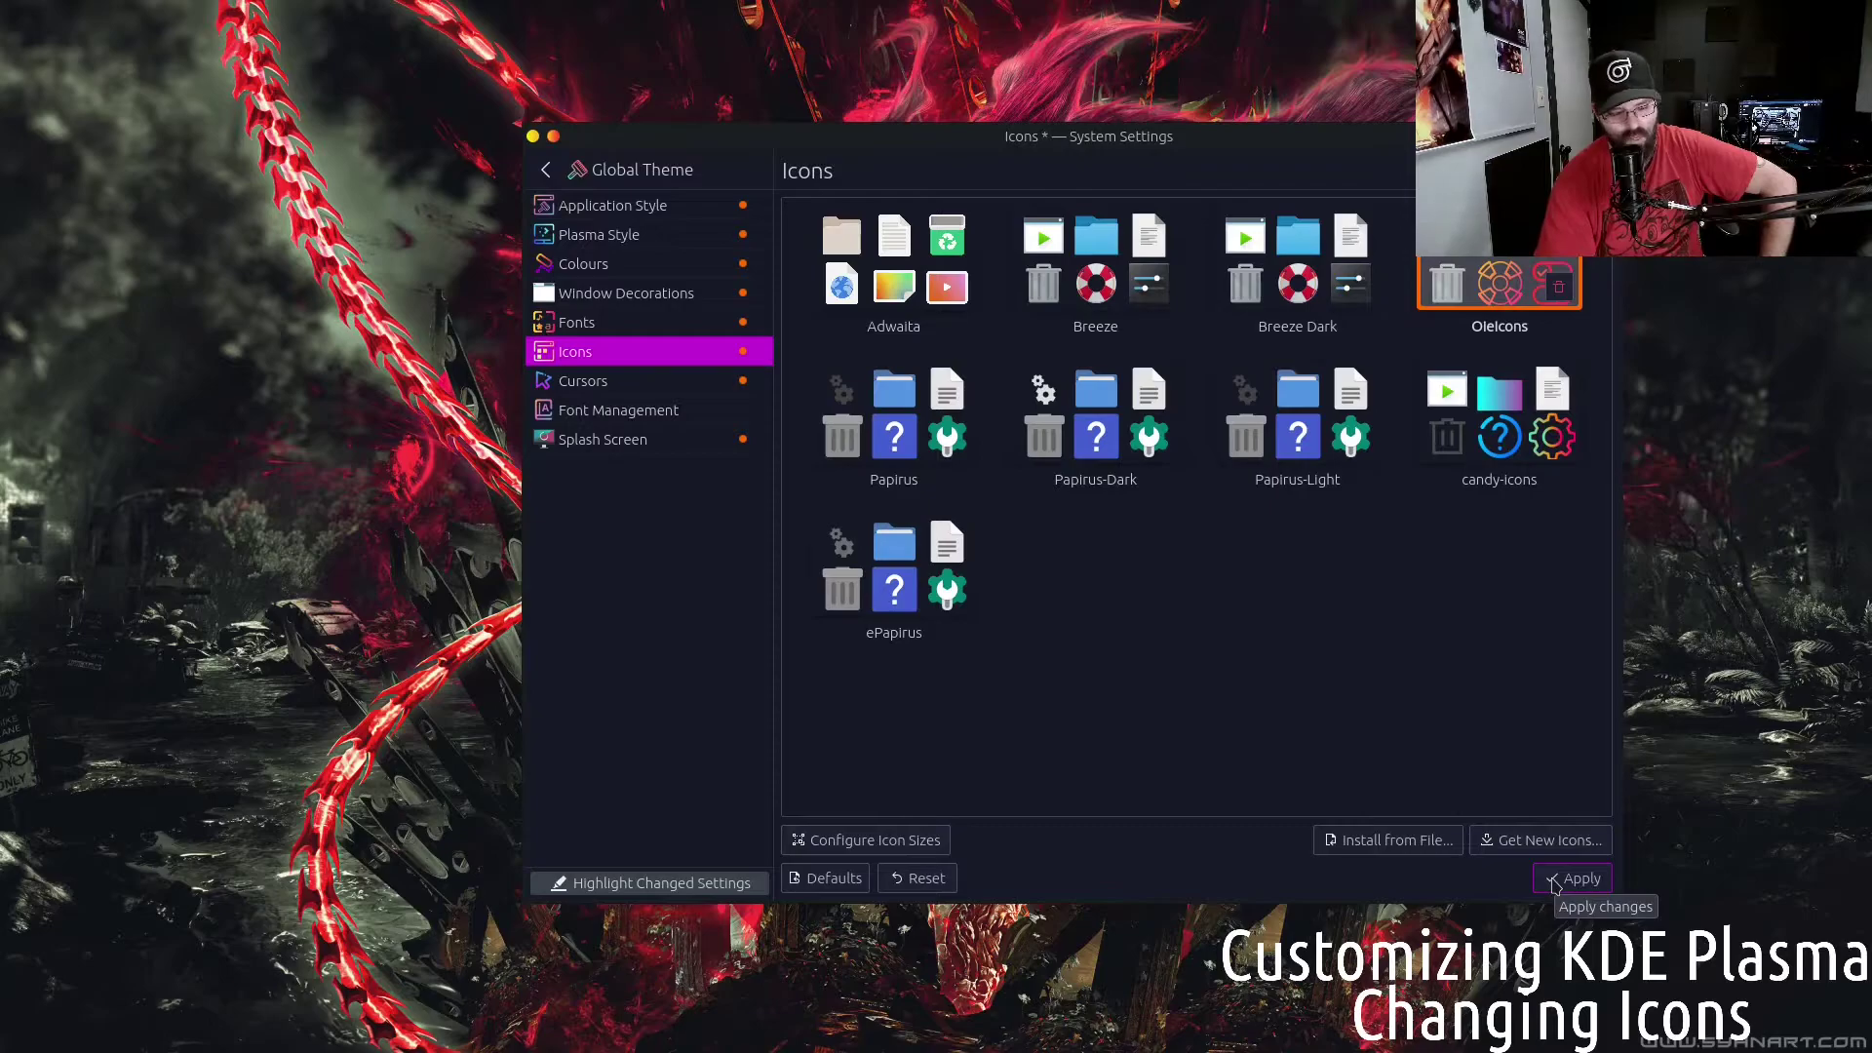
left_click(1554, 880)
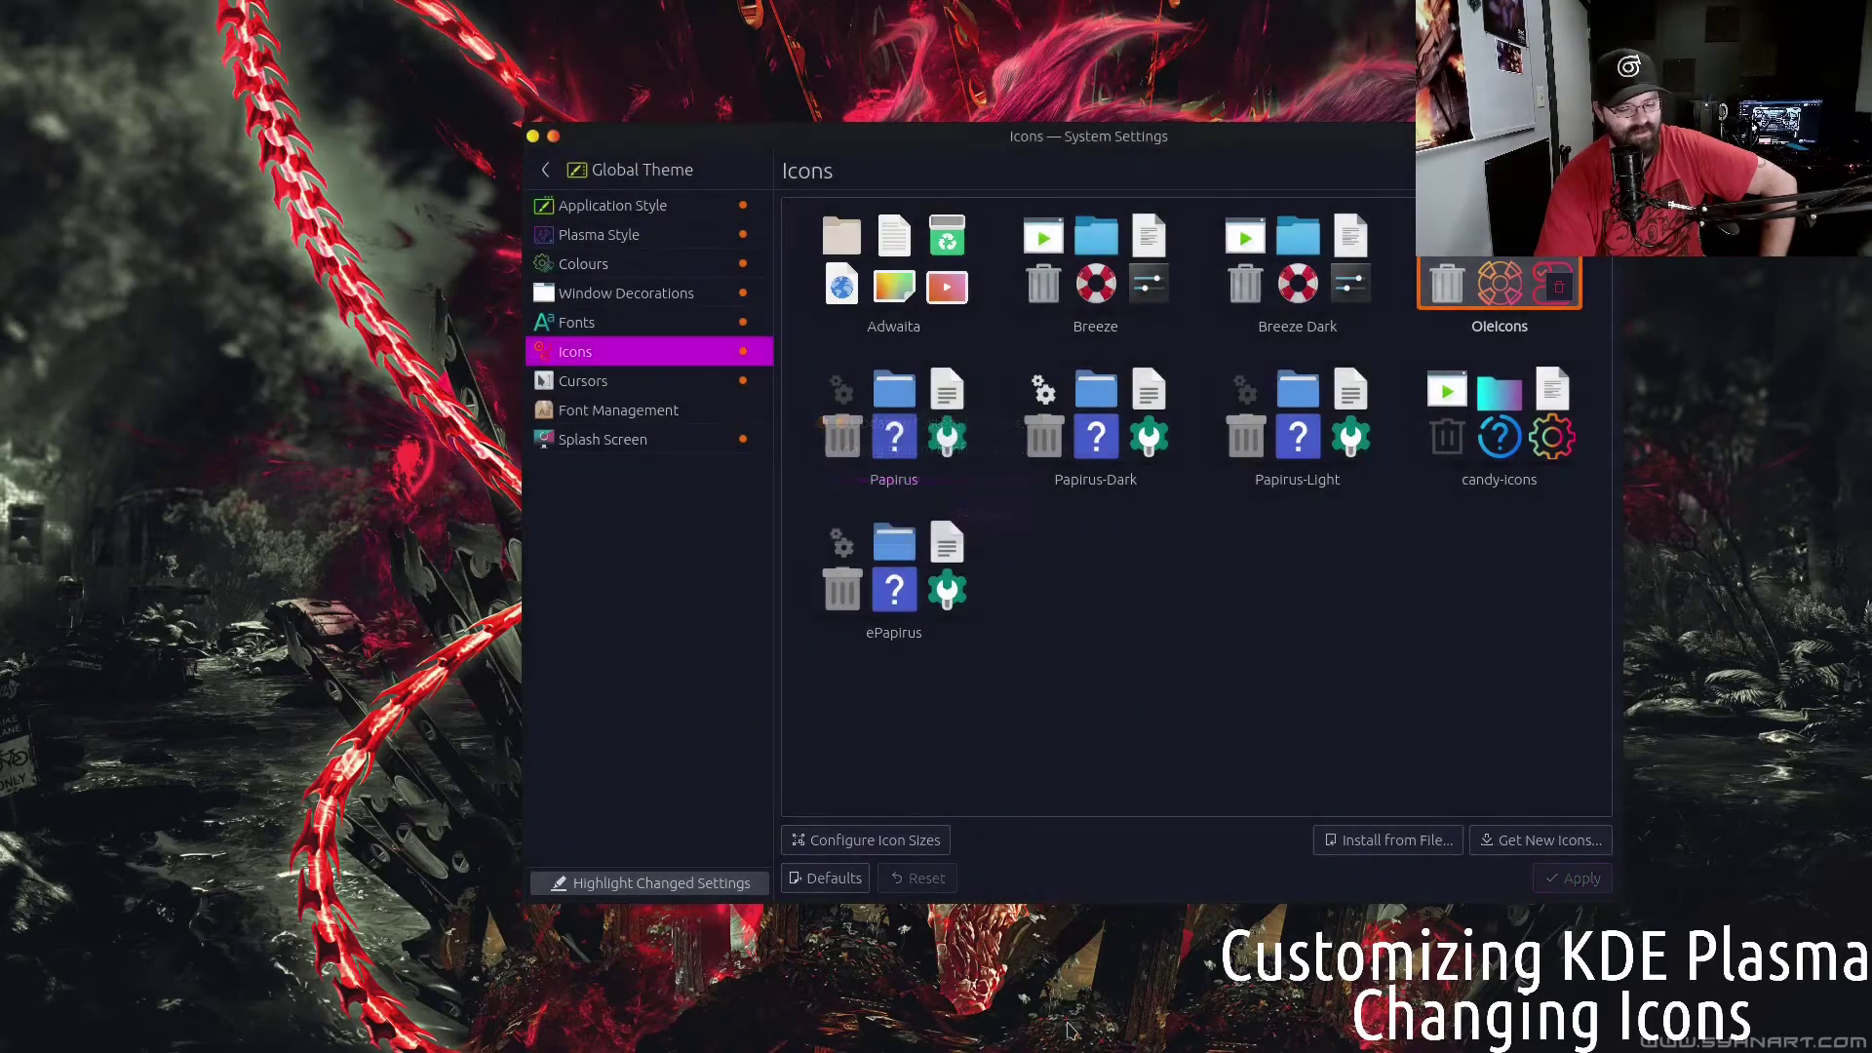
Check the launcher icons, reselect candy-icons, and confirm the launcher shows candy icons again
mouse_move(3, 648)
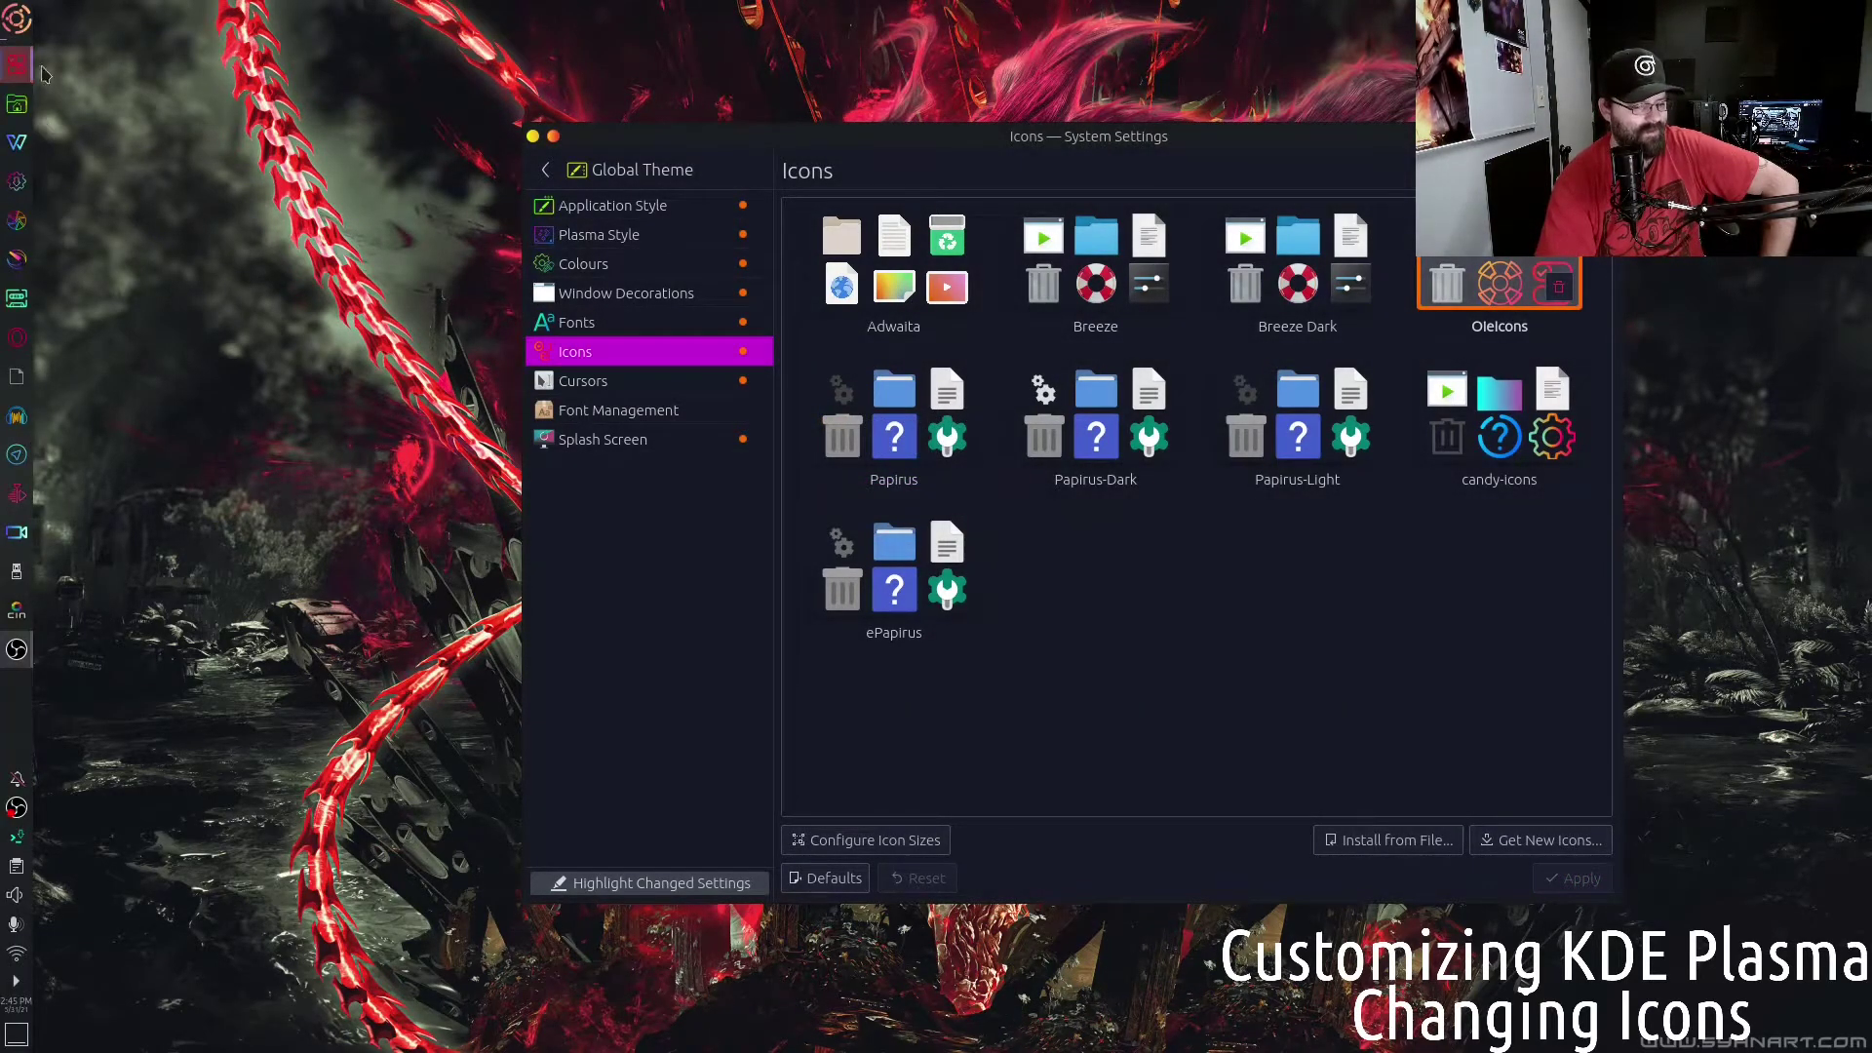
left_click(20, 29)
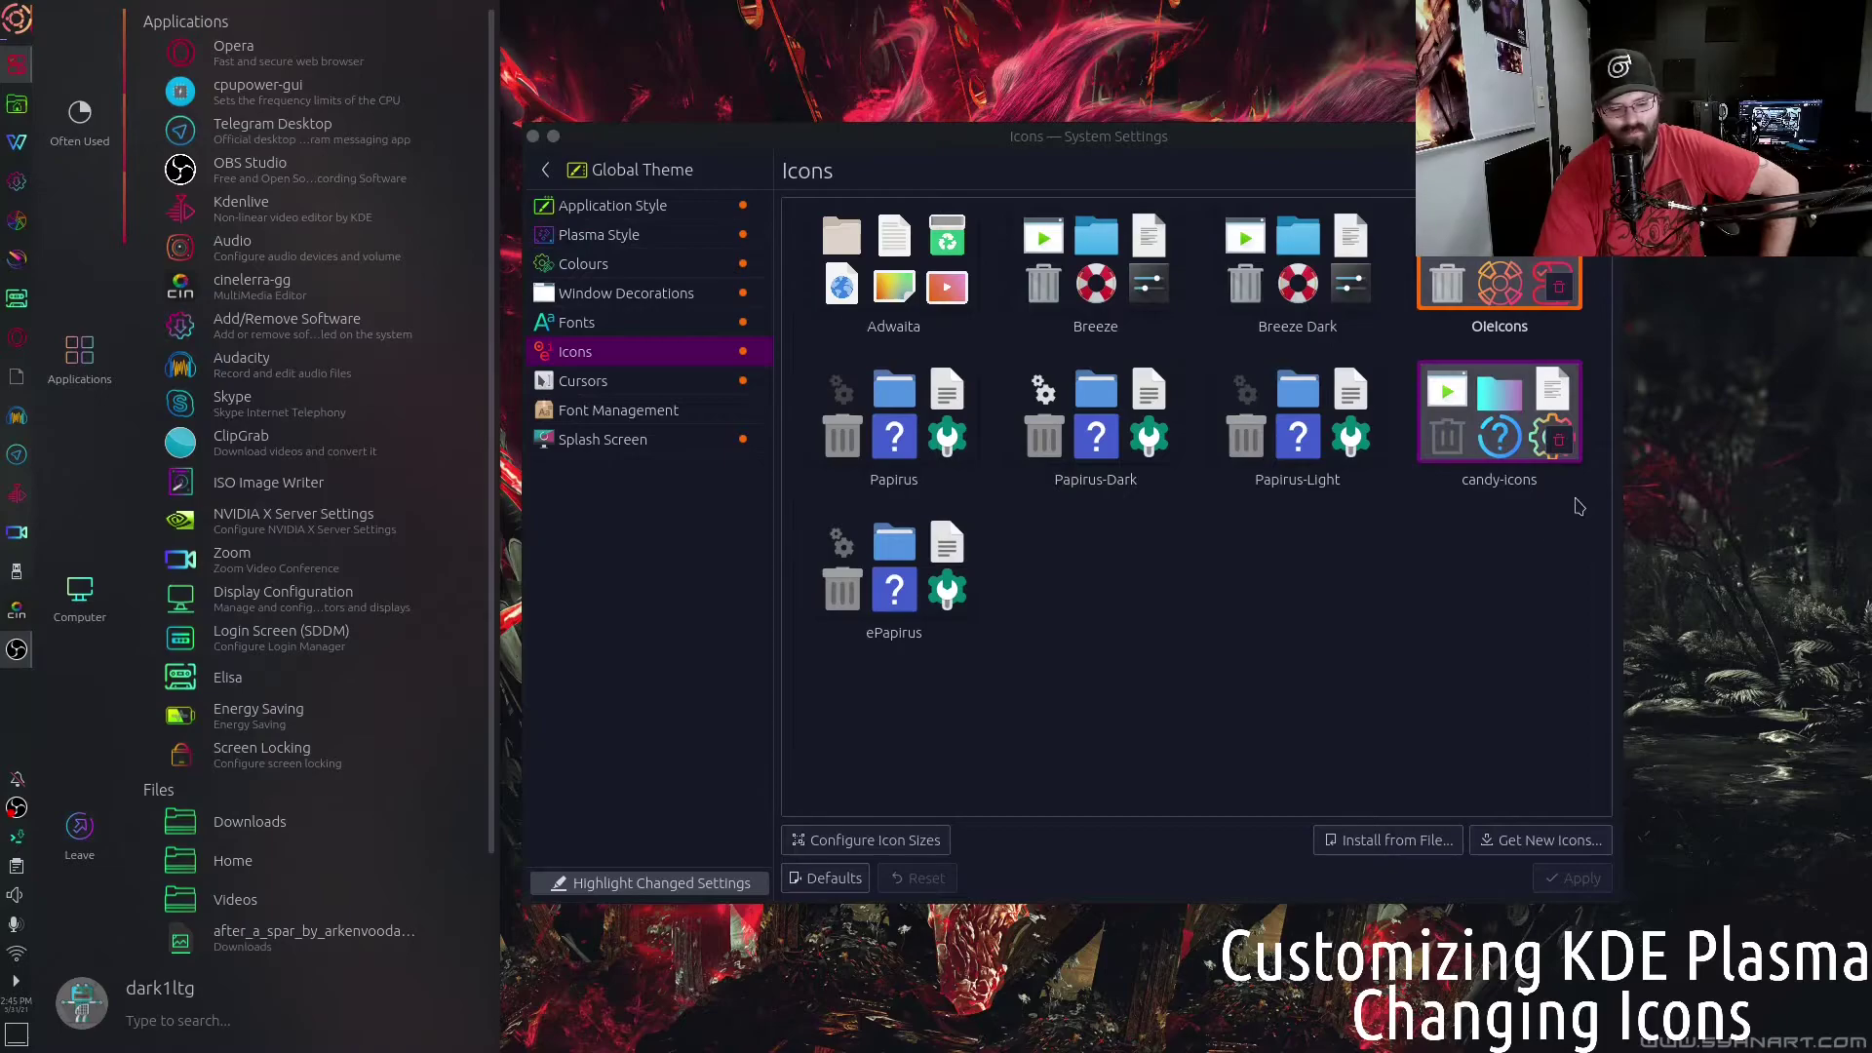
left_click(1480, 421)
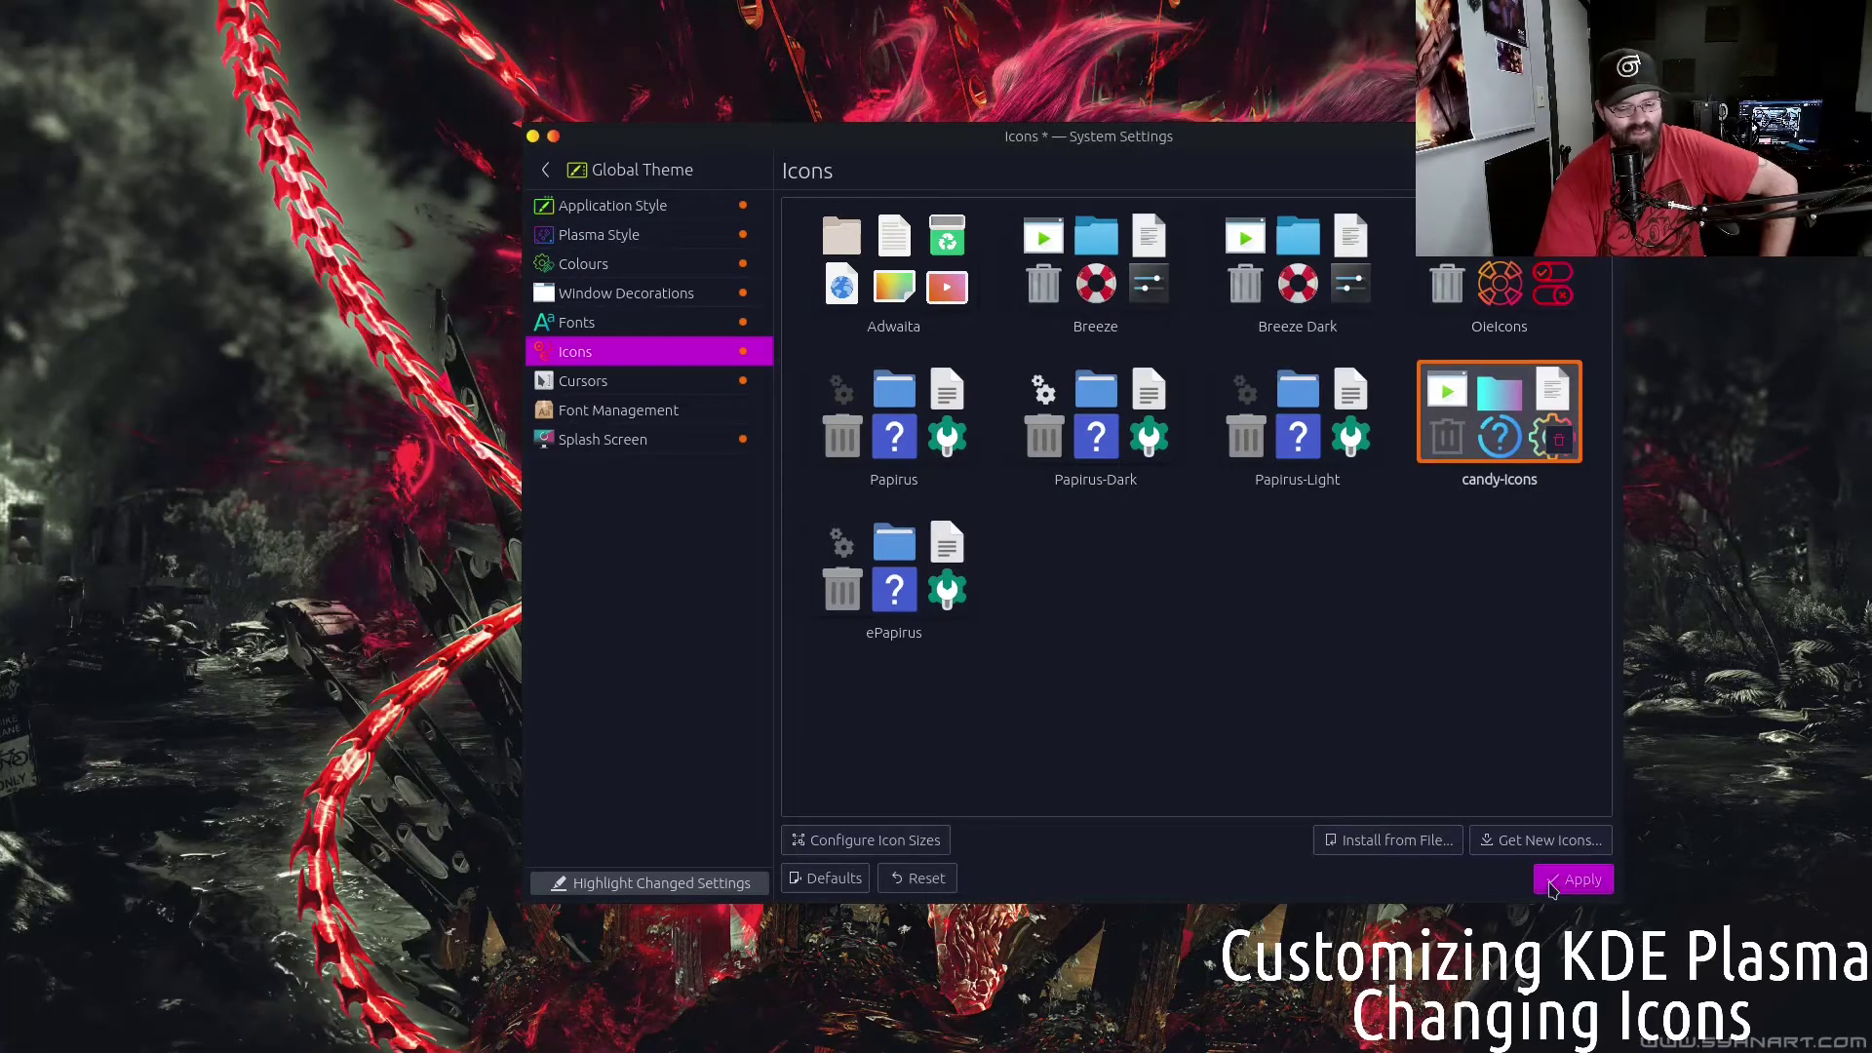
mouse_move(3, 639)
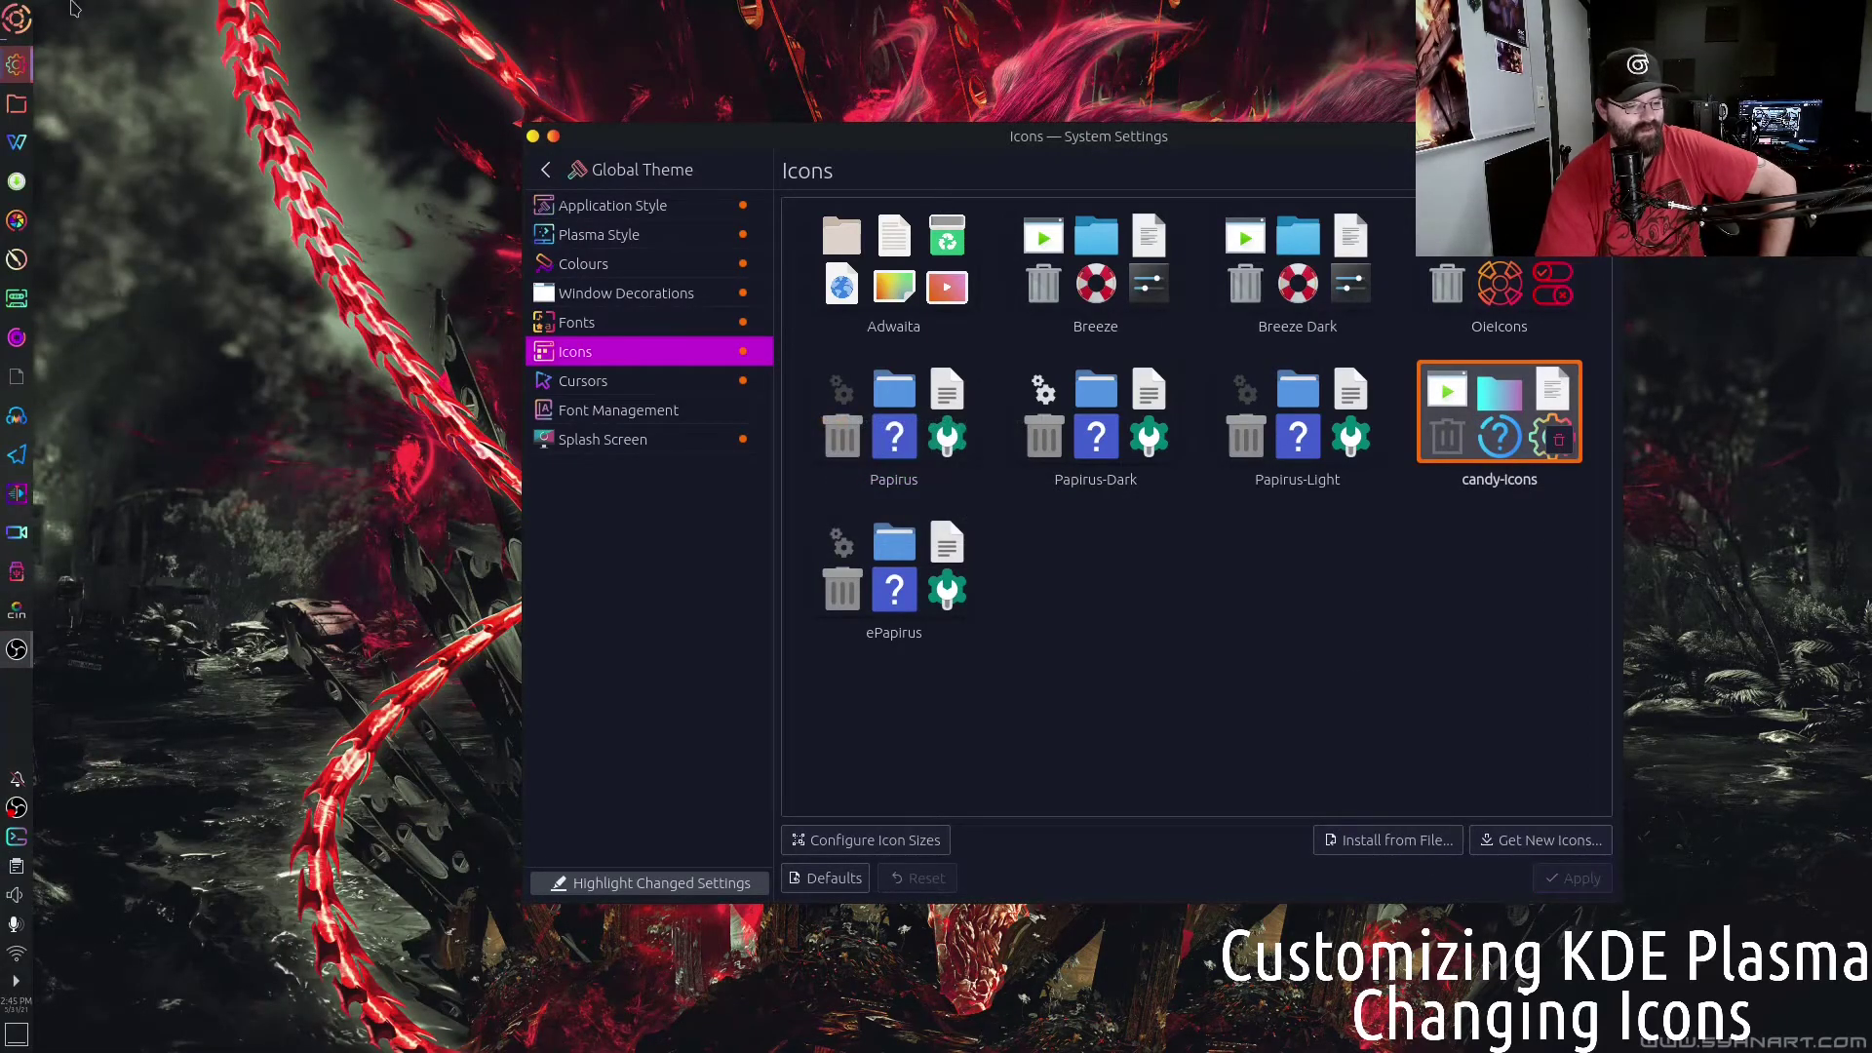
left_click(8, 22)
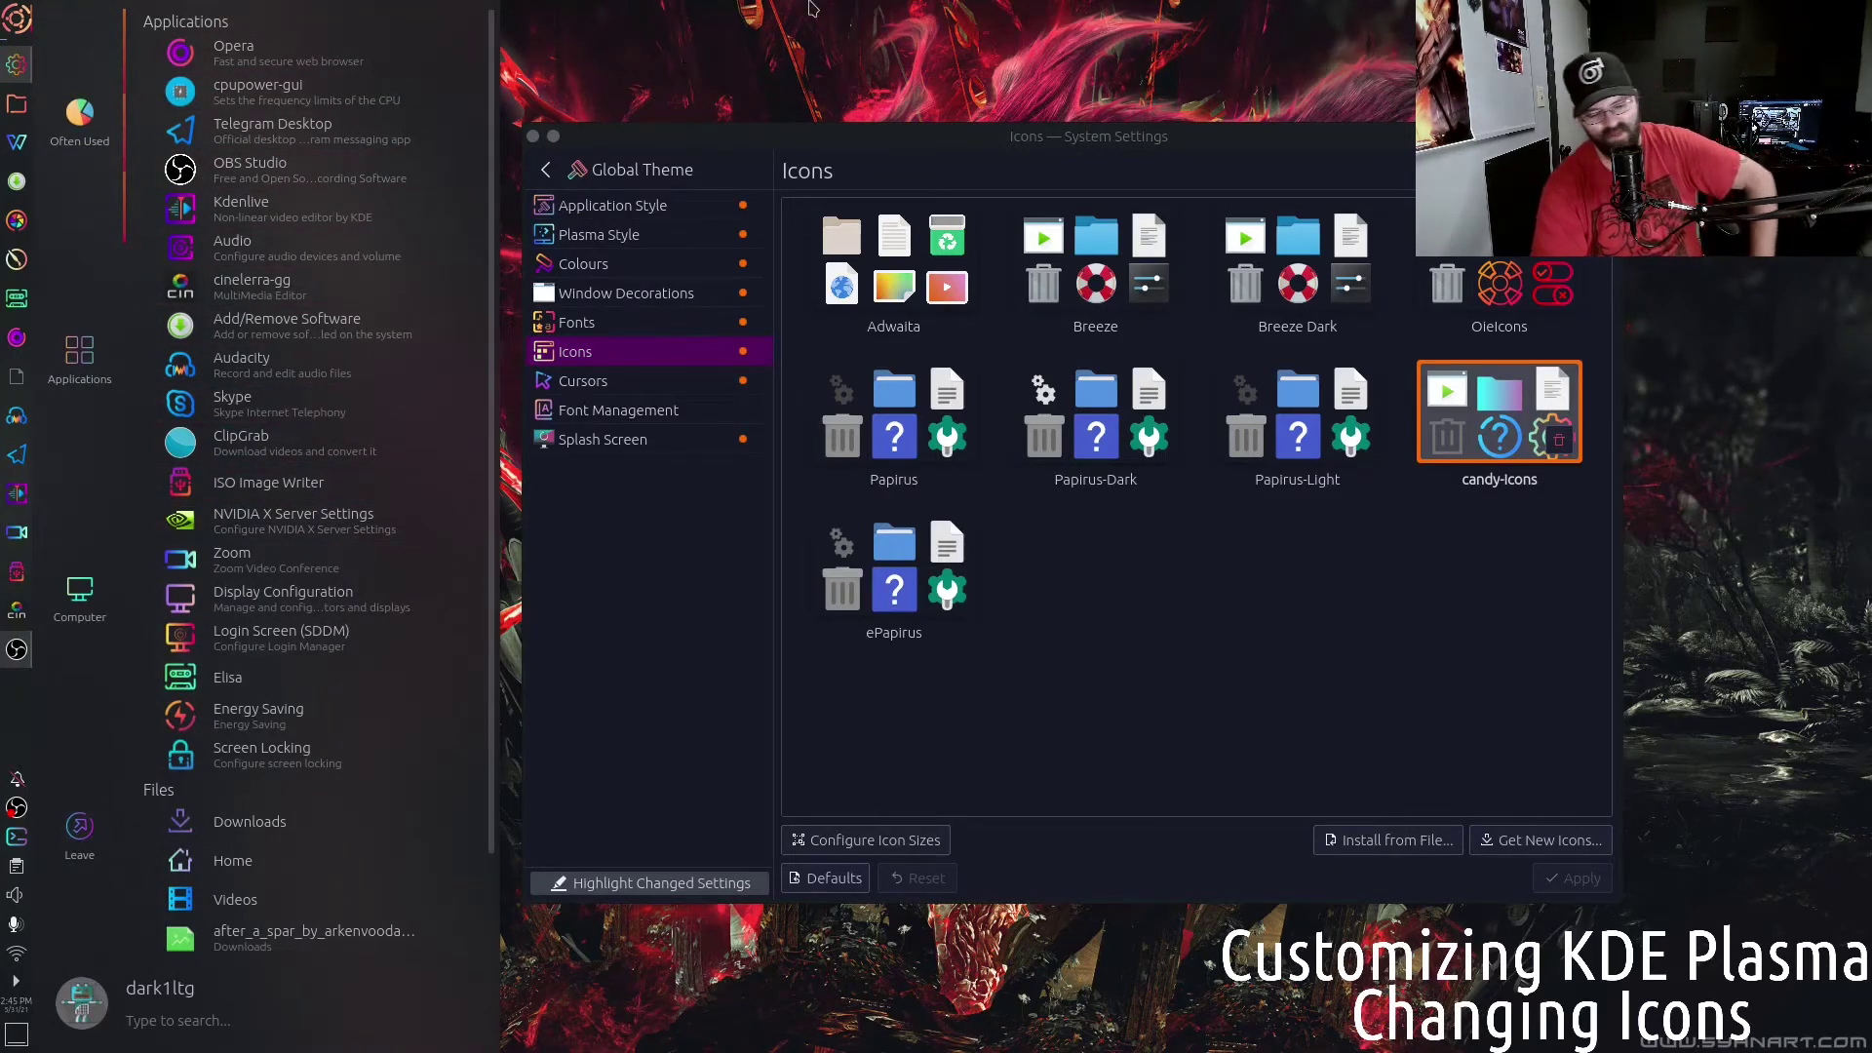
left_click(770, 32)
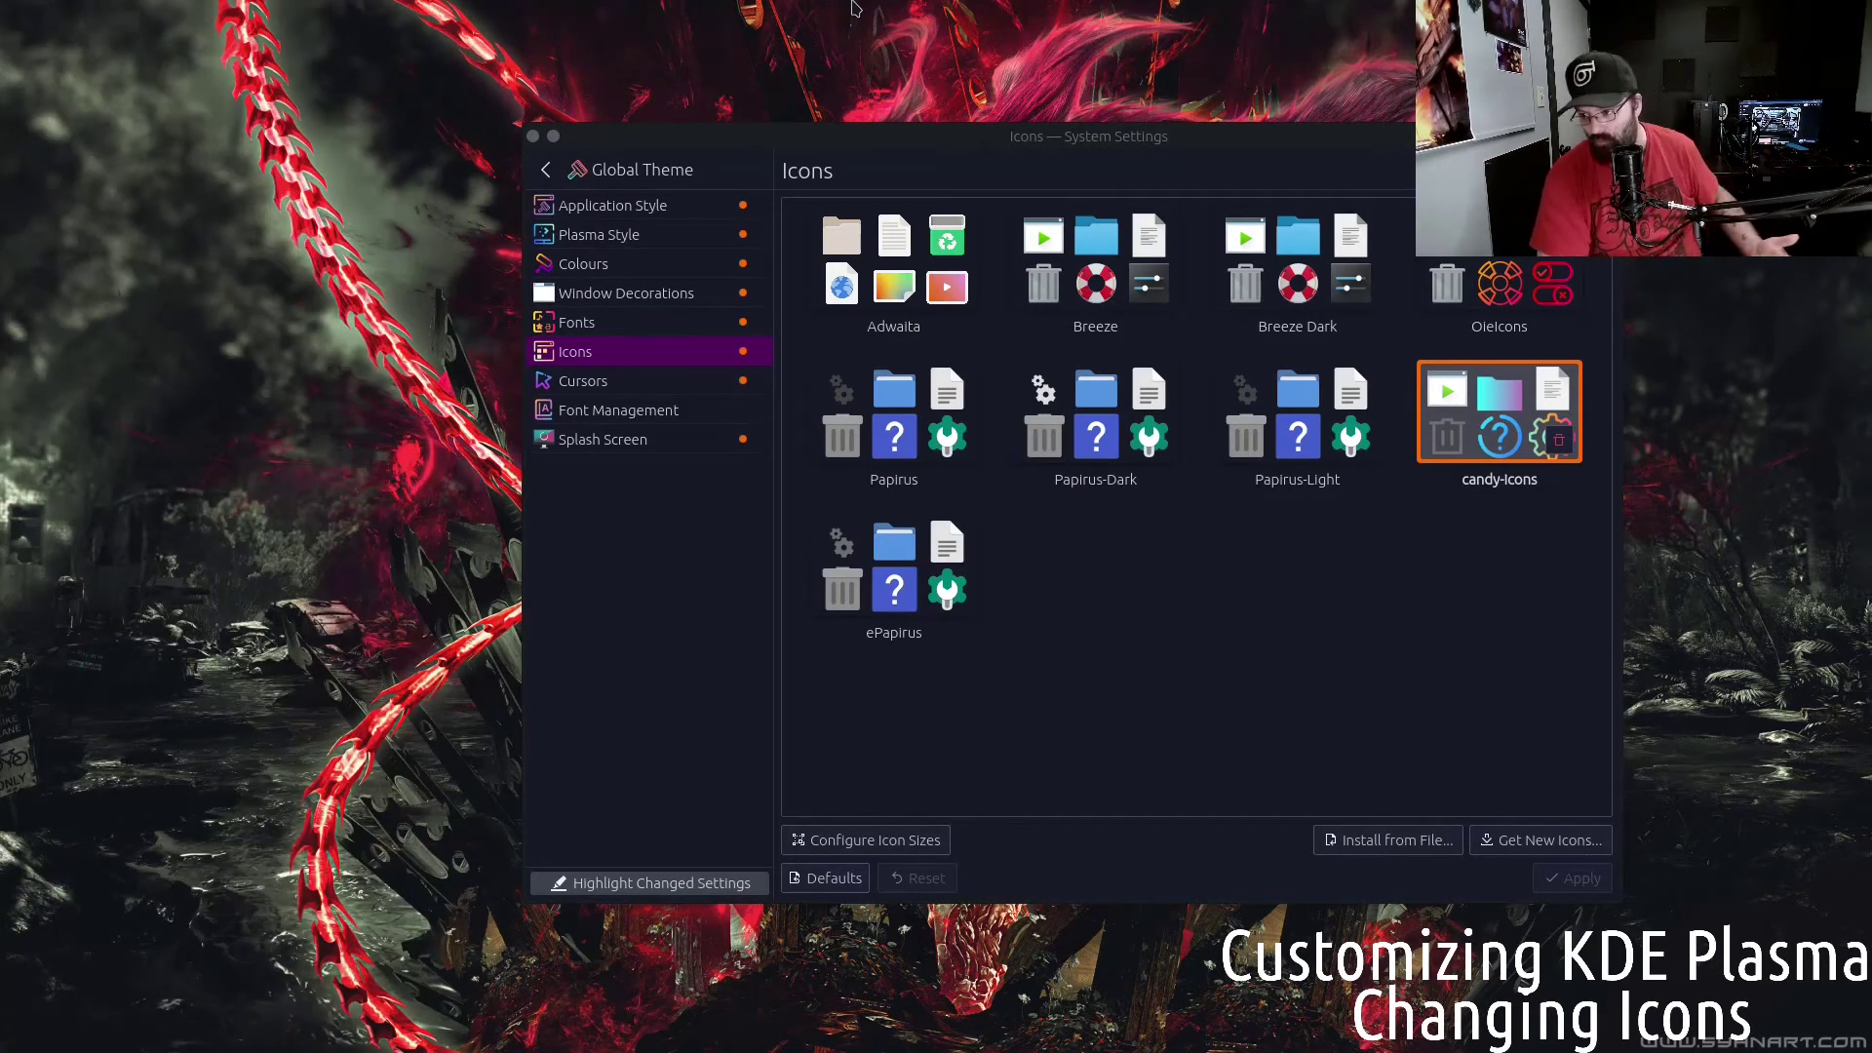